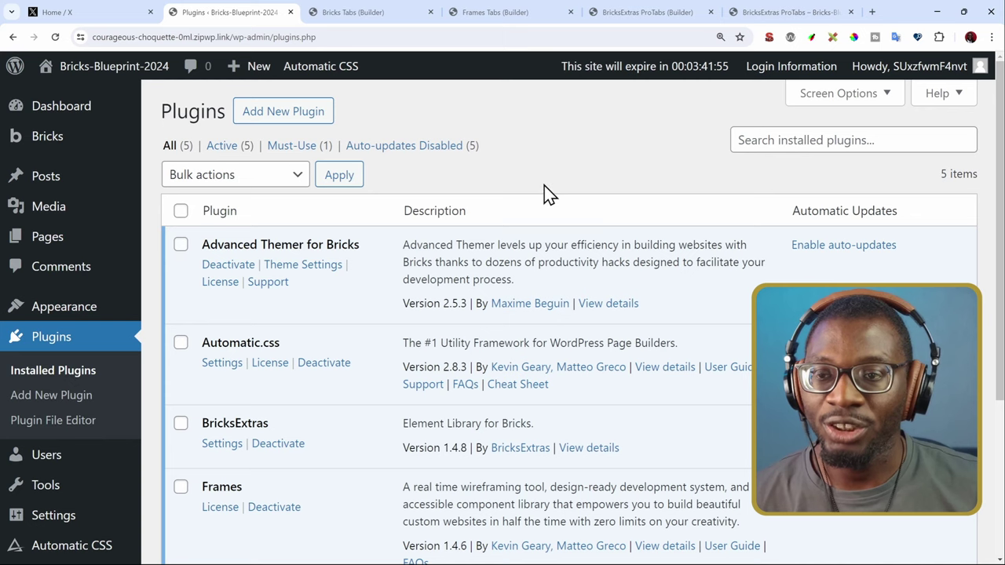
Review the full list of installed plugins on the site.
scroll(542, 195, down, 2)
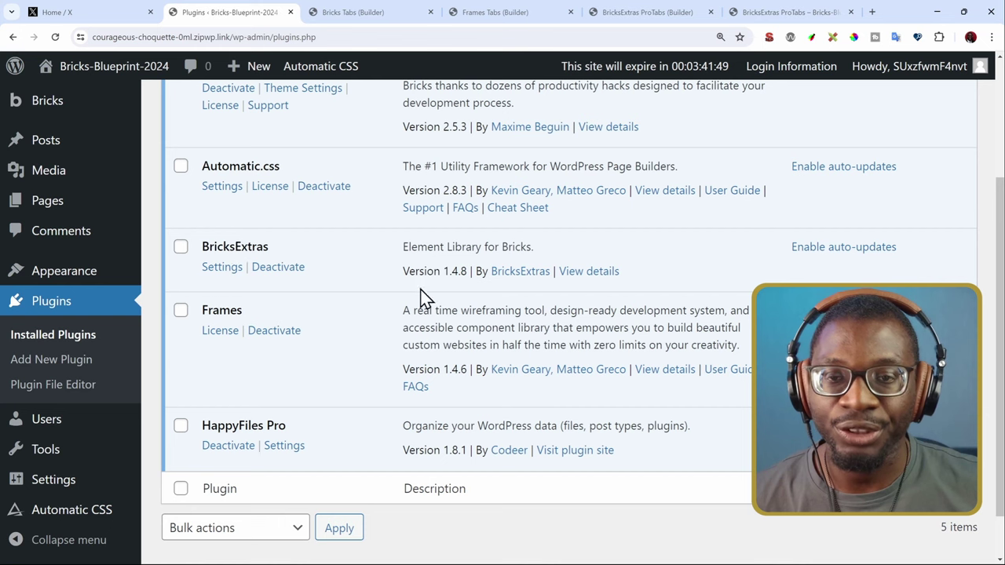
scroll(466, 271, down, 1)
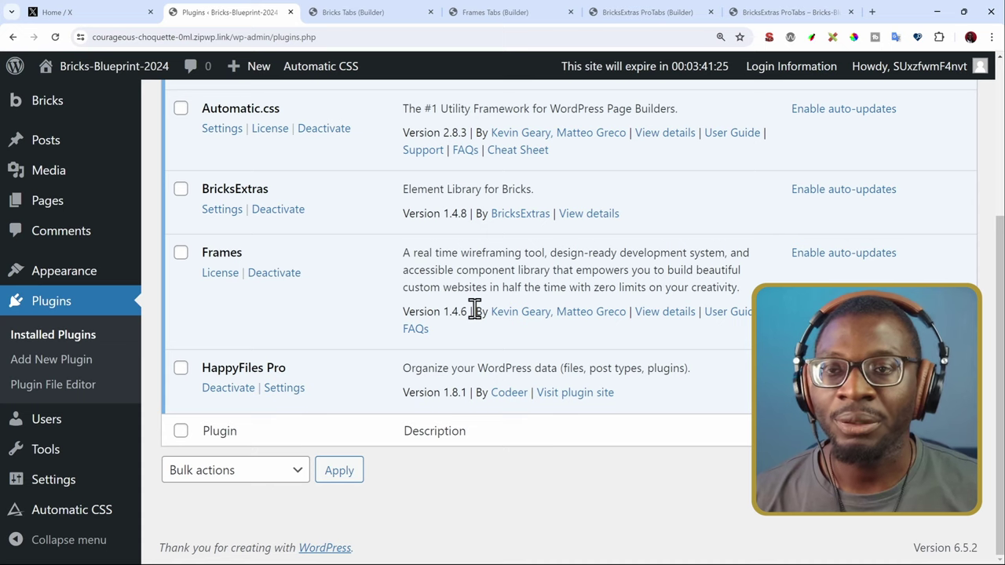
scroll(474, 310, up, 3)
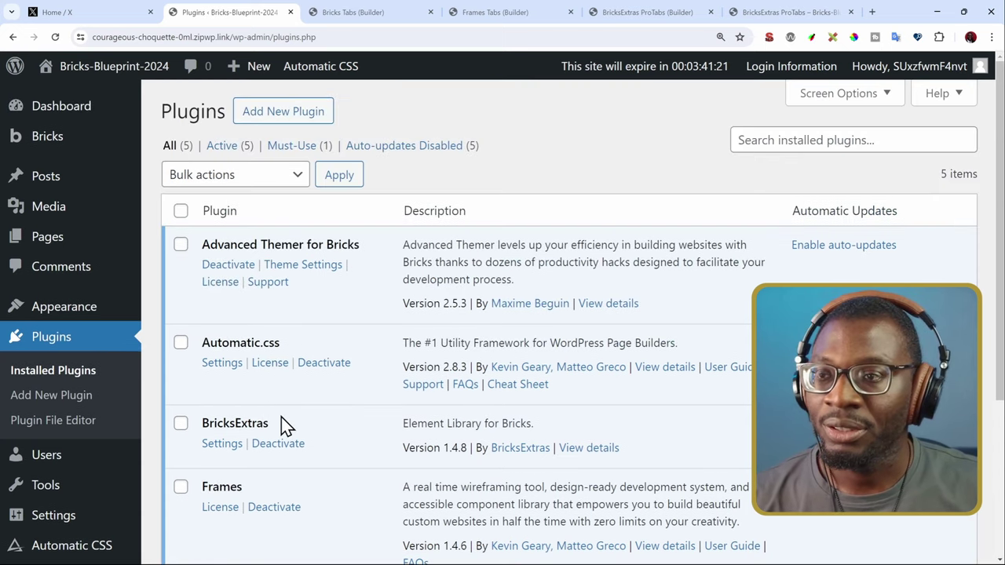
Open the BricksExtras settings and check the Pro Accordion and Pro Tabs toggles in the element list.
mouse_move(69, 146)
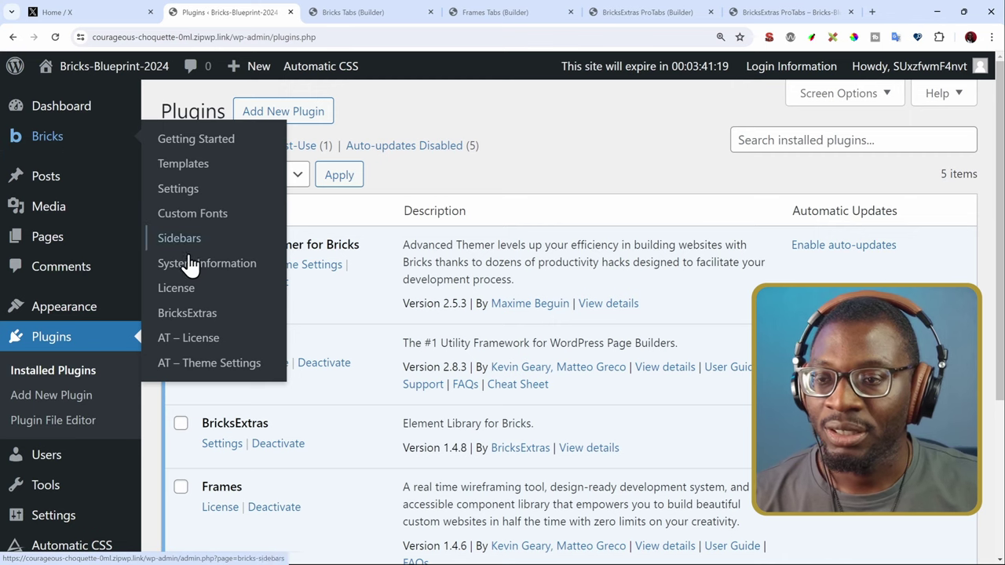
click(208, 316)
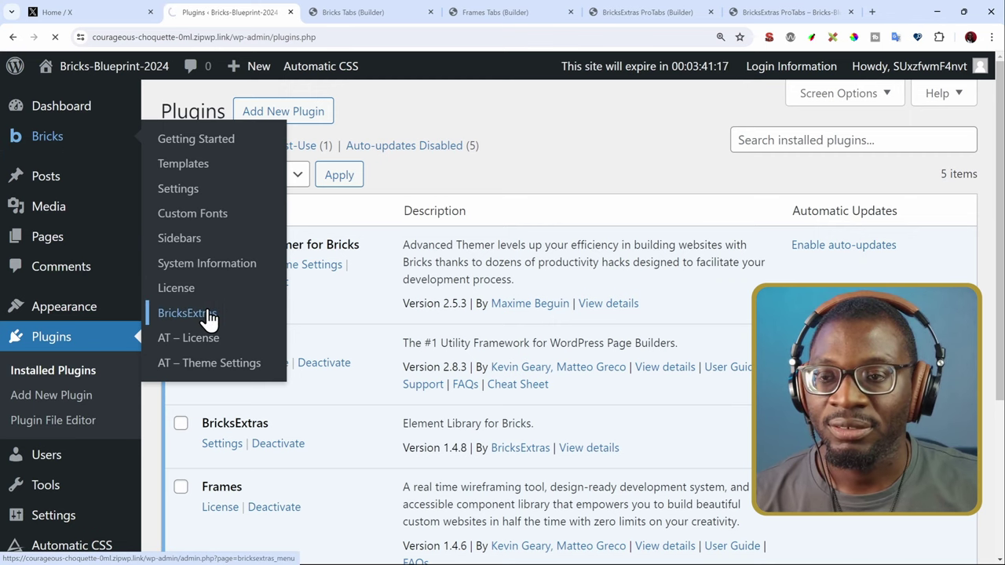
scroll(208, 318, down, 6)
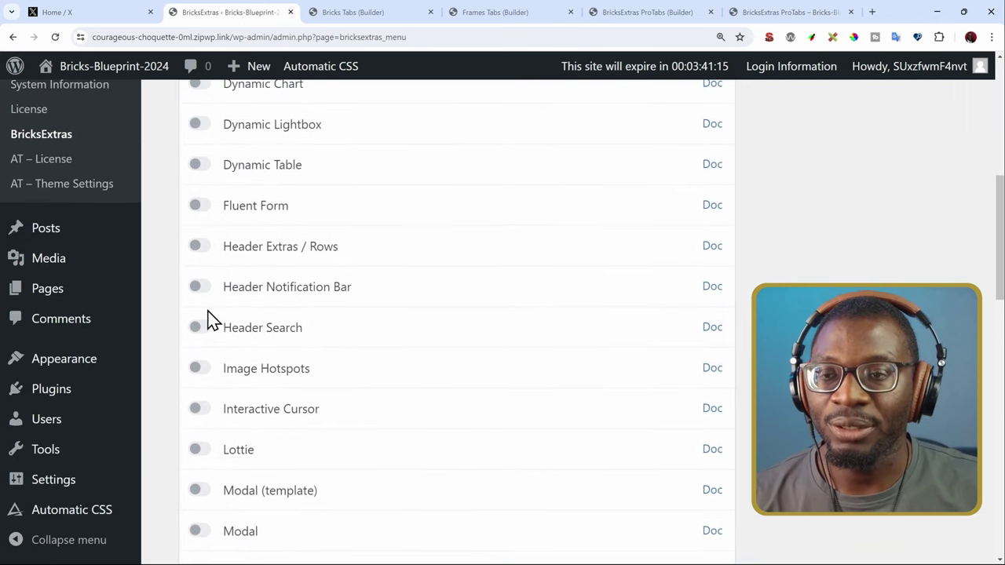
scroll(208, 320, down, 7)
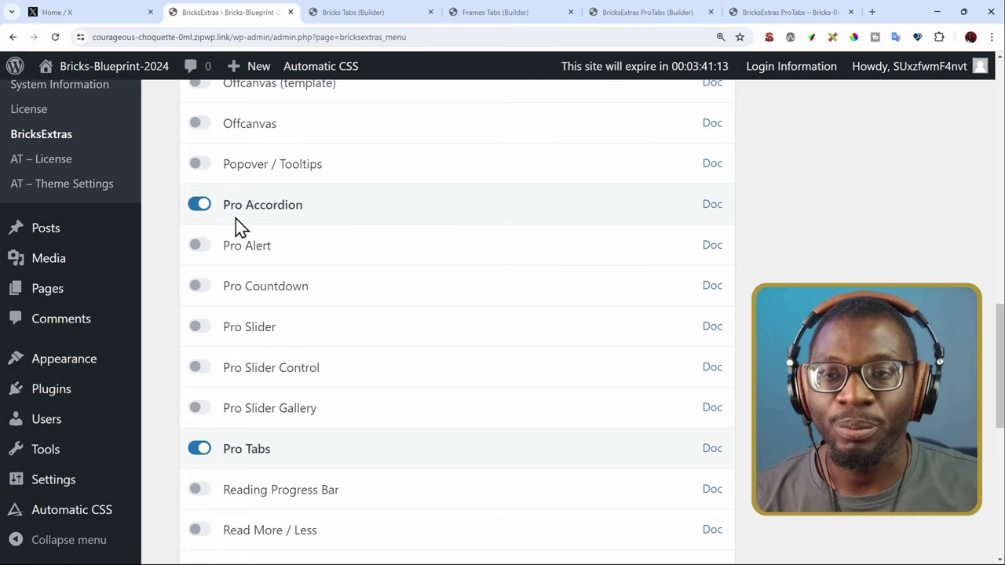
scroll(268, 227, down, 4)
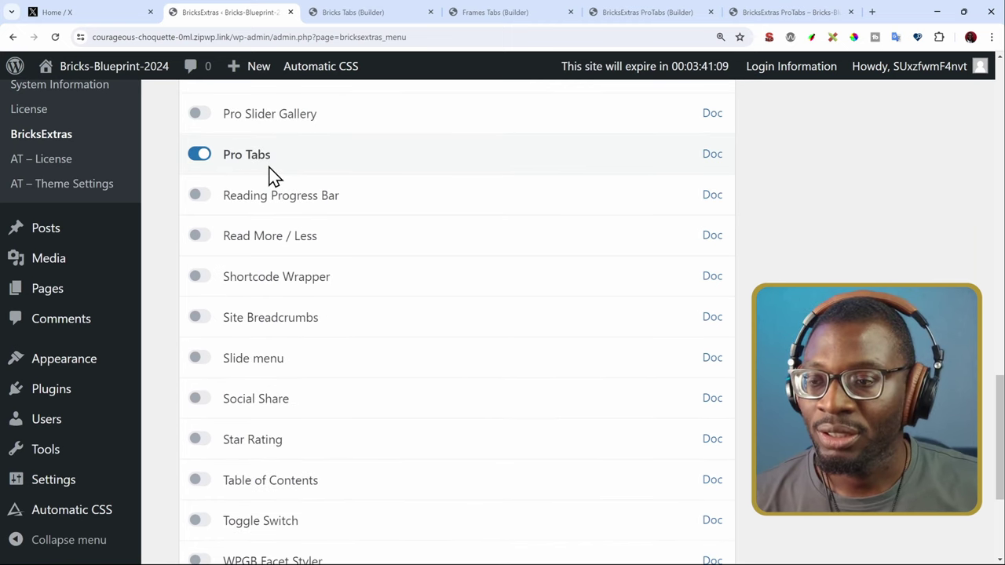
scroll(270, 175, down, 1)
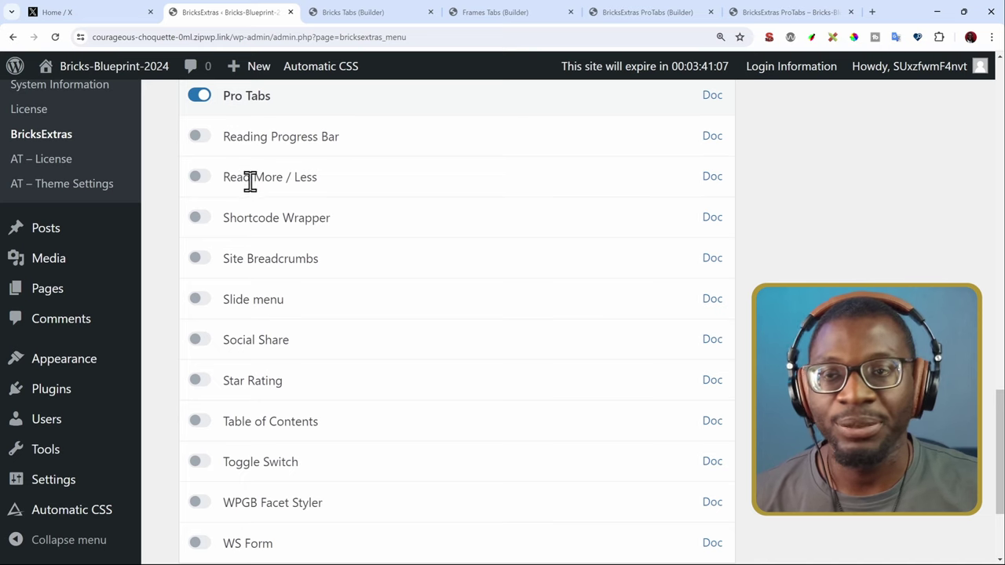
Open the Automatic CSS settings and review the on/off options for the Frames components, including Slider Controls and Accordion.
mouse_move(76, 514)
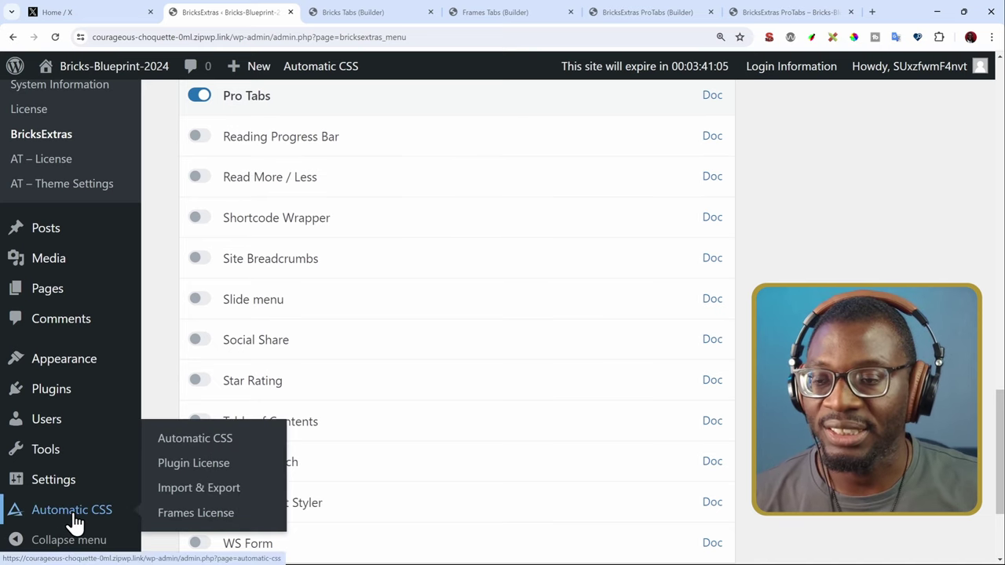
click(183, 442)
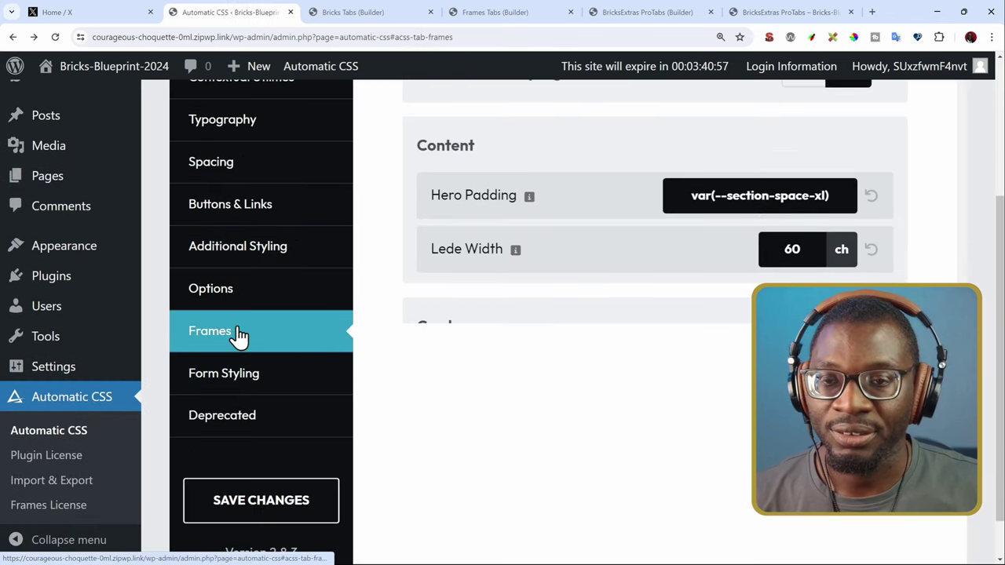
scroll(585, 263, down, 5)
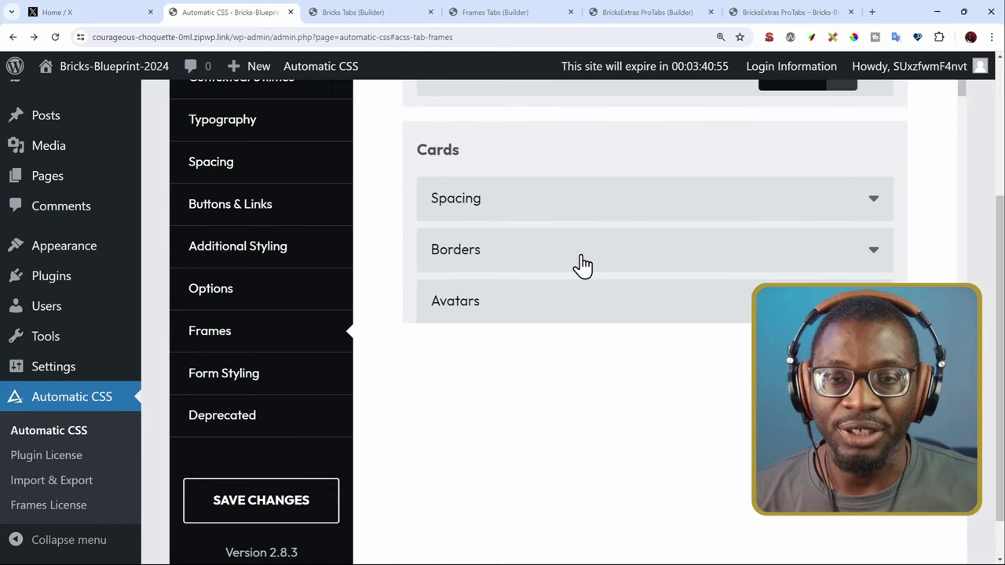
scroll(585, 265, down, 4)
scroll(581, 265, up, 4)
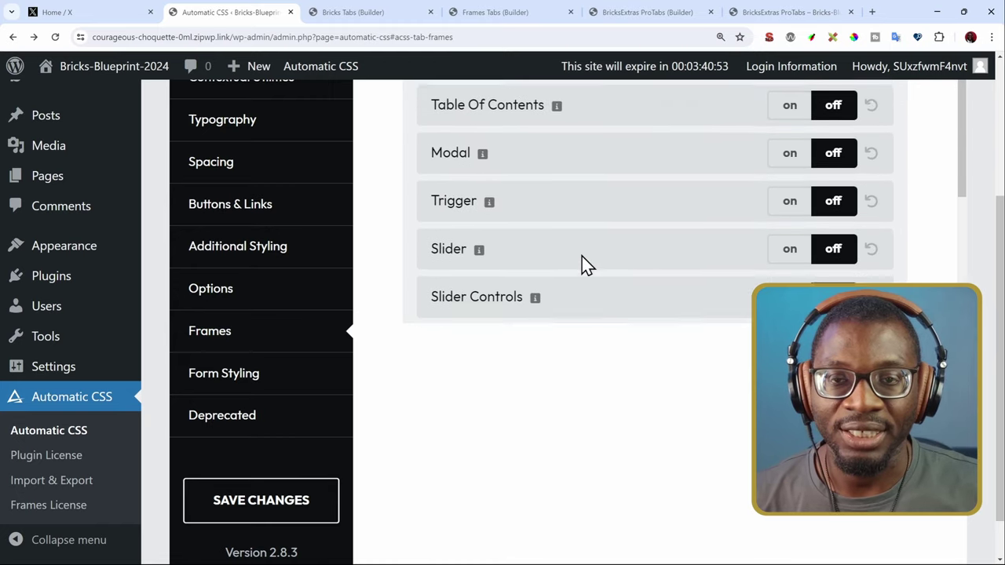
scroll(547, 175, down, 3)
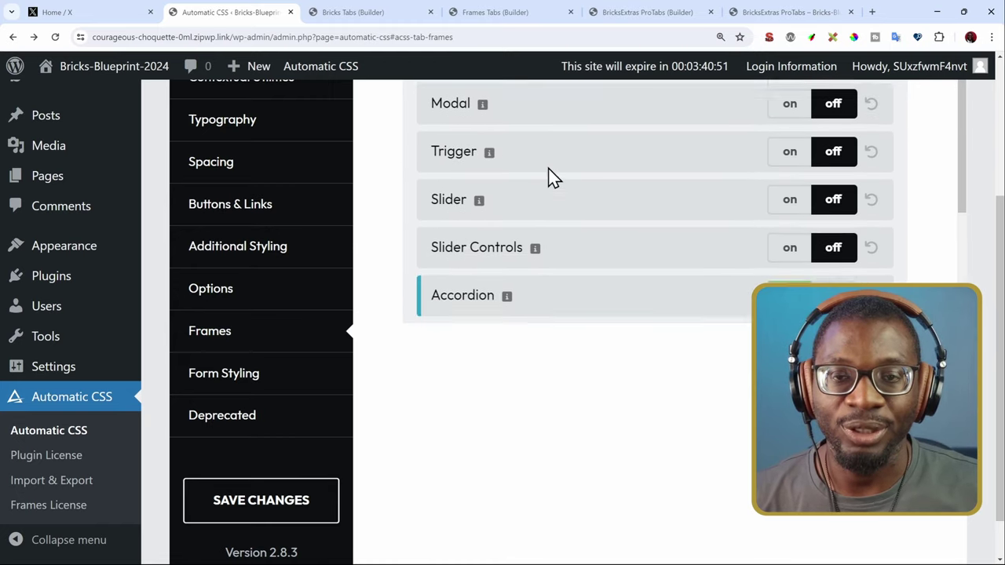
scroll(553, 177, down, 1)
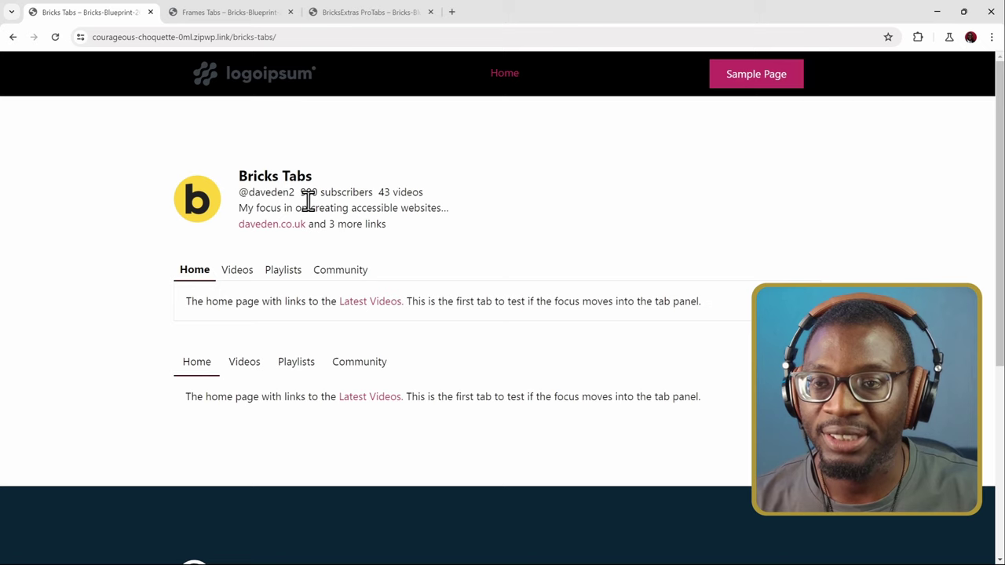
View the front-end Frames Tabs and BricksExtras ProTabs pages, and return to the Bricks Tabs page.
click(201, 10)
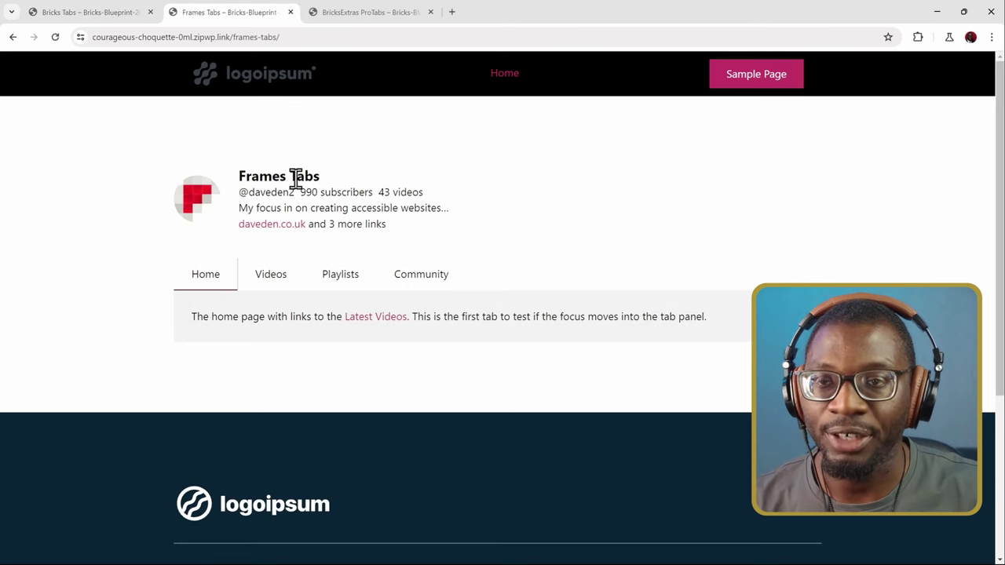
click(361, 10)
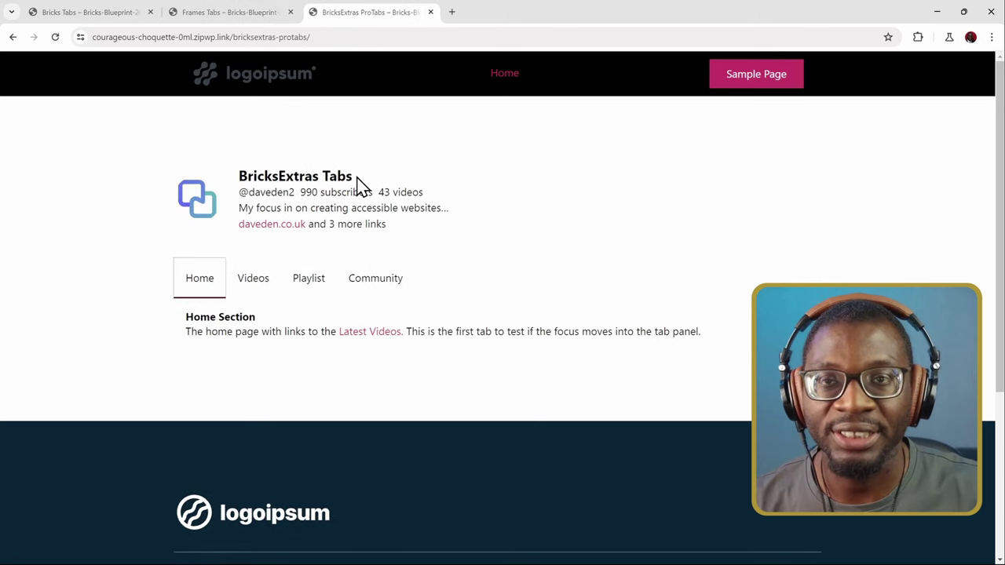
click(91, 11)
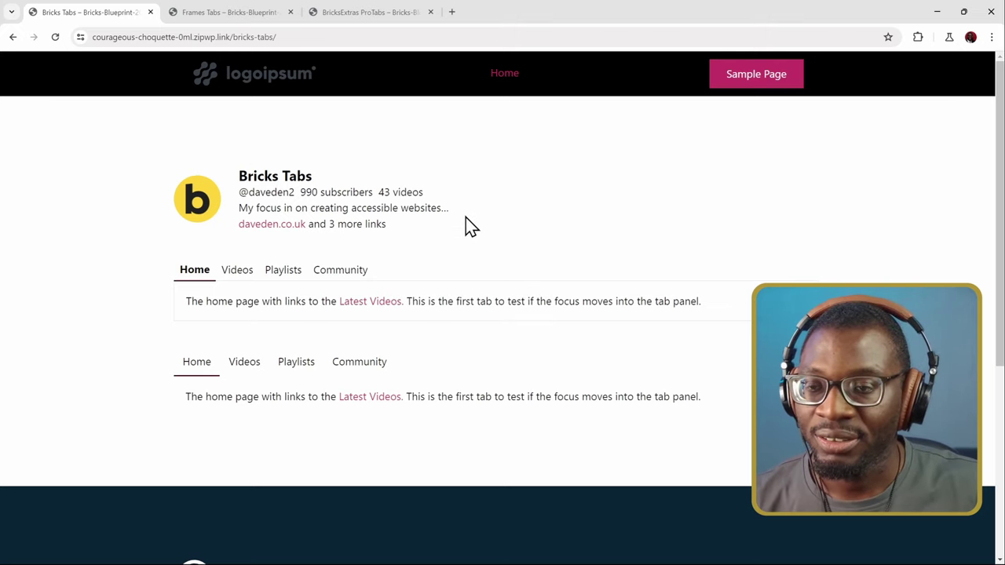
Inspect the Home tab of the first Bricks tab set in the markup and the accessibility tree, expanding the tab content list.
scroll(467, 226, down, 1)
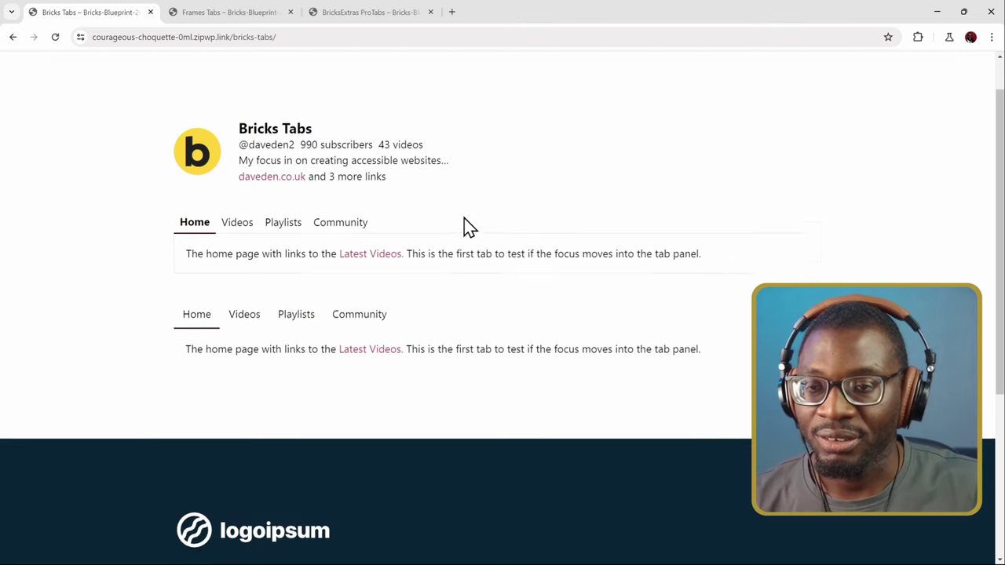
right_click(203, 212)
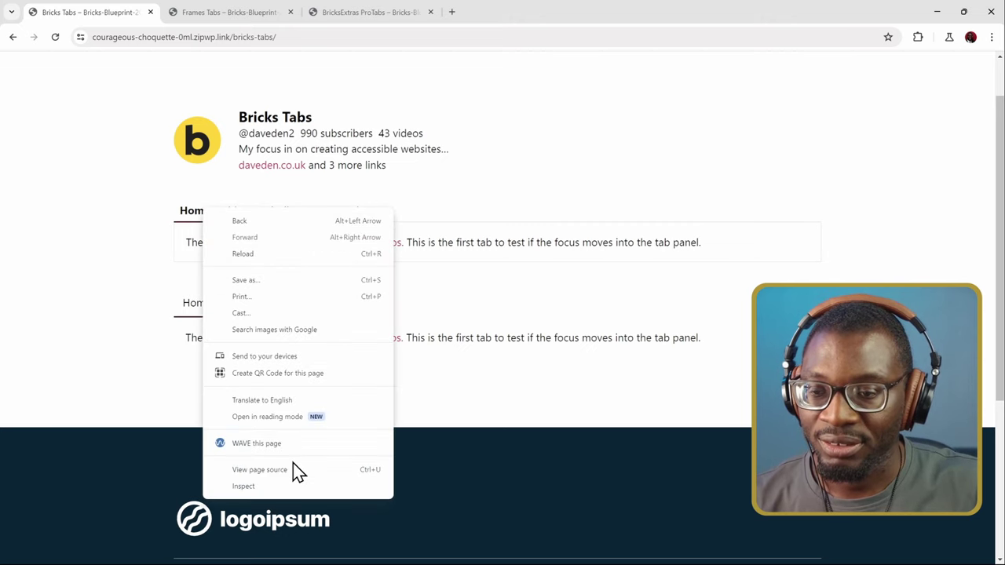
click(276, 485)
scroll(400, 219, down, 2)
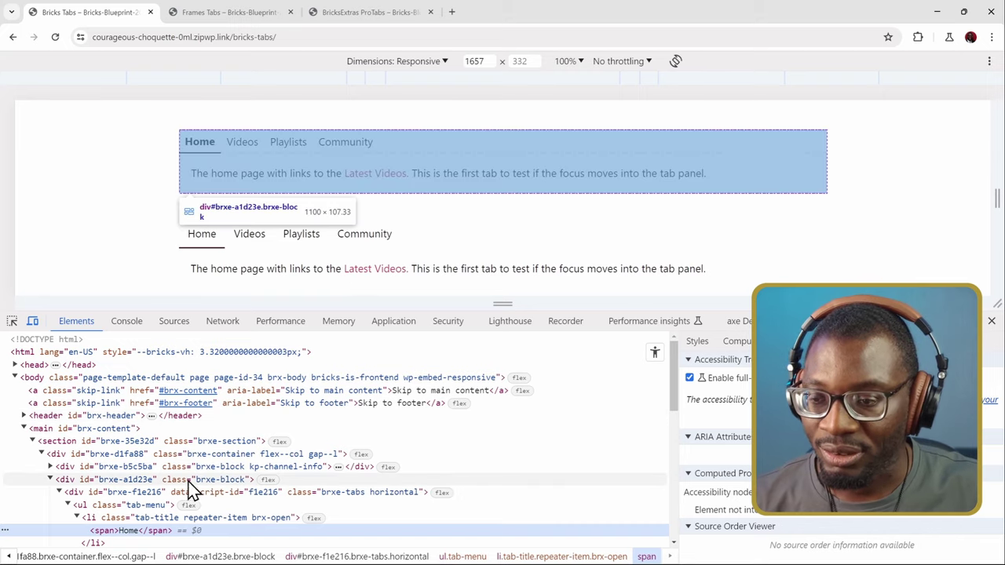
scroll(183, 463, down, 3)
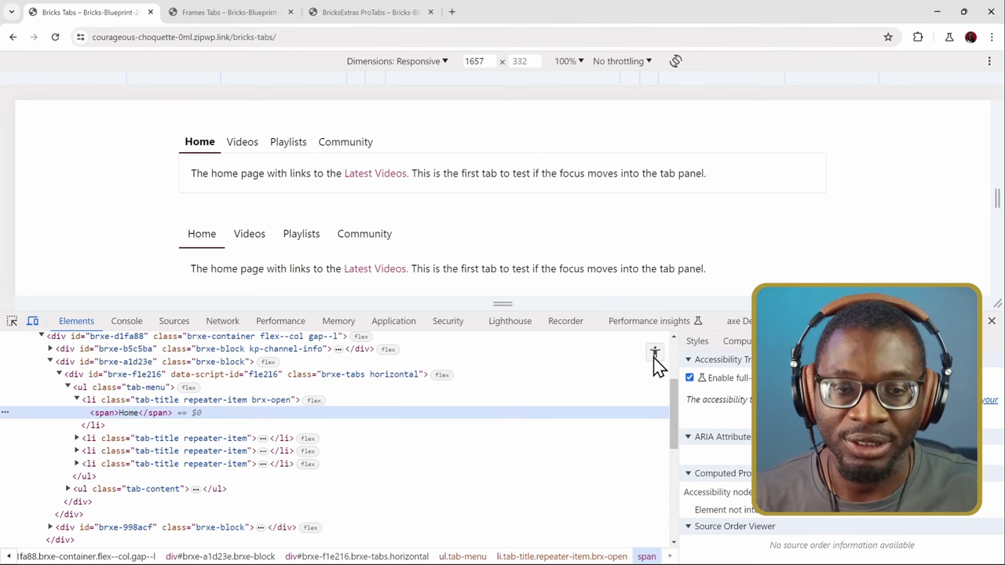
click(654, 357)
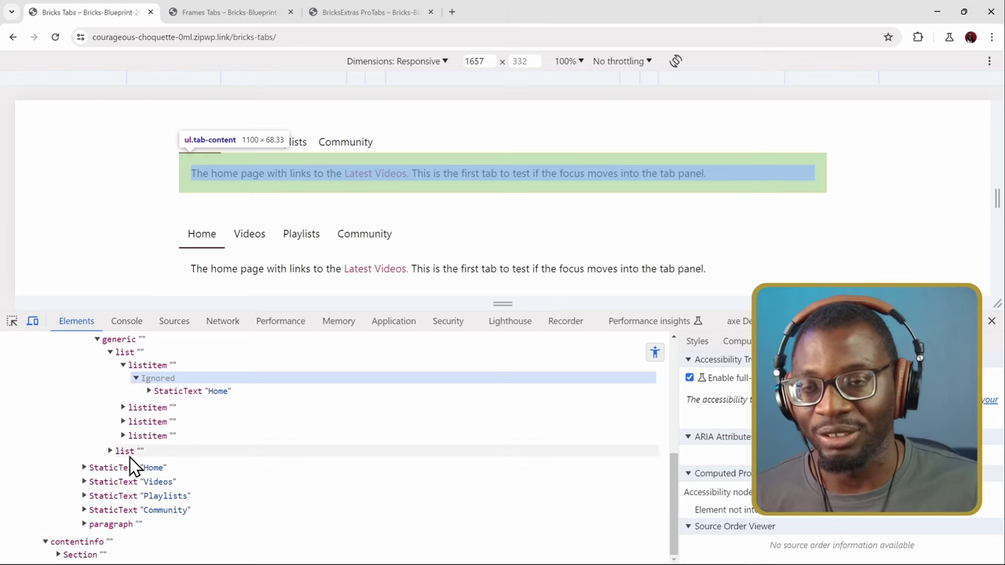
click(110, 451)
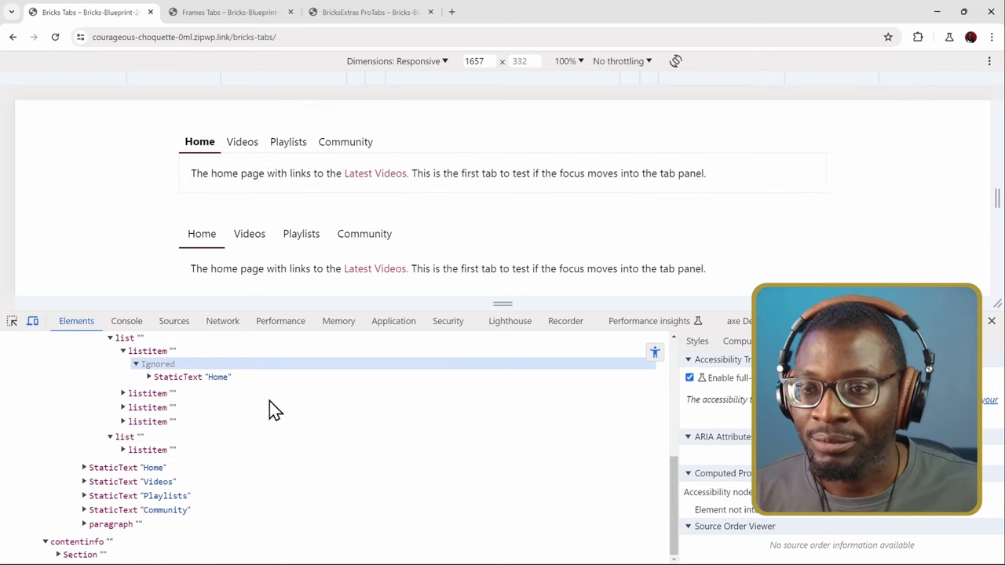
Return to the DOM tree and inspect the Home tab of the second tab set on the Bricks Tabs page.
scroll(336, 243, down, 1)
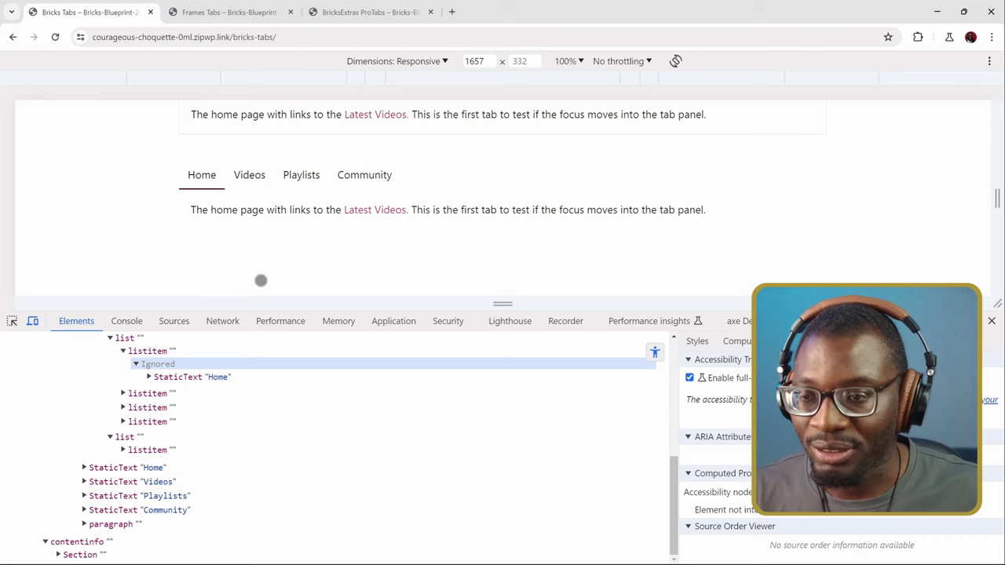
click(655, 352)
right_click(196, 186)
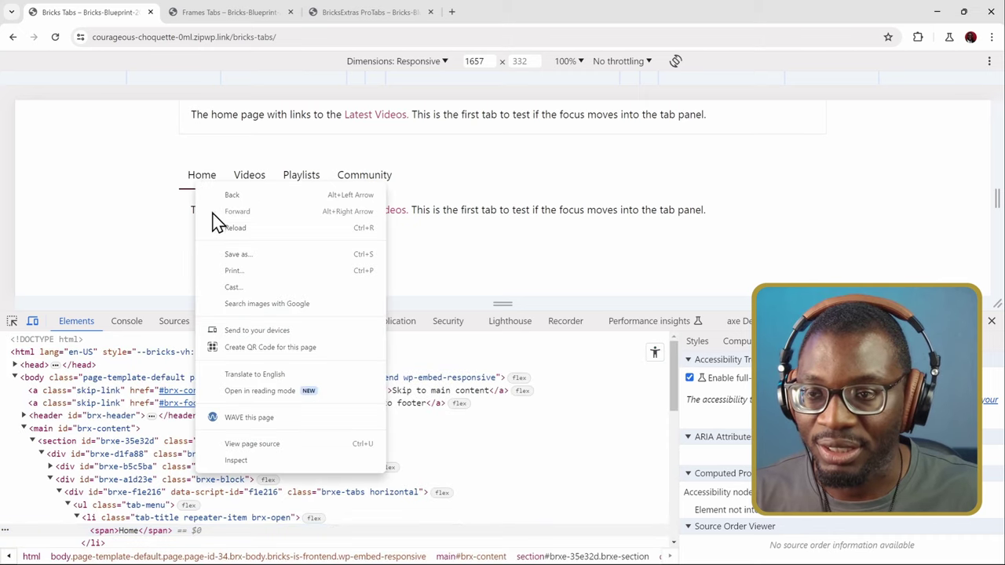
click(249, 460)
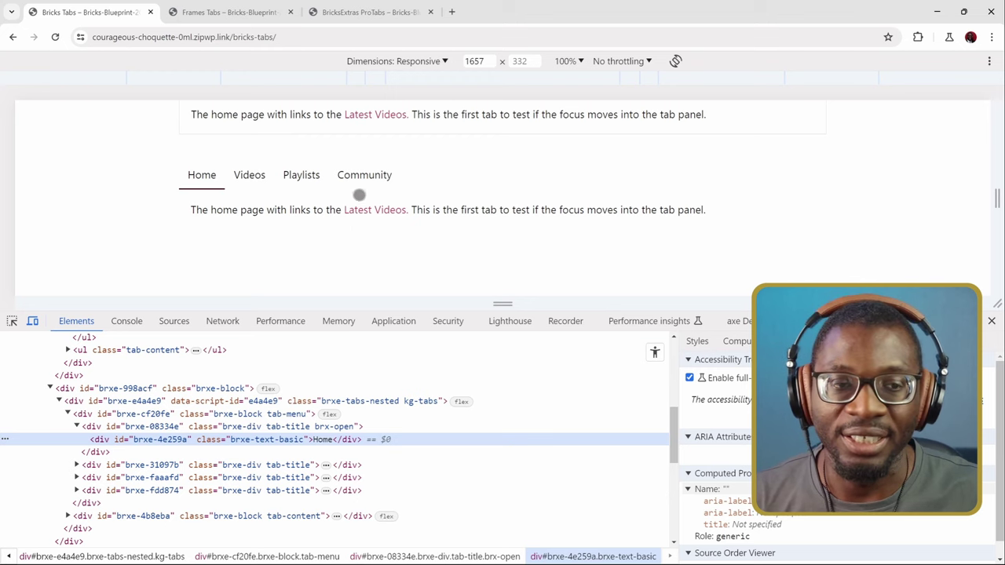
Switch to the Frames Tabs page and inspect its Home tab in the developer tools.
click(250, 14)
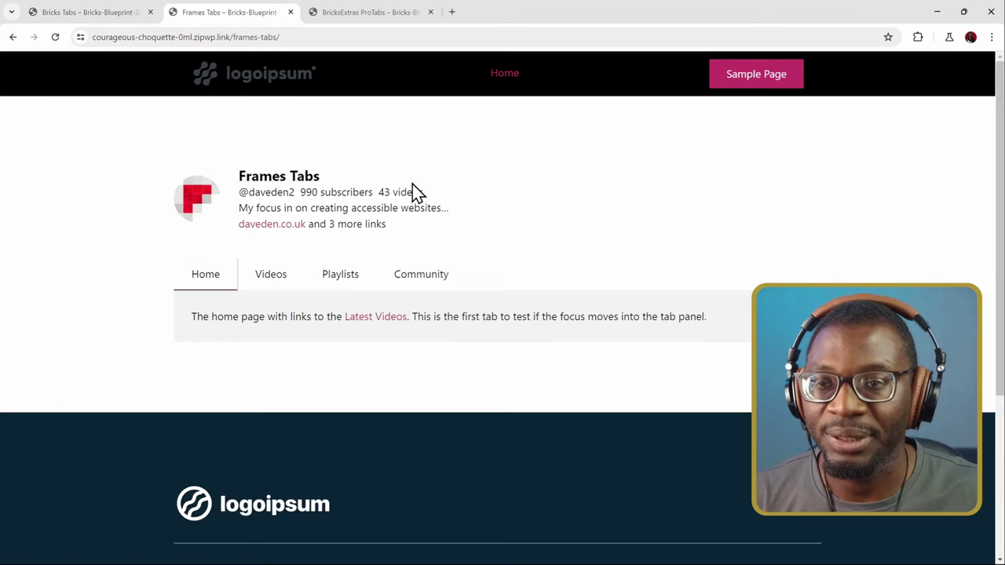
right_click(211, 284)
scroll(318, 421, down, 1)
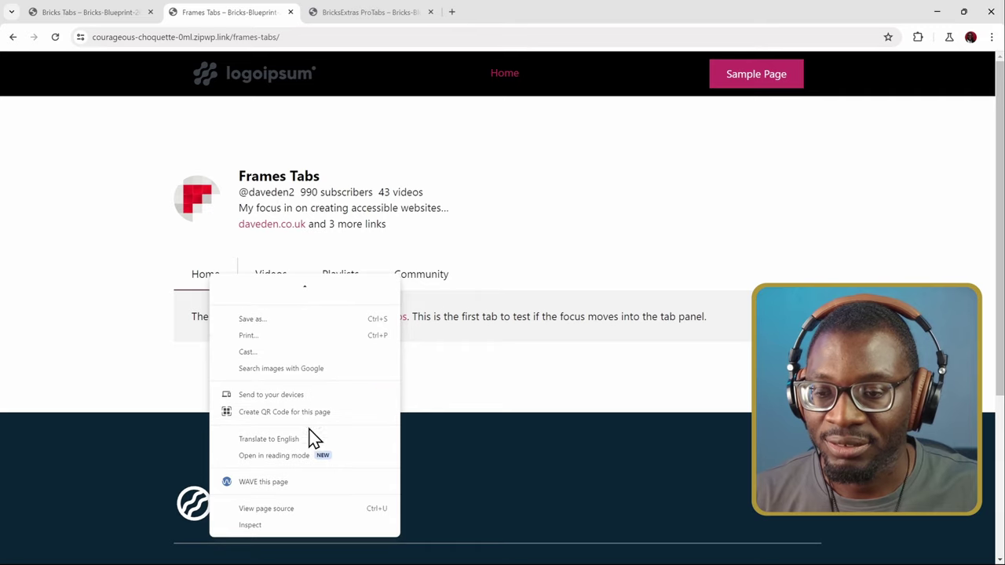
click(251, 525)
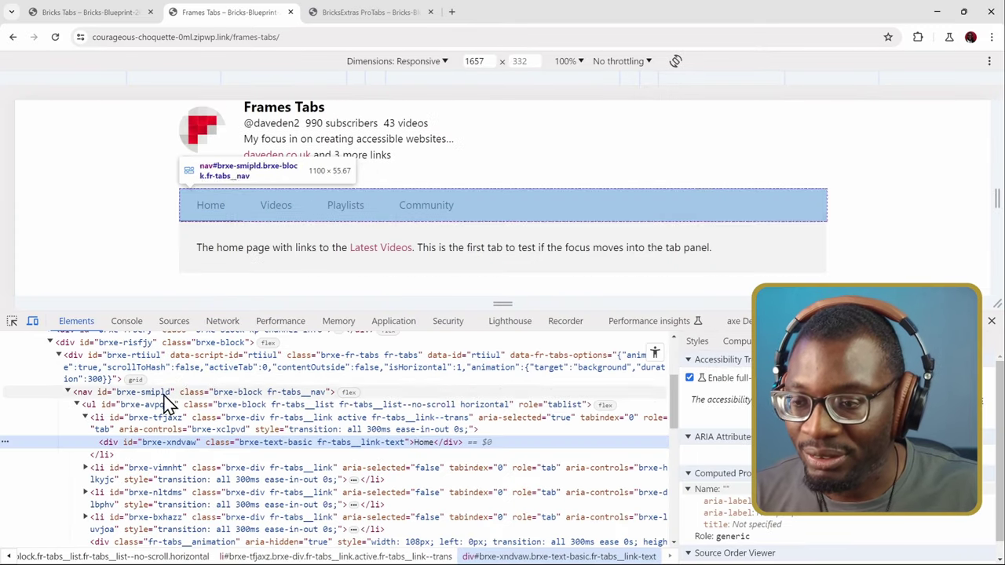
Collapse the Home tab's list item and expand the fr-tabs__content-wrapper list to examine the roles and ARIA attributes of tabs and panels.
click(86, 418)
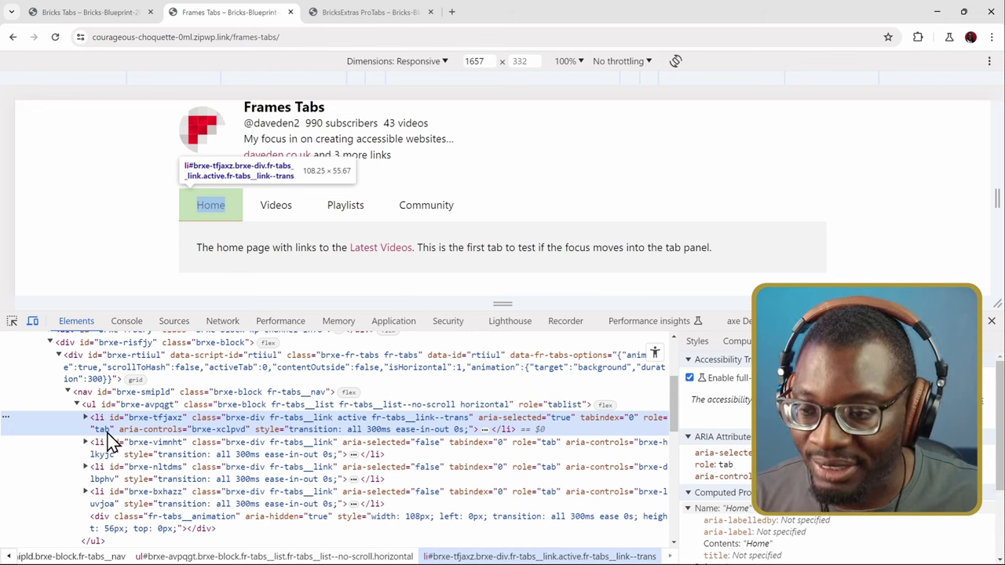
scroll(132, 489, down, 1)
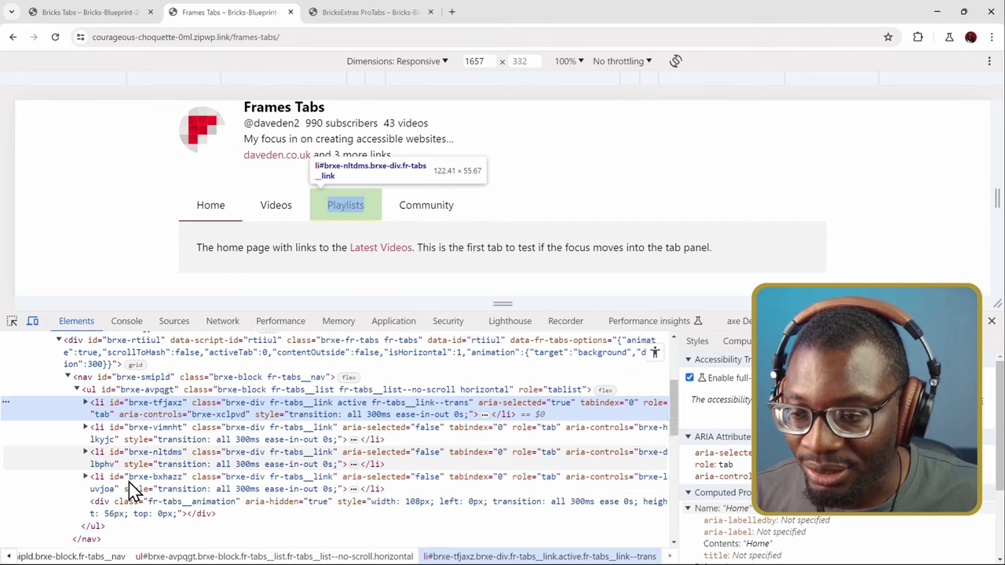
scroll(129, 482, down, 3)
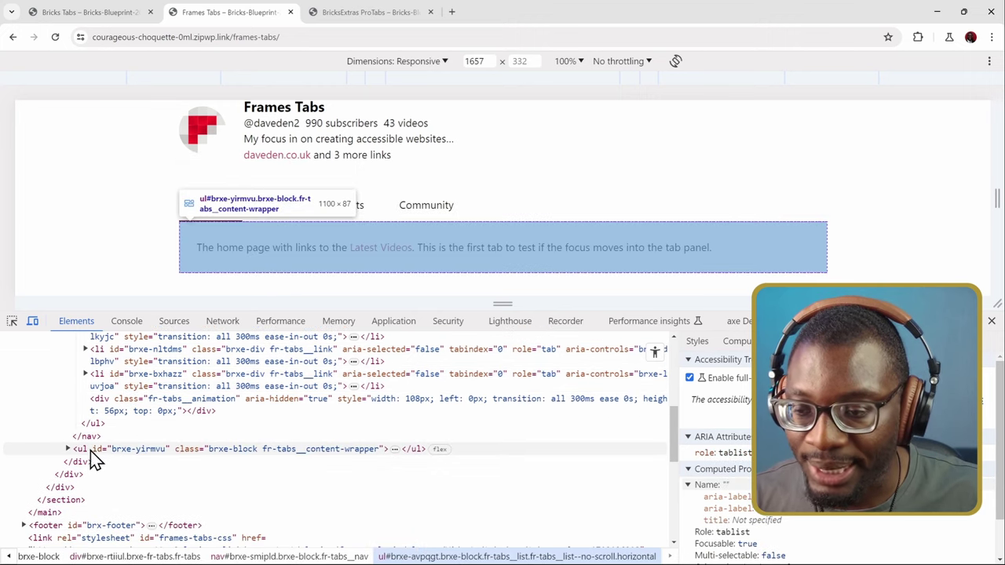
click(68, 450)
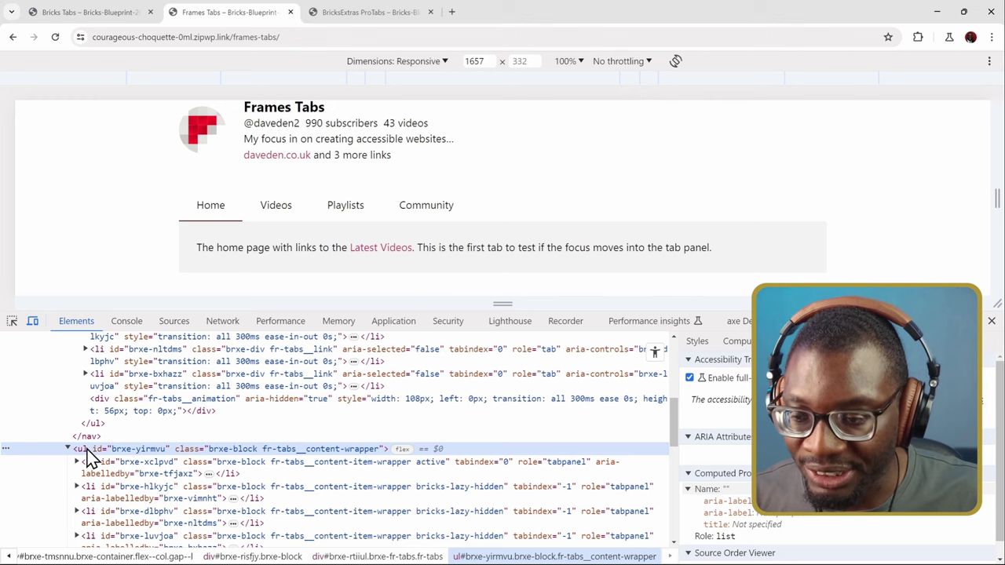
scroll(126, 459, down, 2)
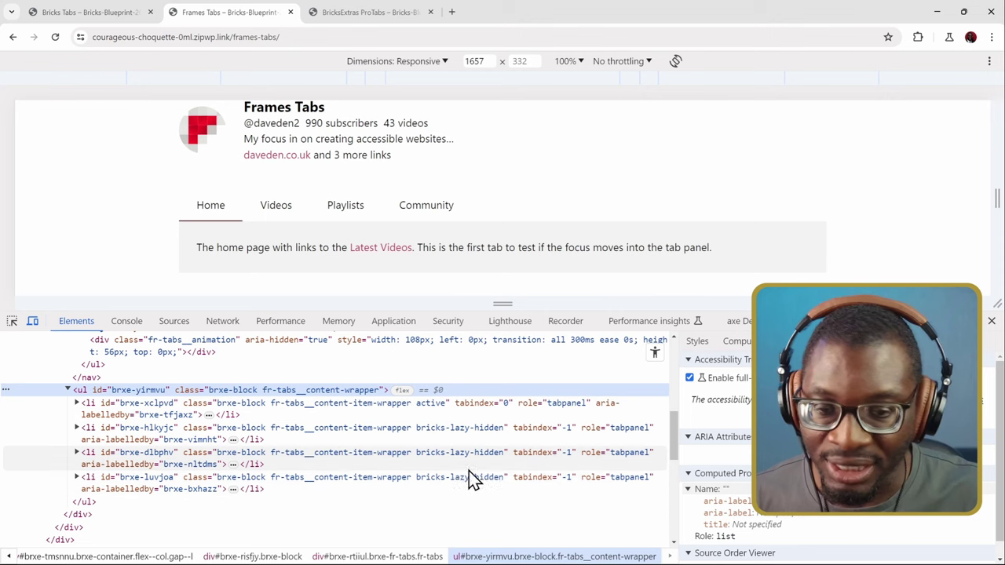
Show the Frames Tabs page as an accessibility tree and expand its navigation and tablist to examine the tab roles.
scroll(314, 437, up, 3)
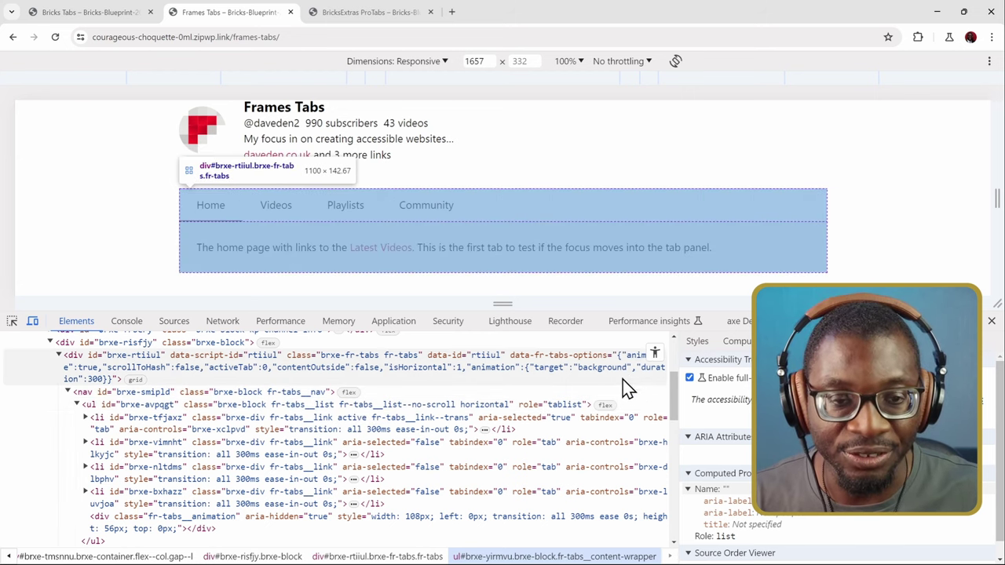
click(656, 355)
scroll(352, 409, down, 3)
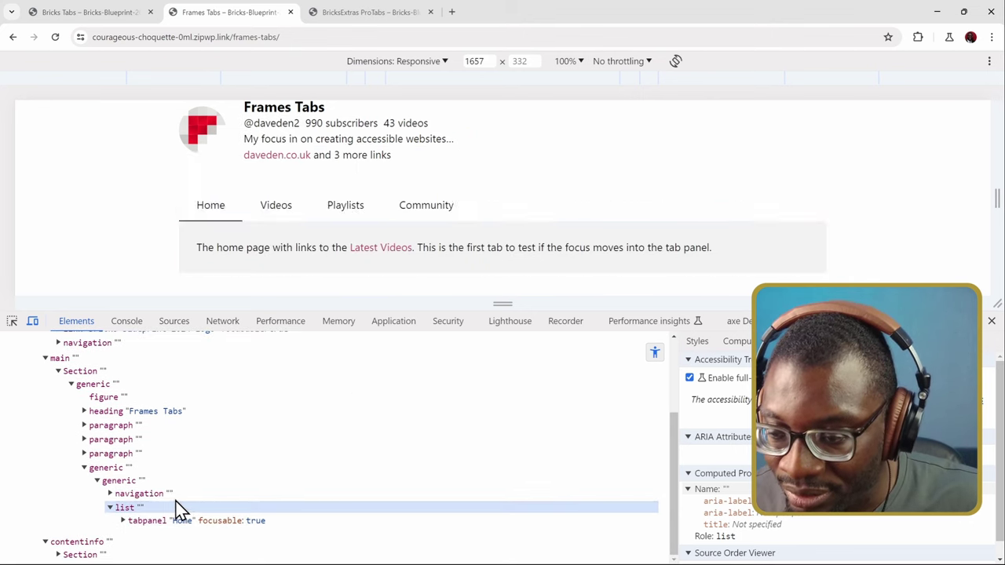
click(110, 494)
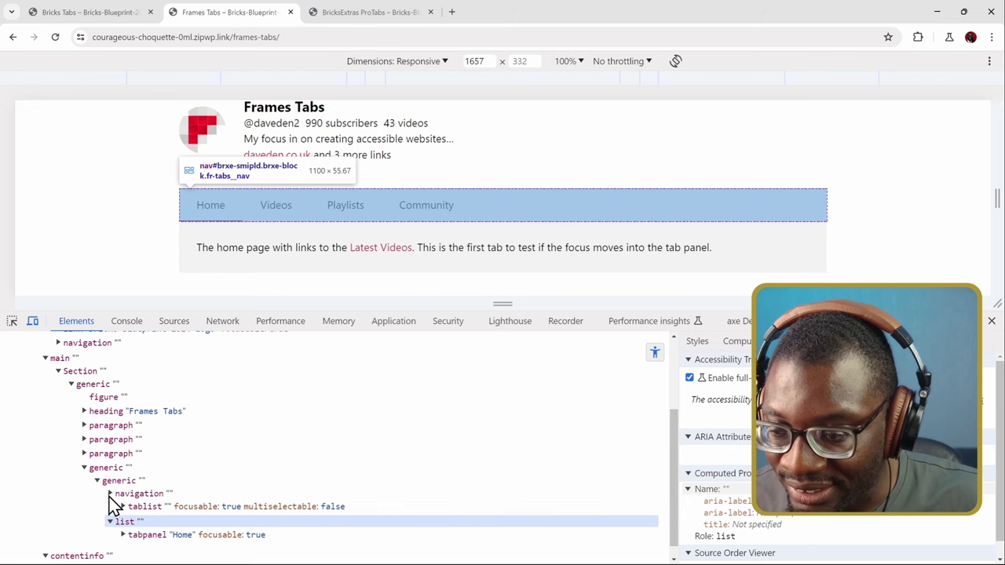
scroll(206, 478, down, 1)
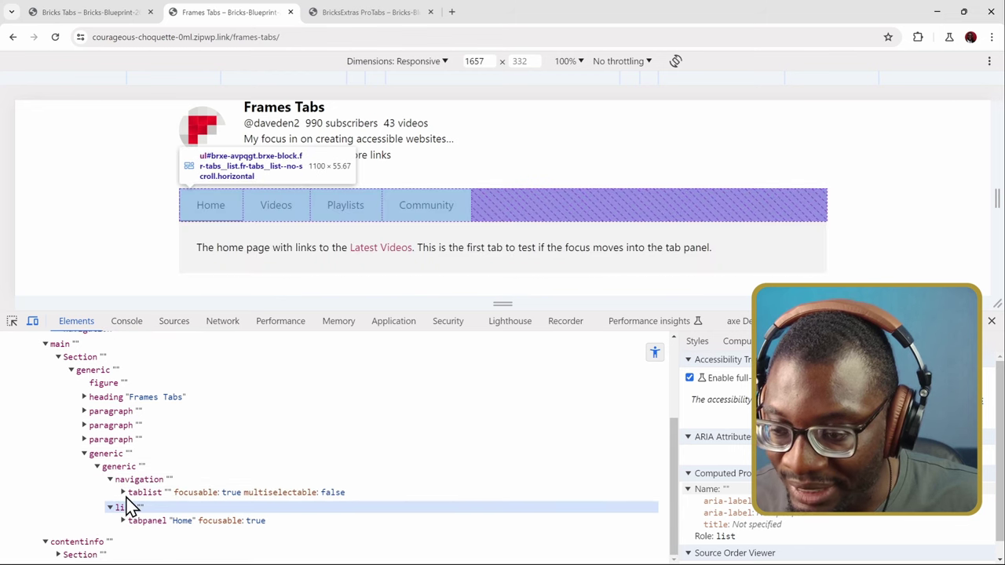
click(123, 492)
scroll(231, 464, down, 2)
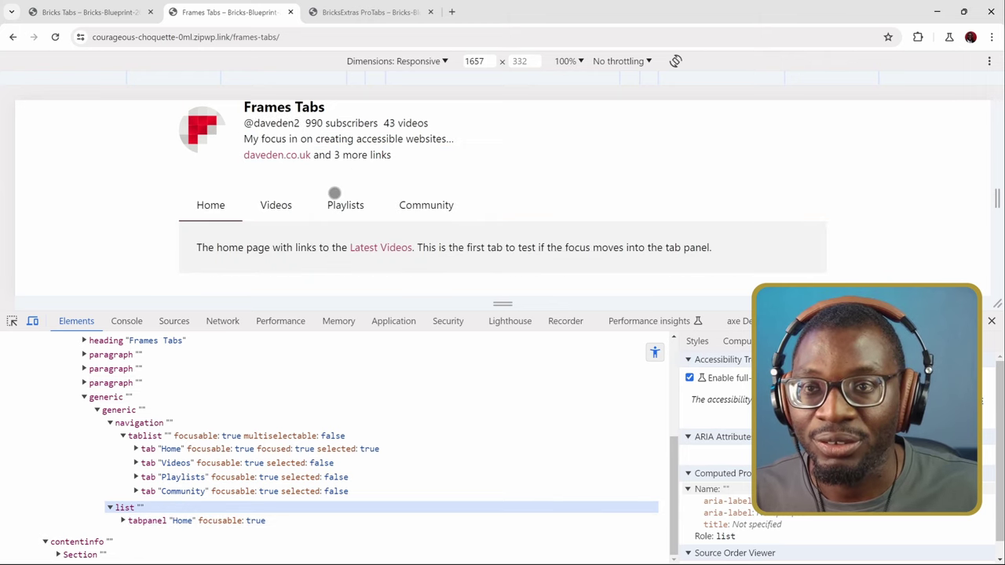
Switch to the BricksExtras ProTabs page and inspect its Home tab in the developer tools.
click(359, 18)
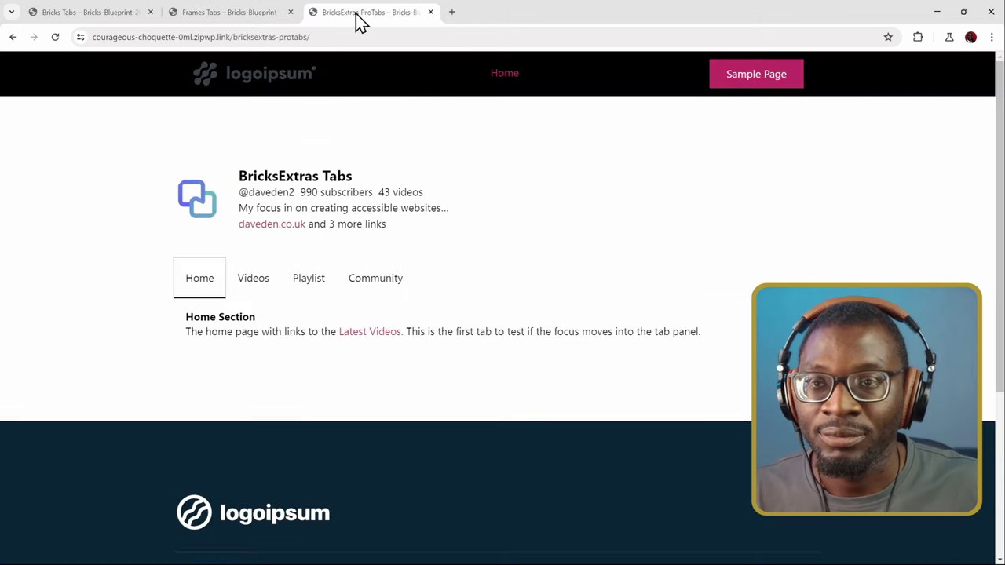
scroll(308, 175, down, 1)
scroll(308, 174, down, 2)
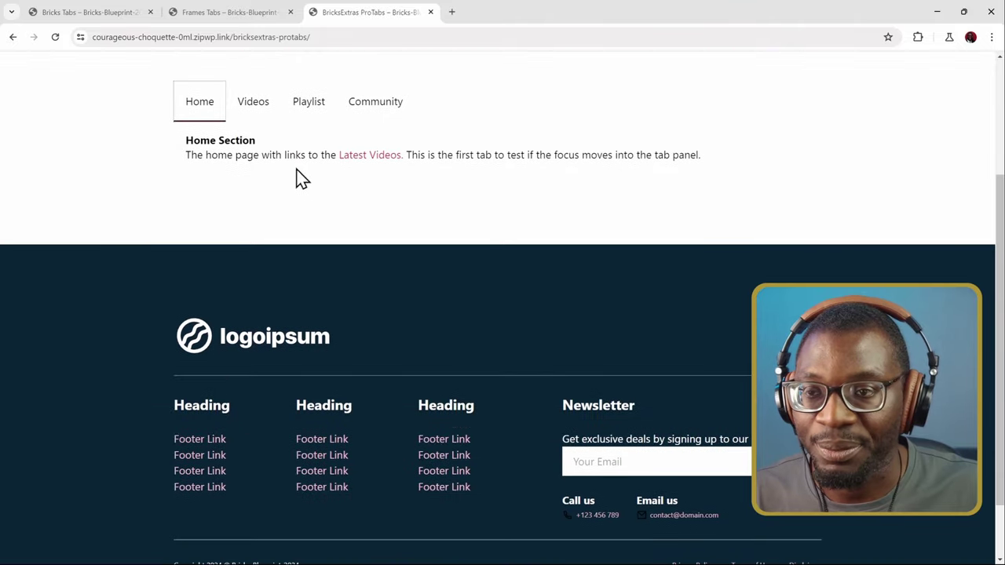
right_click(212, 100)
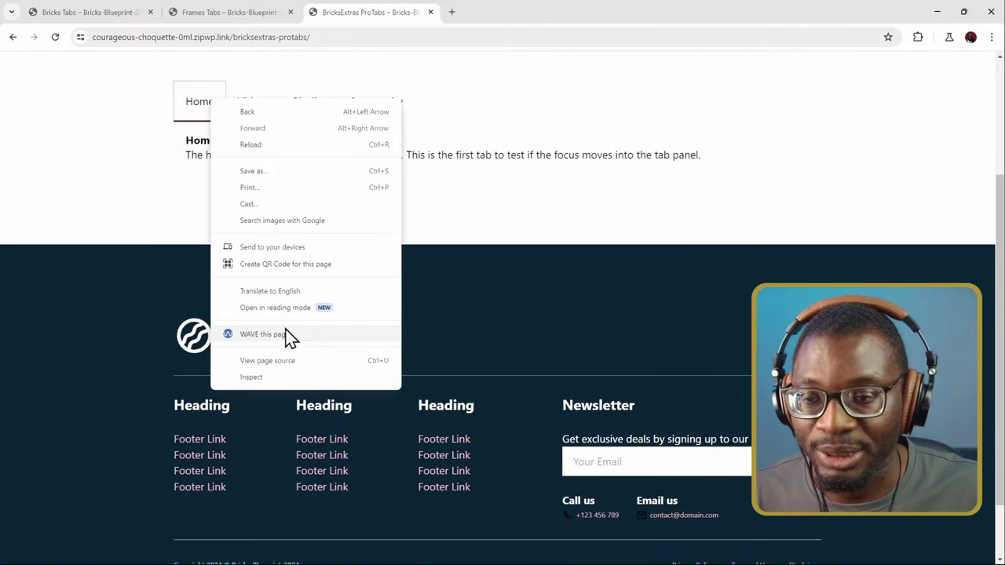
click(274, 374)
scroll(314, 157, down, 1)
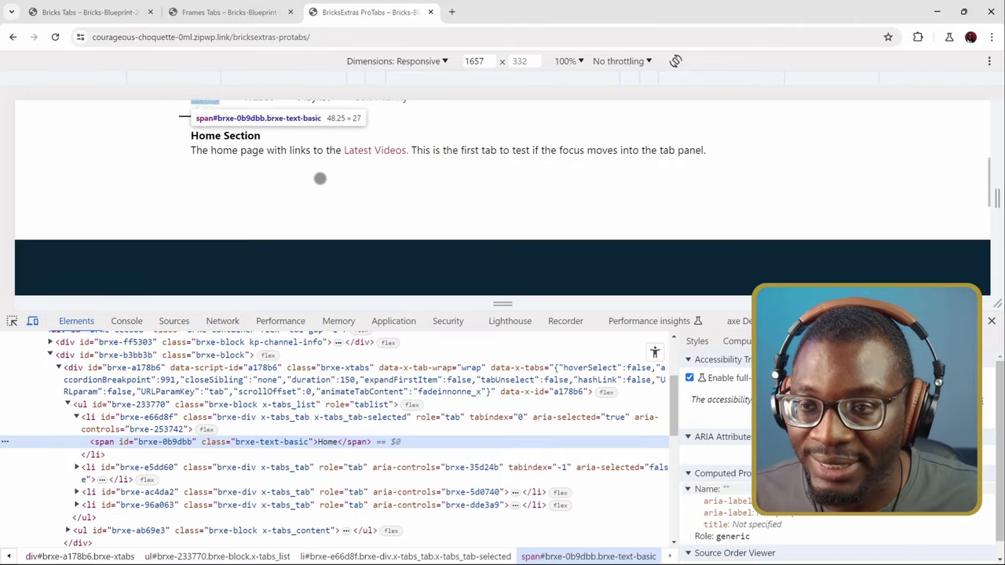
scroll(320, 178, up, 1)
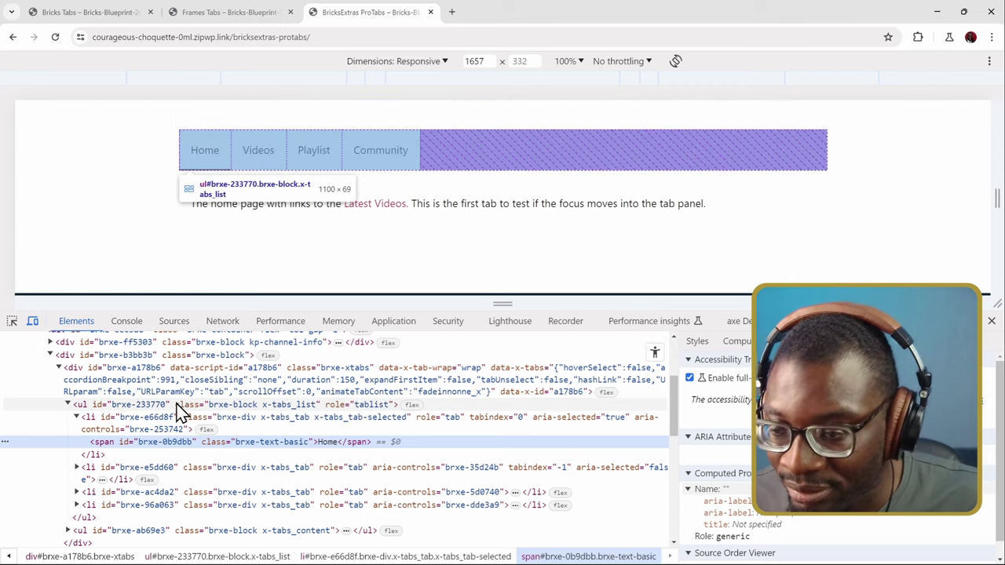
Collapse the Home tab's list item and expand the x-tabs_content list with its first item to examine the panel markup.
click(78, 418)
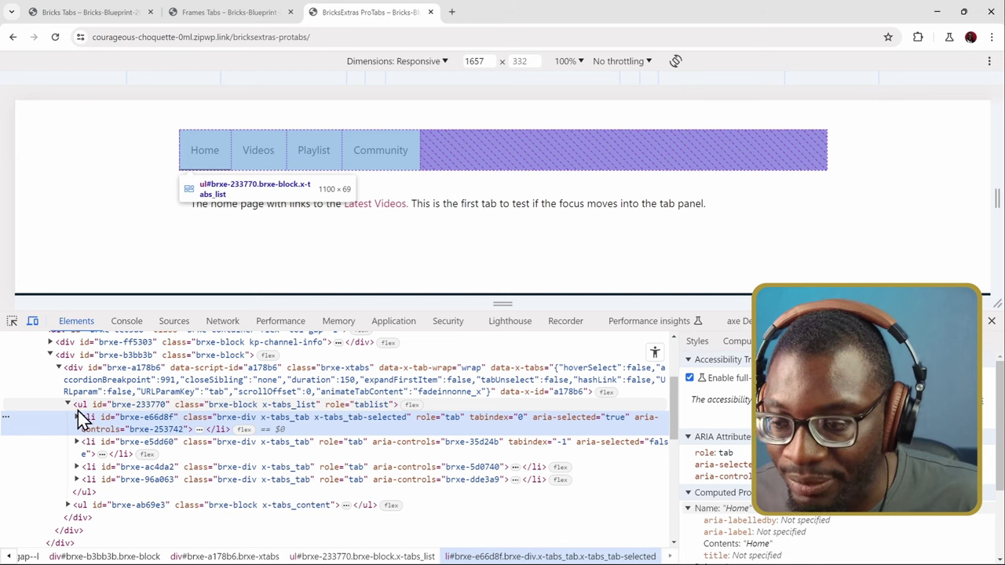
click(84, 405)
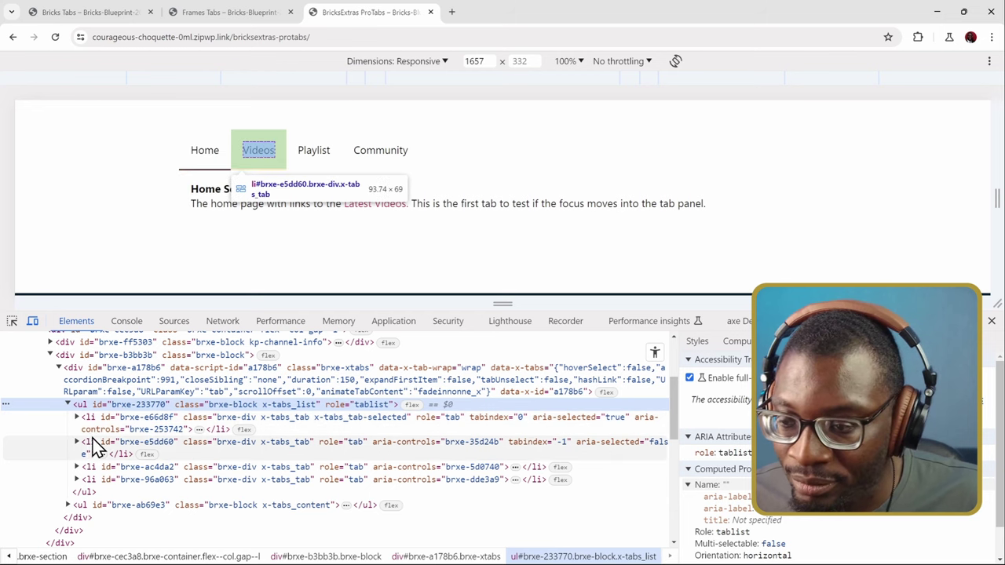
scroll(134, 462, down, 3)
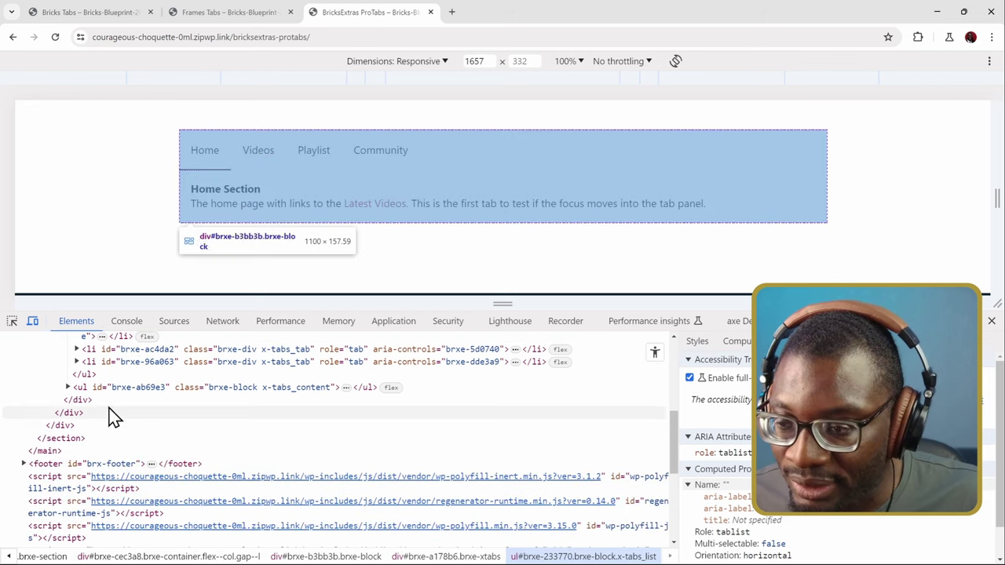
click(72, 388)
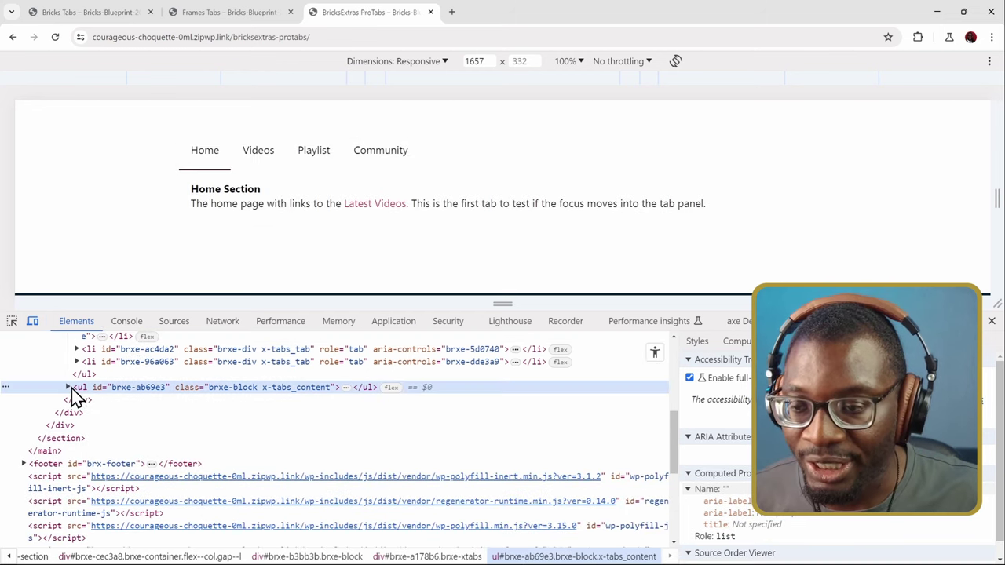
click(71, 388)
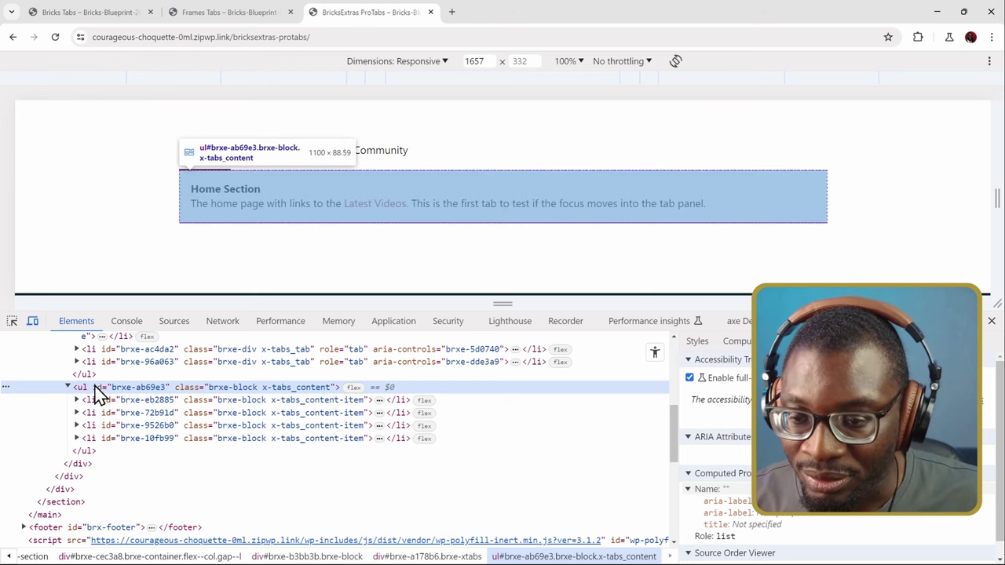
click(92, 405)
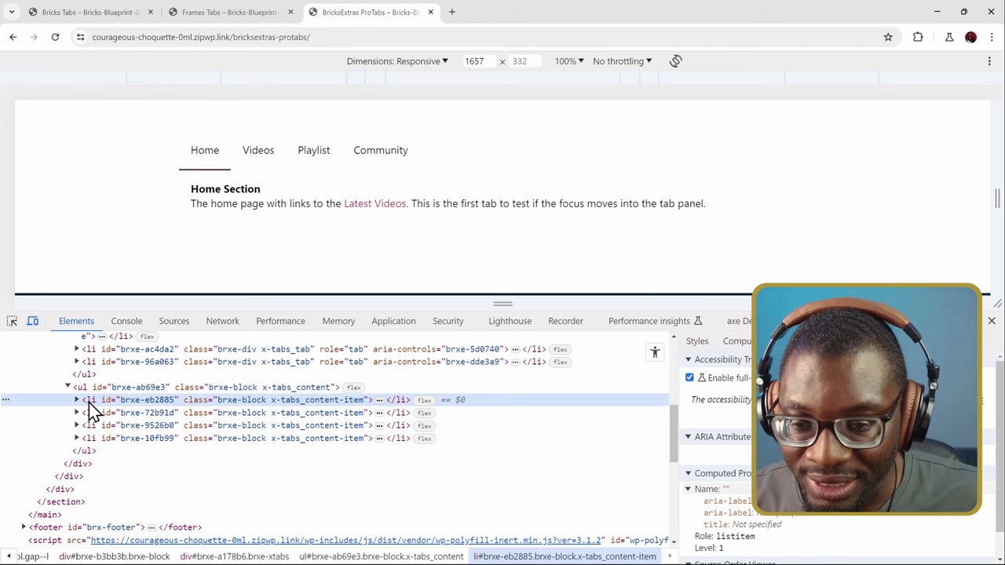
click(77, 400)
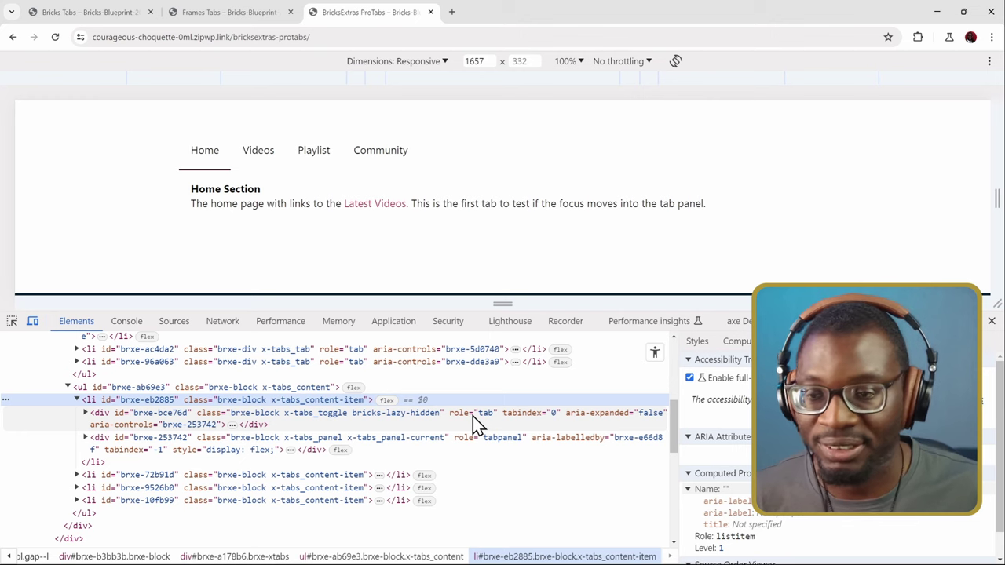
Show the BricksExtras page as an accessibility tree and expand its tablist to examine the tabs.
scroll(377, 455, up, 3)
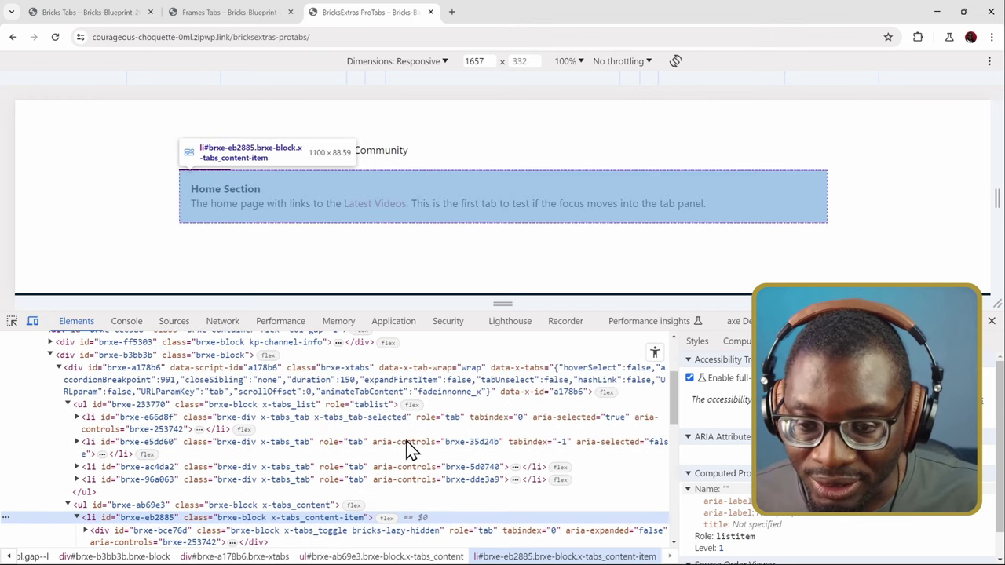
scroll(503, 471, up, 2)
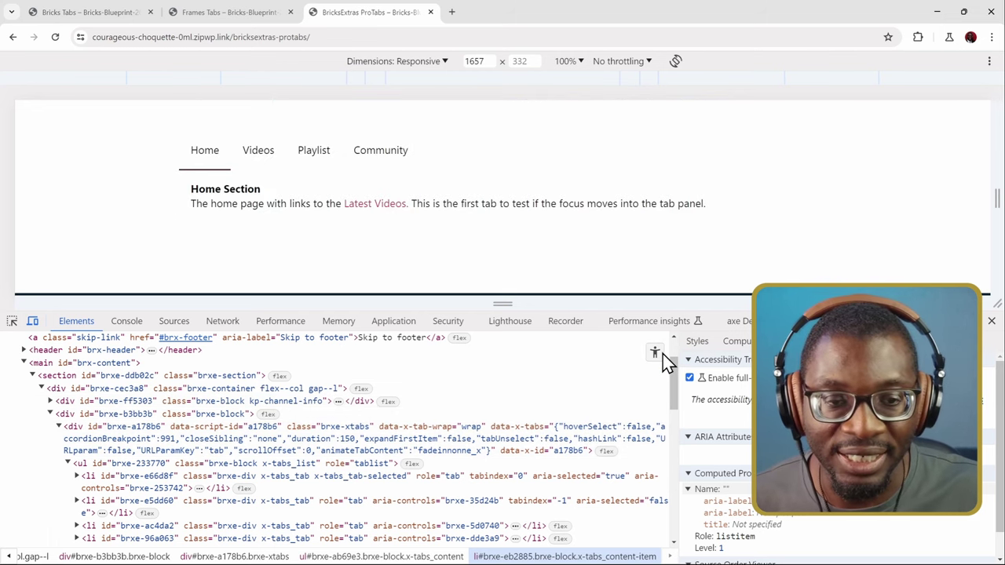
click(656, 353)
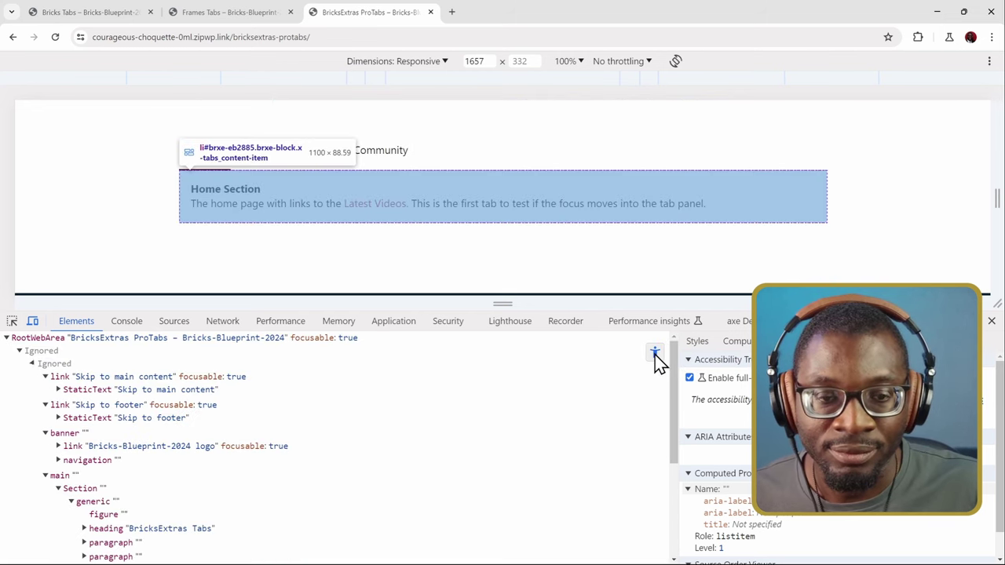
scroll(361, 401, down, 5)
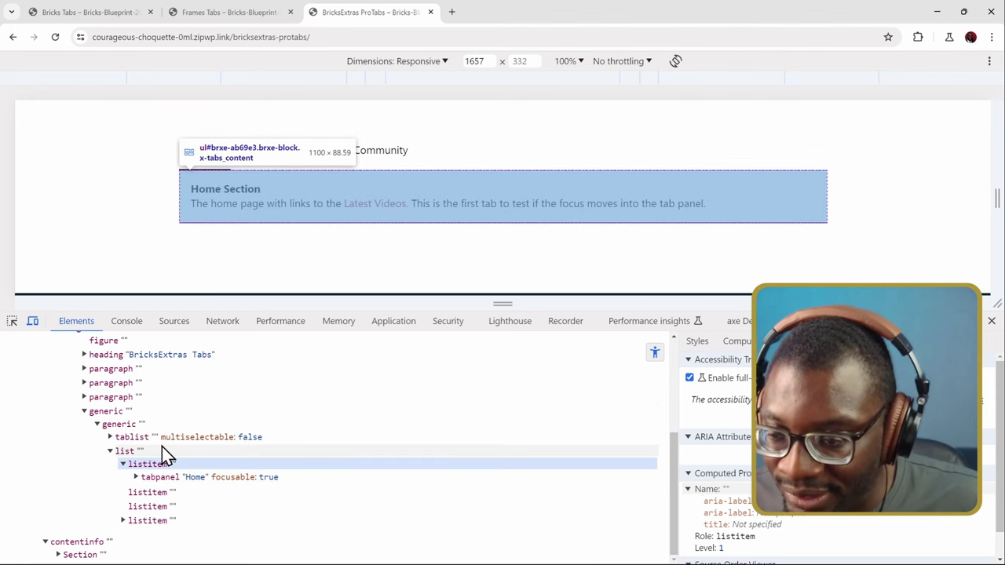
click(110, 438)
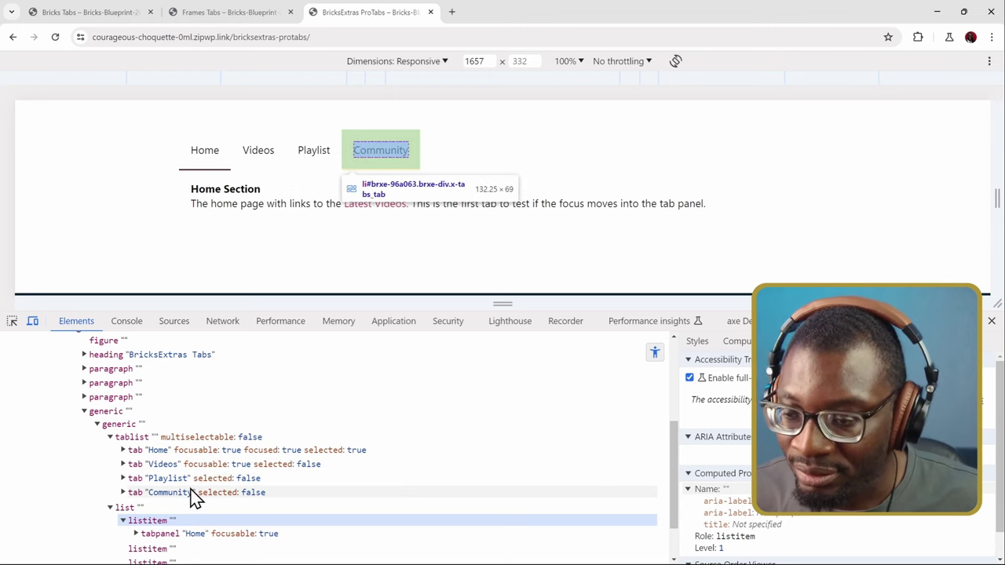
Examine the first list item and its Home tabpanel in the accessibility tree.
scroll(218, 478, down, 2)
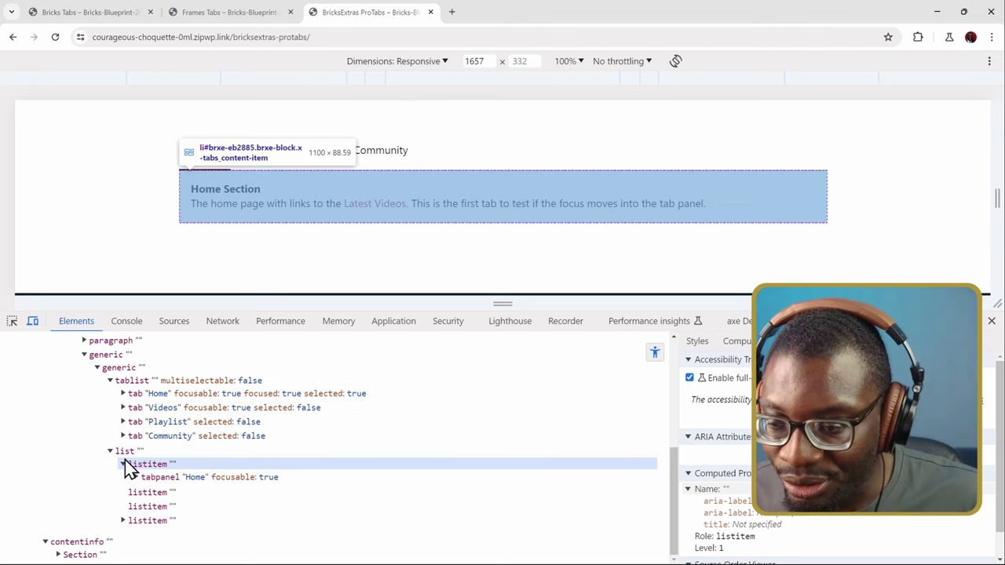
click(153, 465)
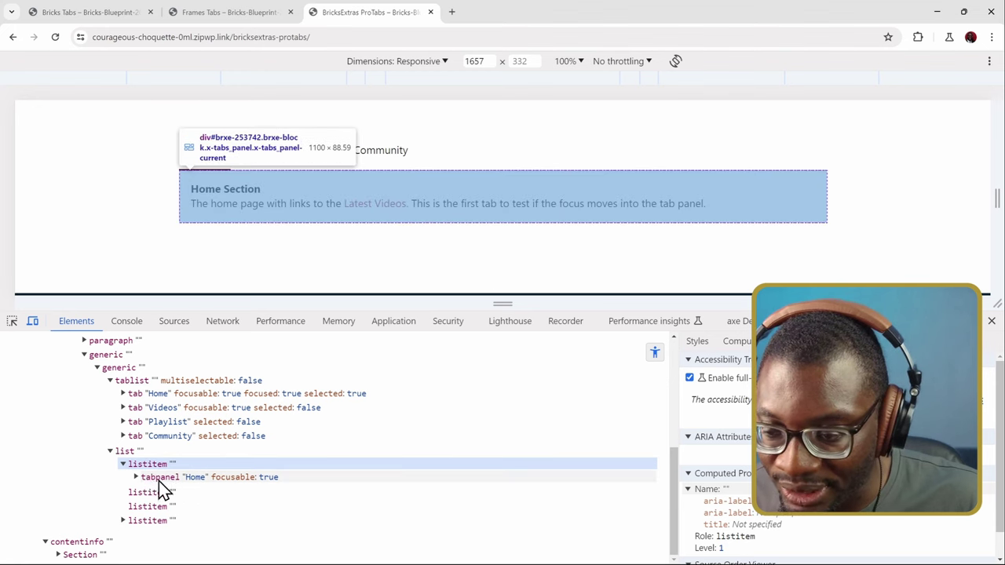
click(159, 480)
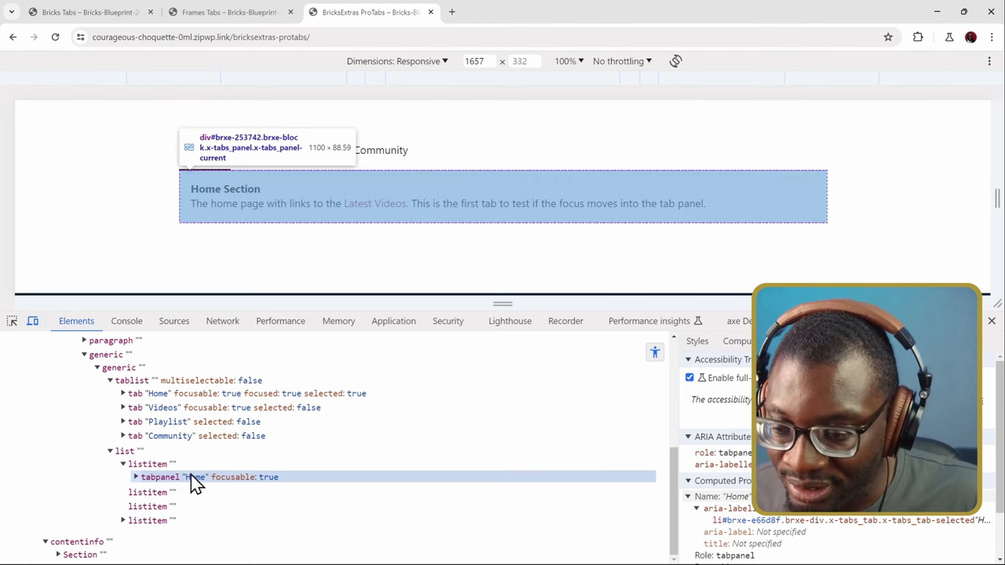
scroll(191, 475, up, 2)
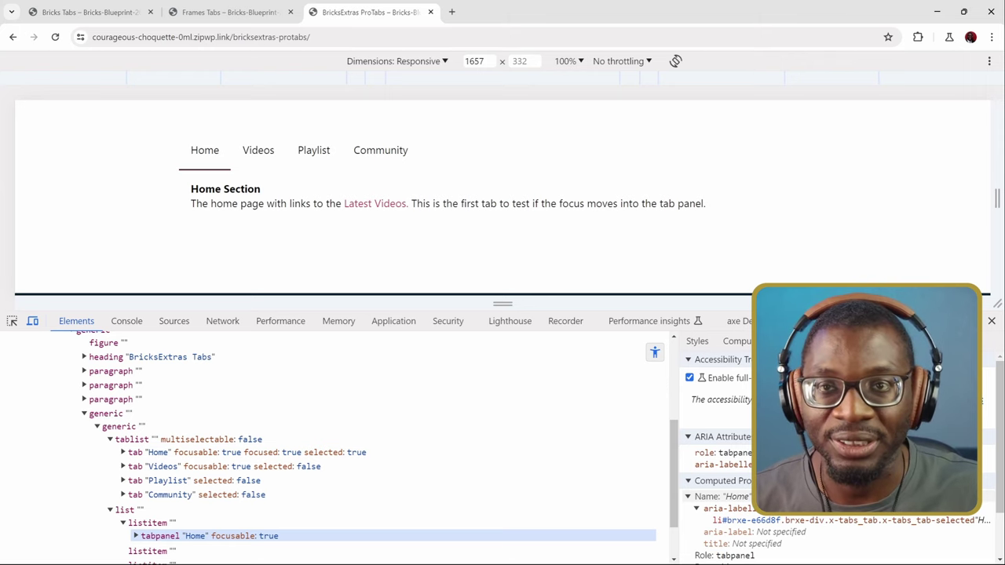
Close the developer tools on the BricksExtras ProTabs page and on the Bricks Tabs page.
click(992, 321)
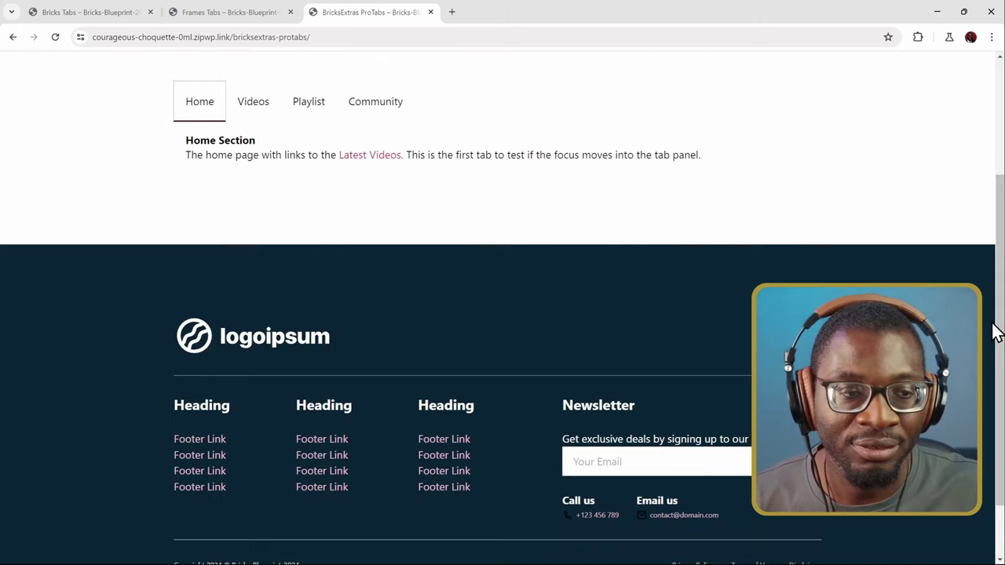
scroll(506, 262, up, 3)
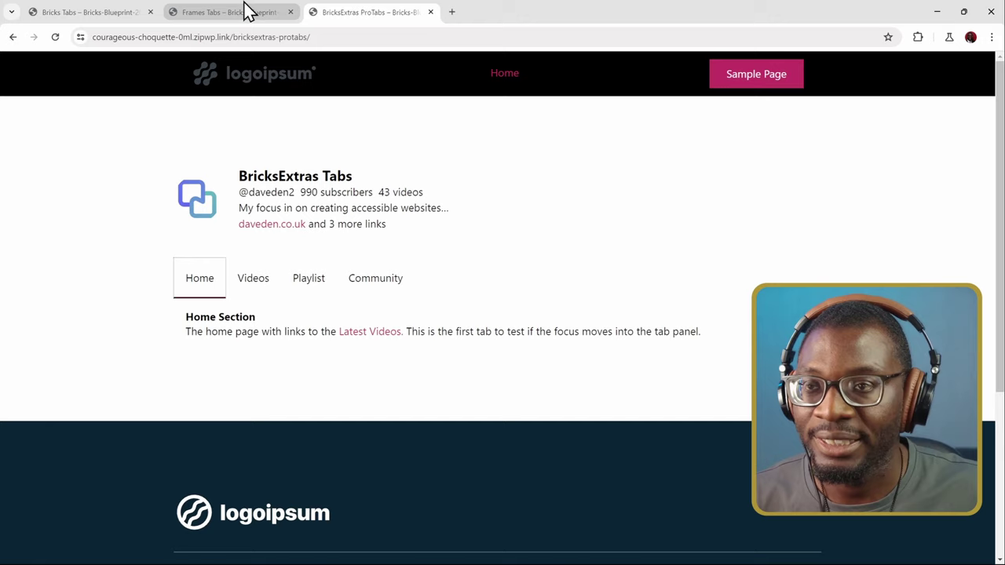
click(94, 12)
click(991, 322)
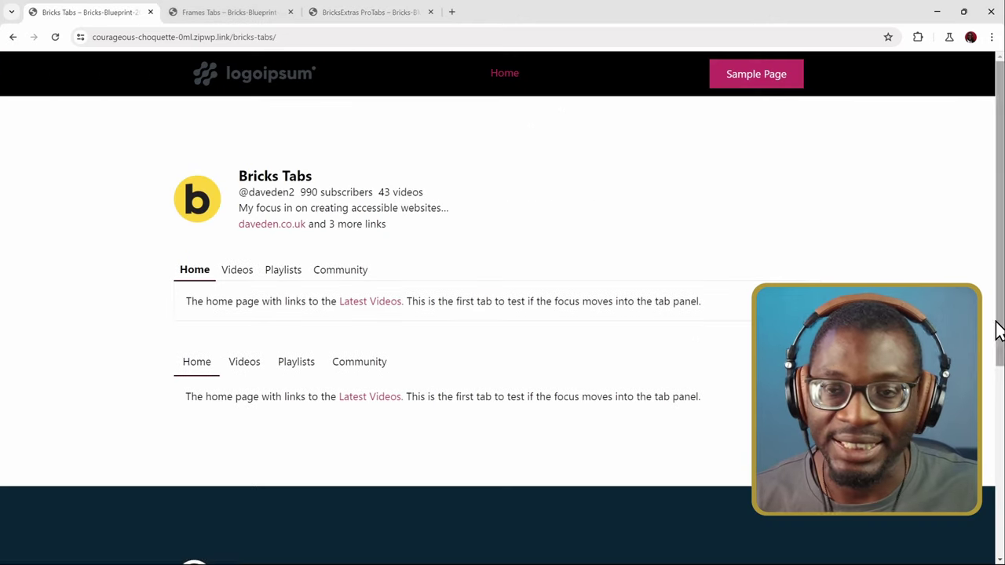
Test mouse switching in the first Bricks tab set through Videos, Playlists and Community, ending back on Home.
key(Tab)
click(402, 234)
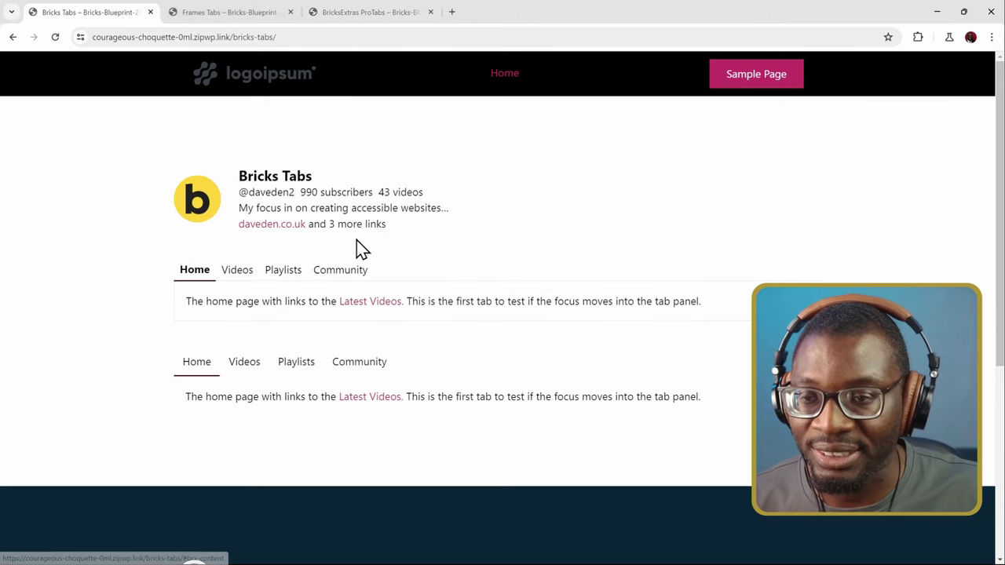
click(240, 274)
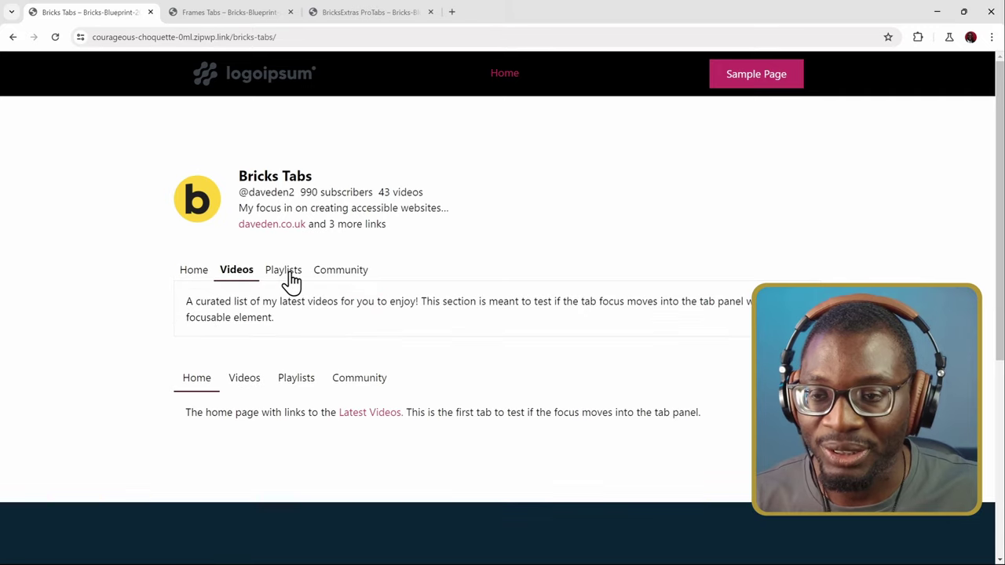
click(291, 276)
click(345, 279)
click(281, 281)
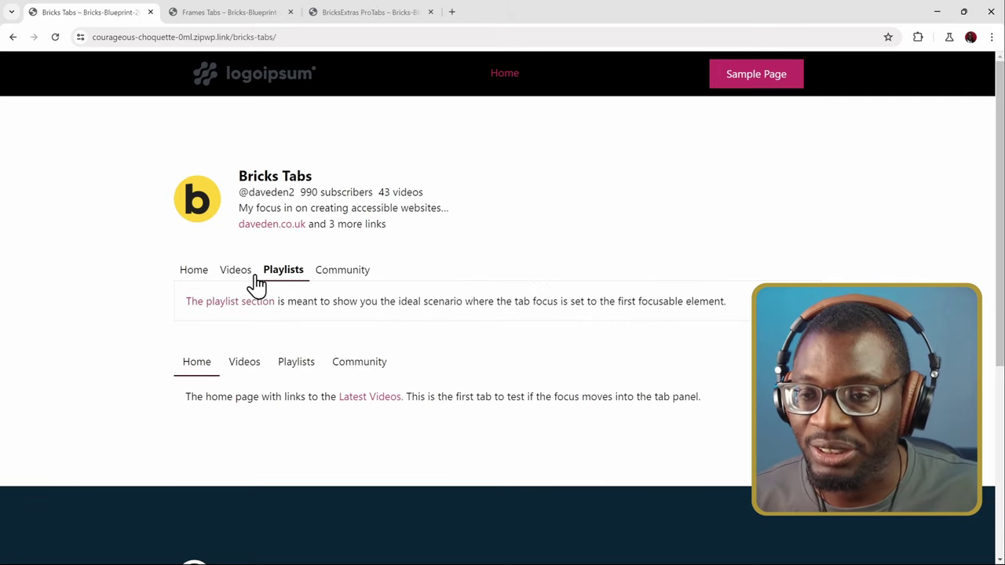
click(237, 276)
click(194, 283)
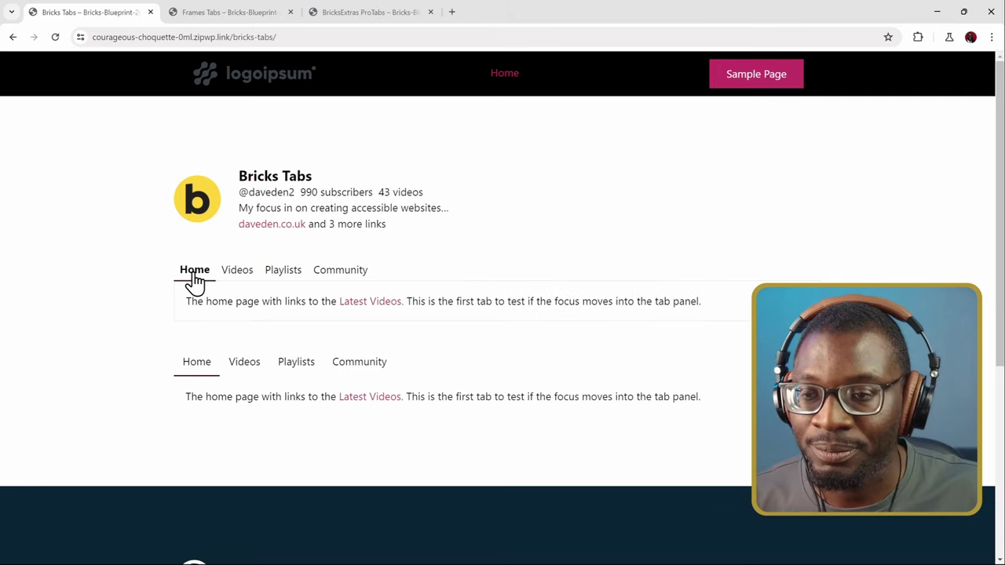
Test mouse switching in the second Bricks tab set through Videos, Playlists and Community, ending back on Home.
click(241, 376)
click(297, 369)
click(358, 369)
click(294, 369)
click(228, 370)
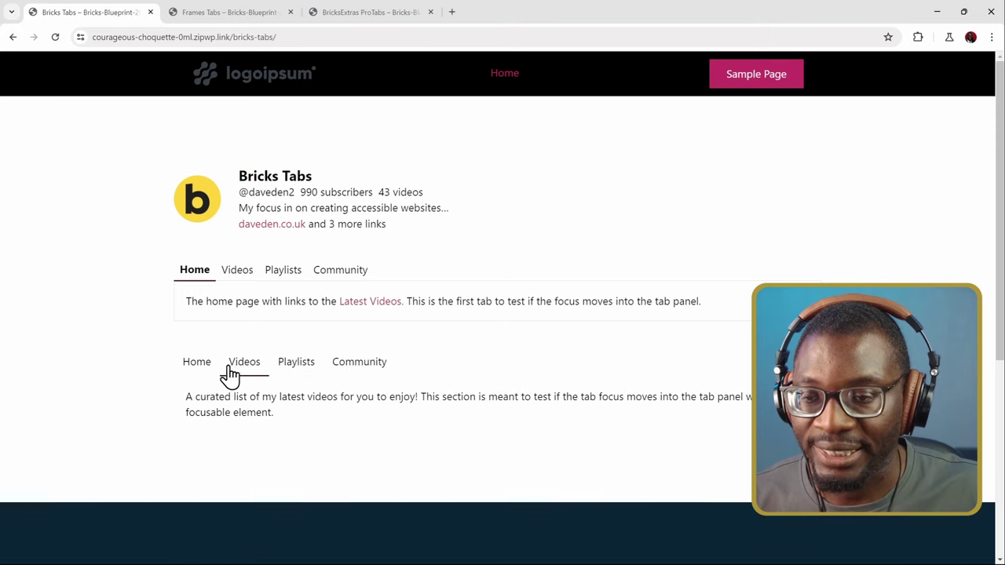
click(195, 369)
Switch to the Frames Tabs page and close its developer tools.
click(225, 12)
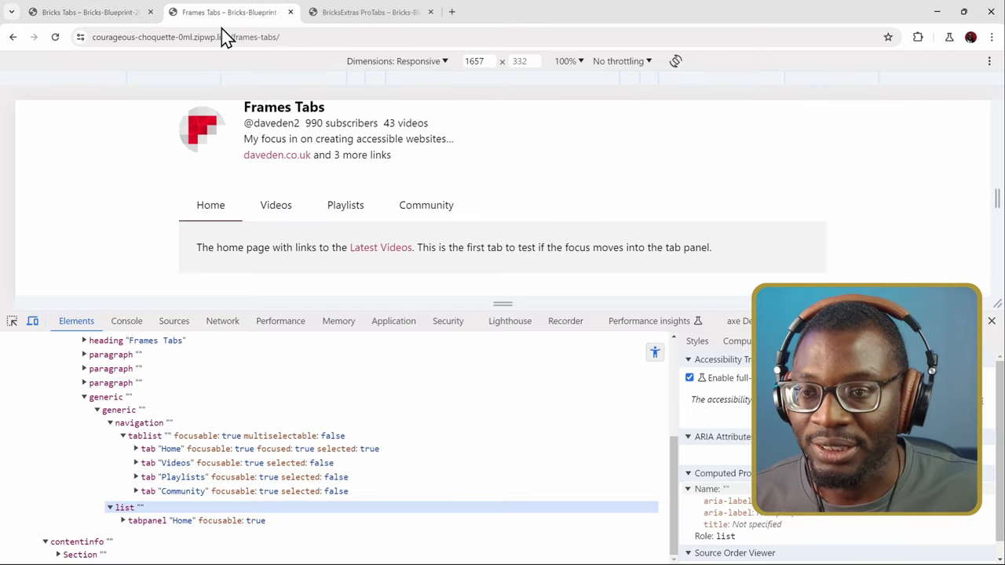
click(992, 321)
key(Tab)
Test mouse switching back and forth in the Frames tab set through Videos, Playlists and Community, ending on Home.
click(284, 286)
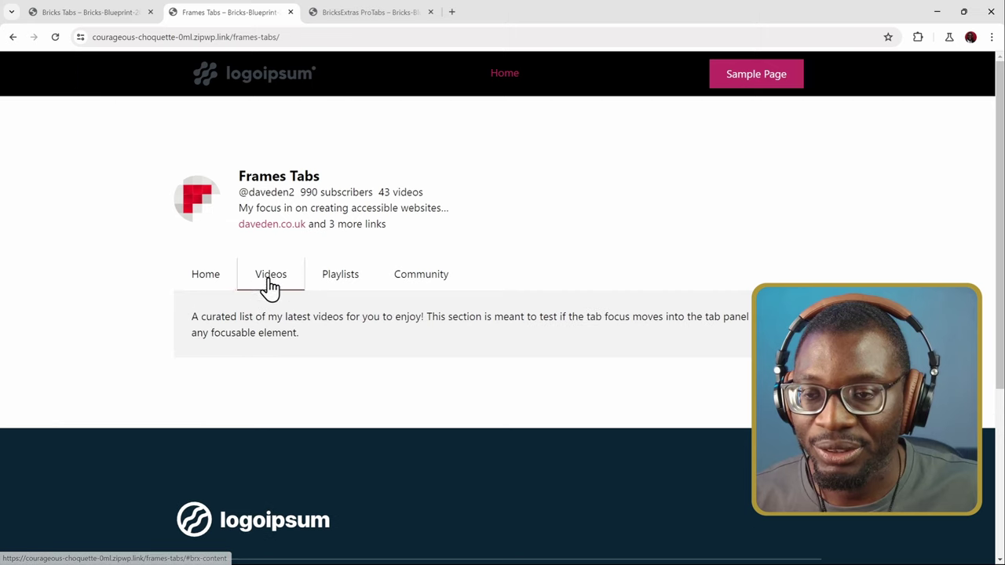
click(206, 284)
click(277, 284)
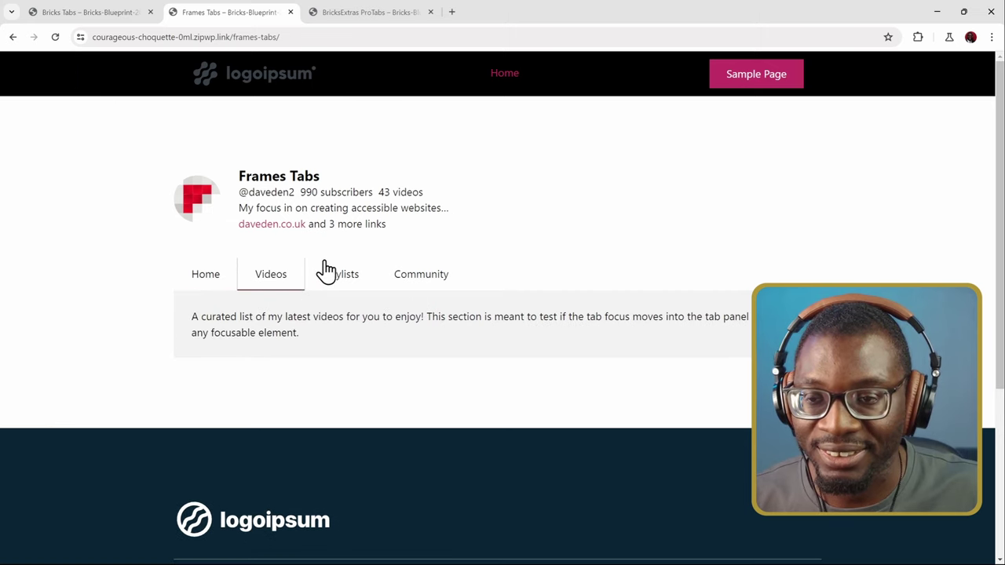
click(338, 271)
click(265, 272)
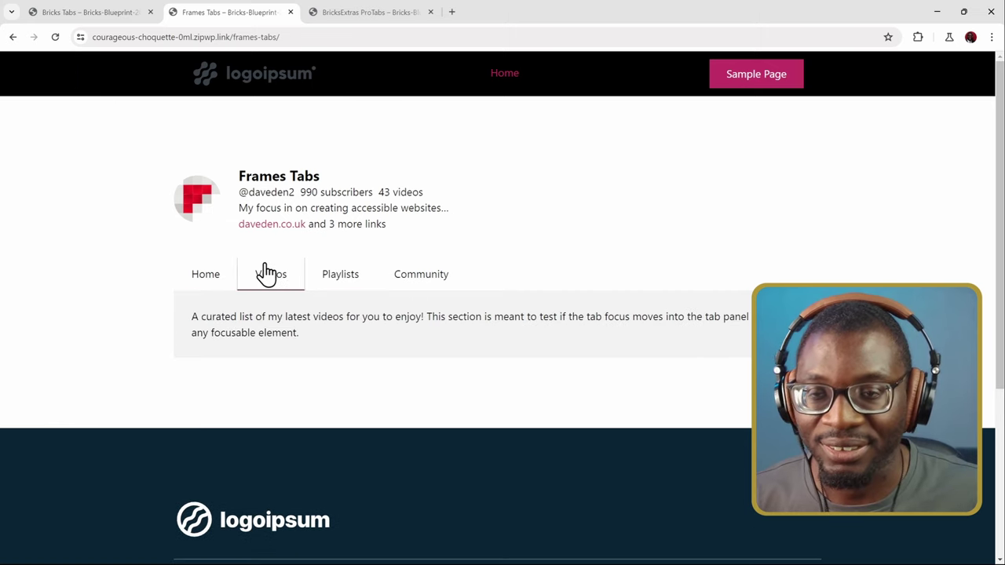
click(341, 274)
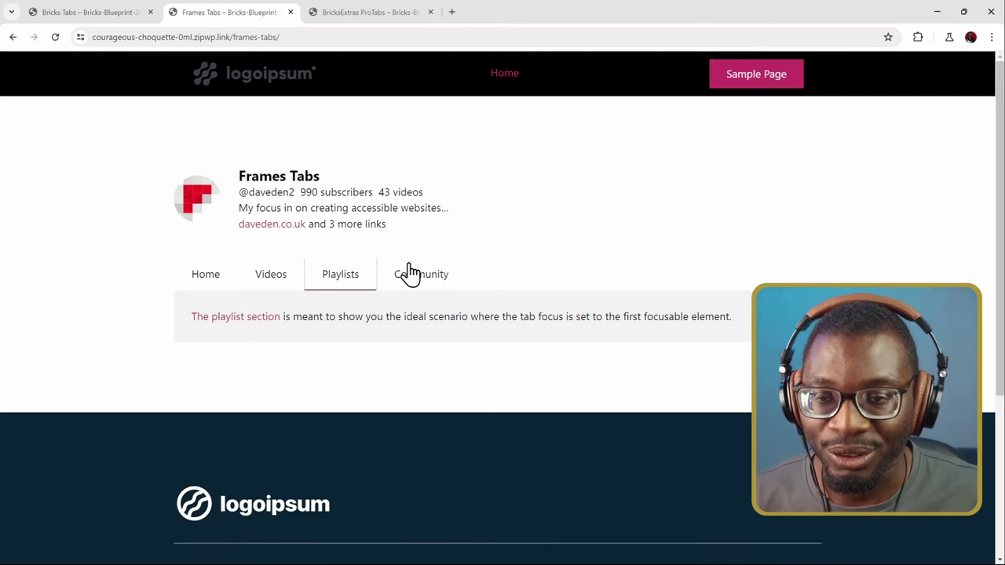
click(410, 274)
click(347, 279)
click(291, 280)
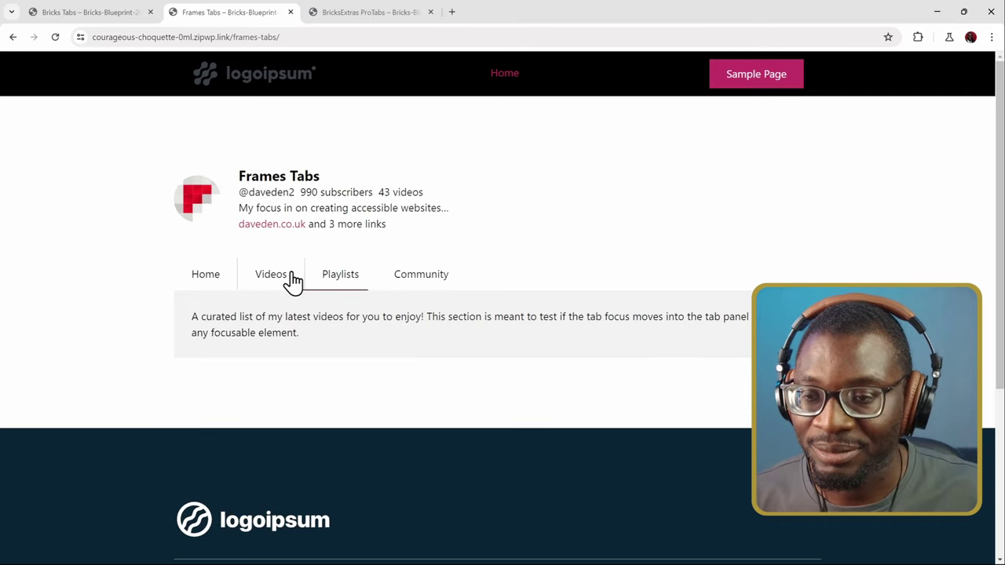
click(220, 283)
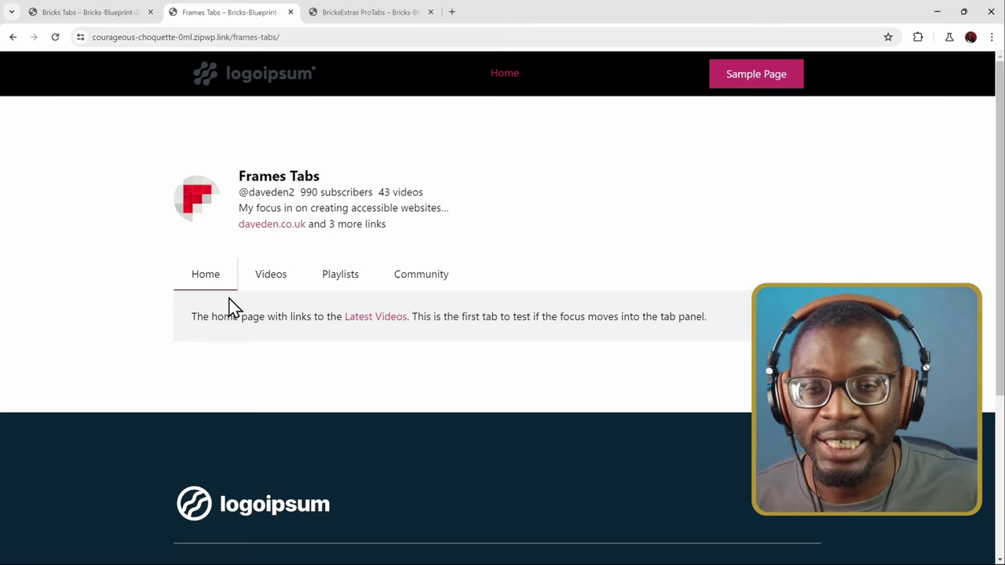
Run a second mouse pass through the Frames tabs in the order Videos, Playlists, Community and Home.
click(271, 291)
click(347, 280)
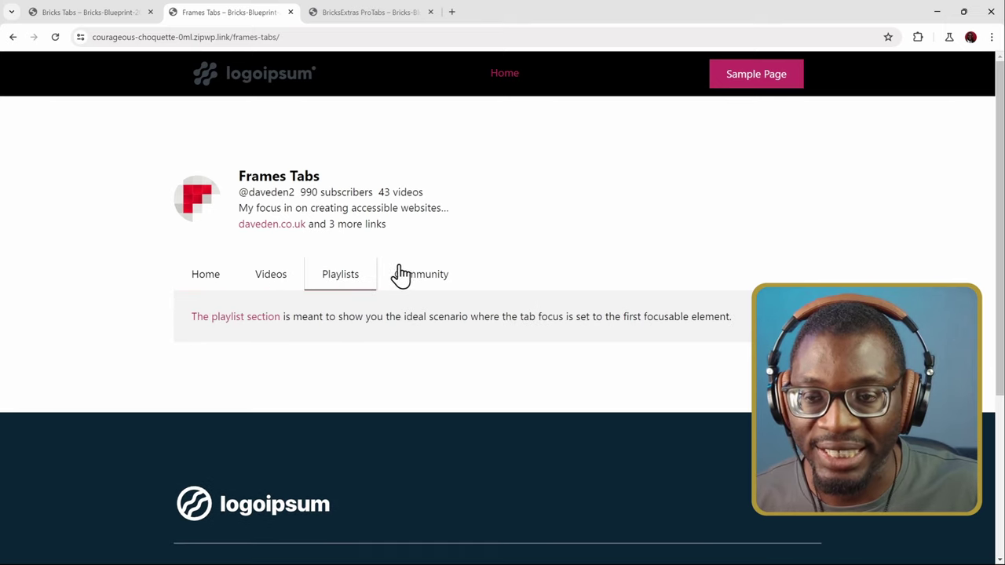
click(415, 279)
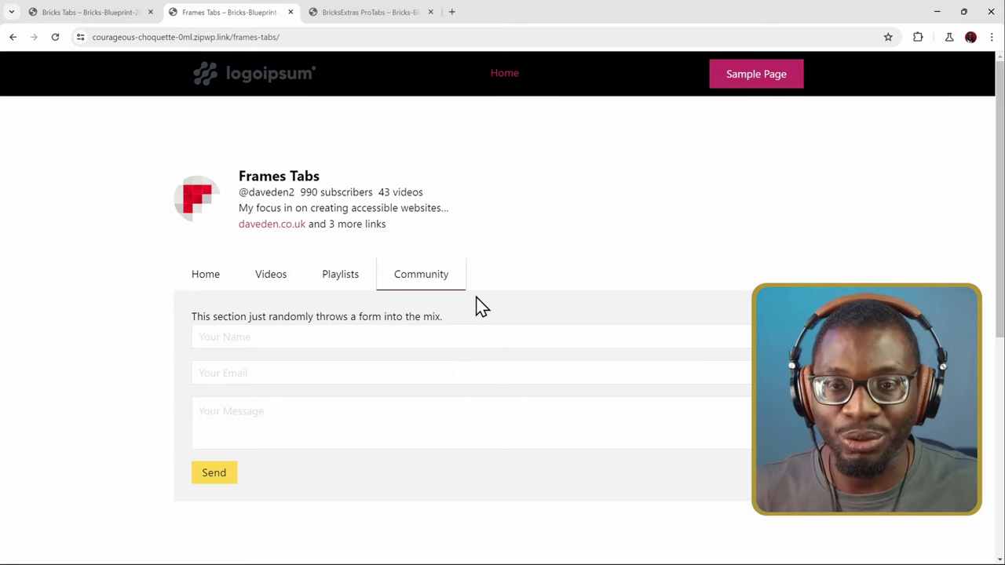
click(216, 283)
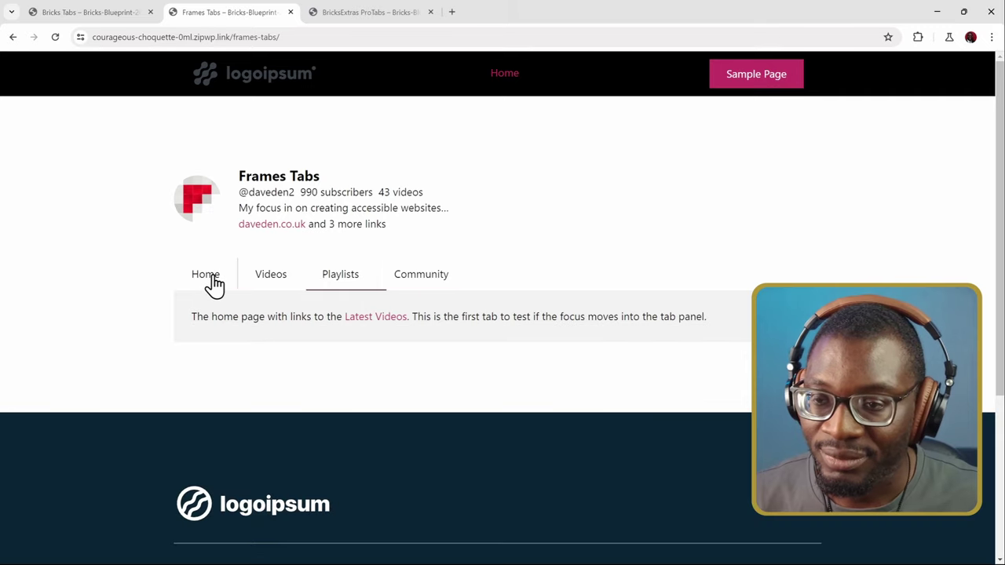
Test mouse switching on the BricksExtras ProTabs page through Videos, Playlist and Community, going back tab by tab to Home.
click(337, 12)
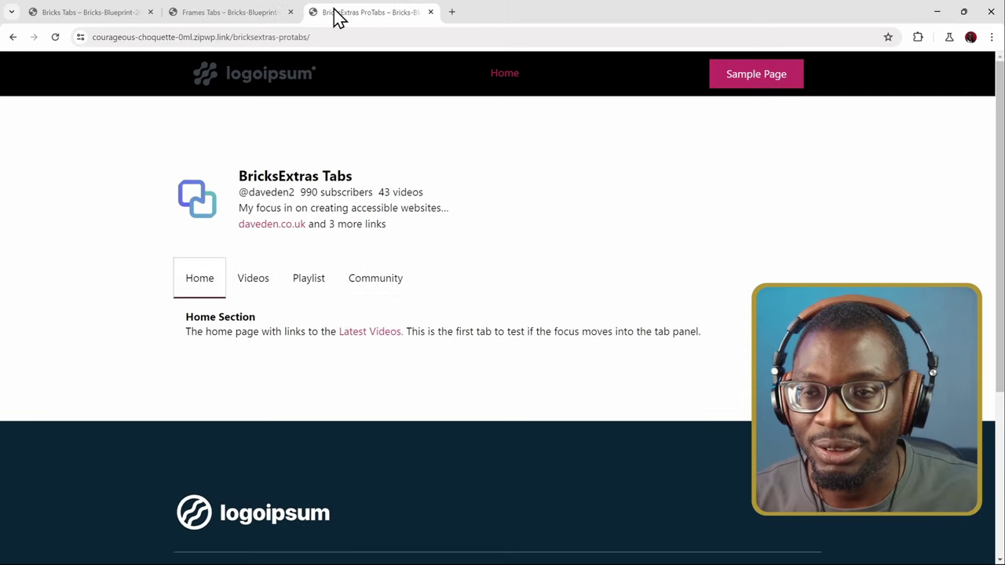
click(254, 279)
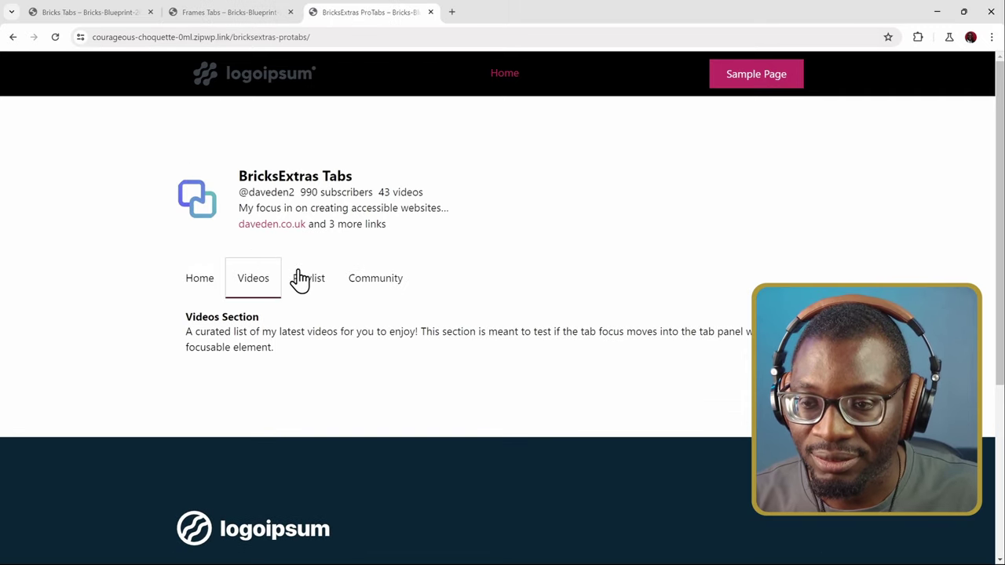
click(305, 280)
click(360, 276)
click(312, 276)
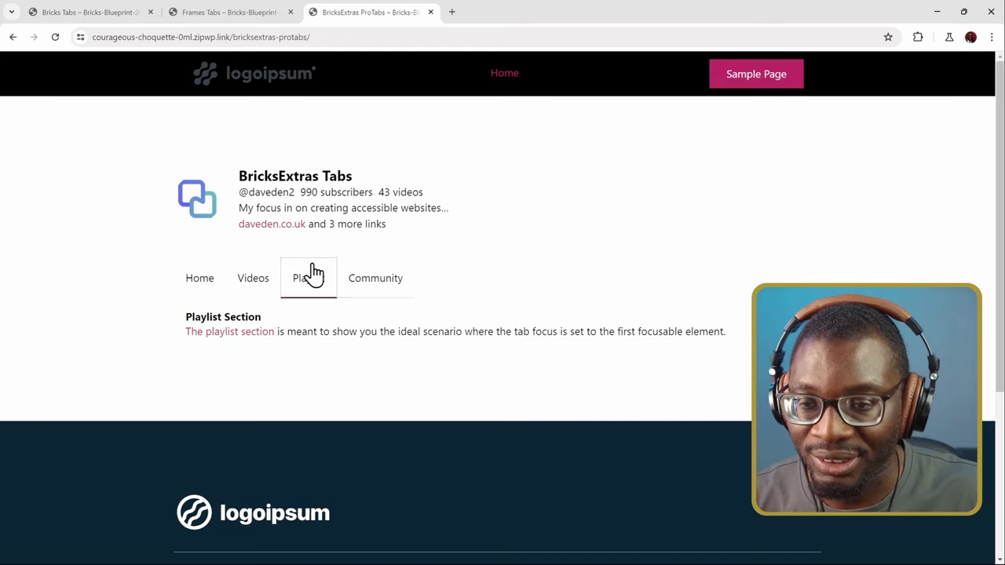
click(249, 278)
click(207, 280)
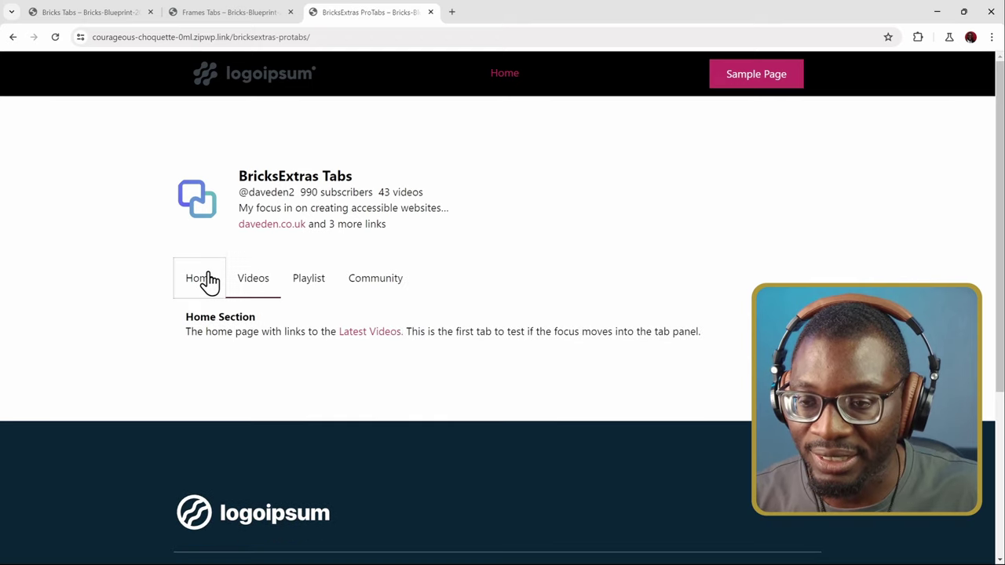
Step through the BricksExtras tabs again from Videos through Playlist, ending on Community.
click(257, 280)
click(314, 278)
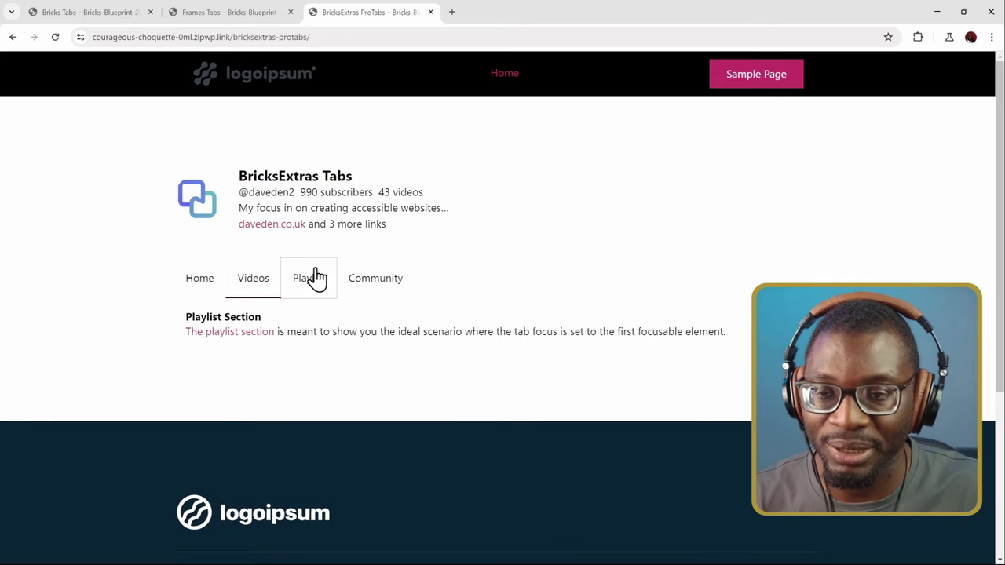
click(375, 277)
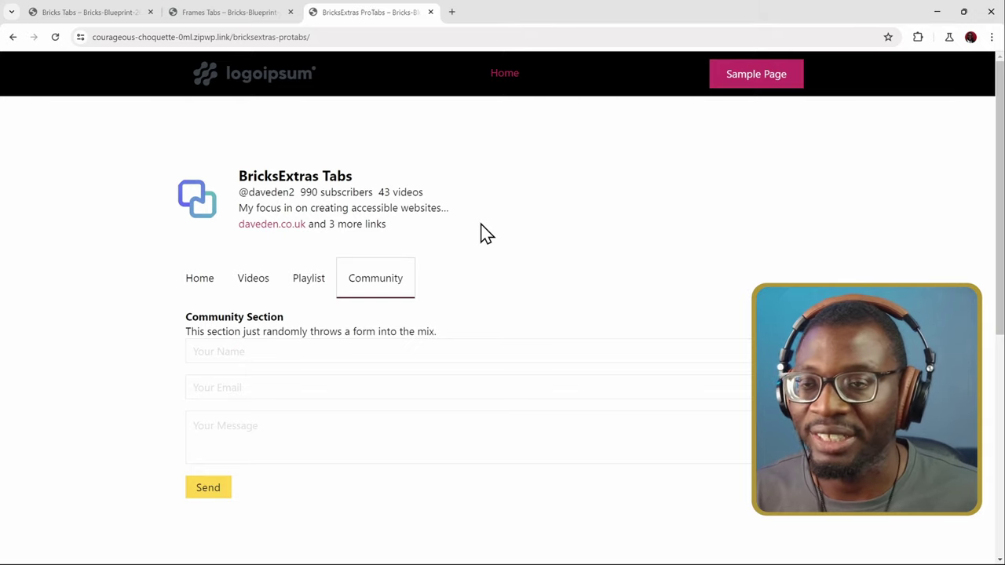
Return to the Frames Tabs page and recheck mouse switching through Videos, Playlists and Community, ending on Home.
click(213, 22)
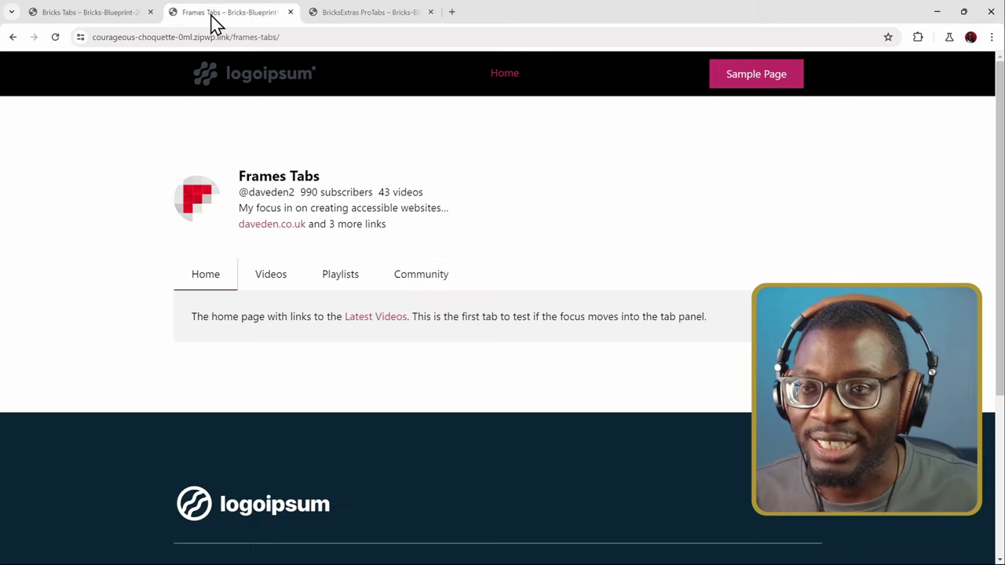
click(277, 270)
click(343, 283)
click(392, 280)
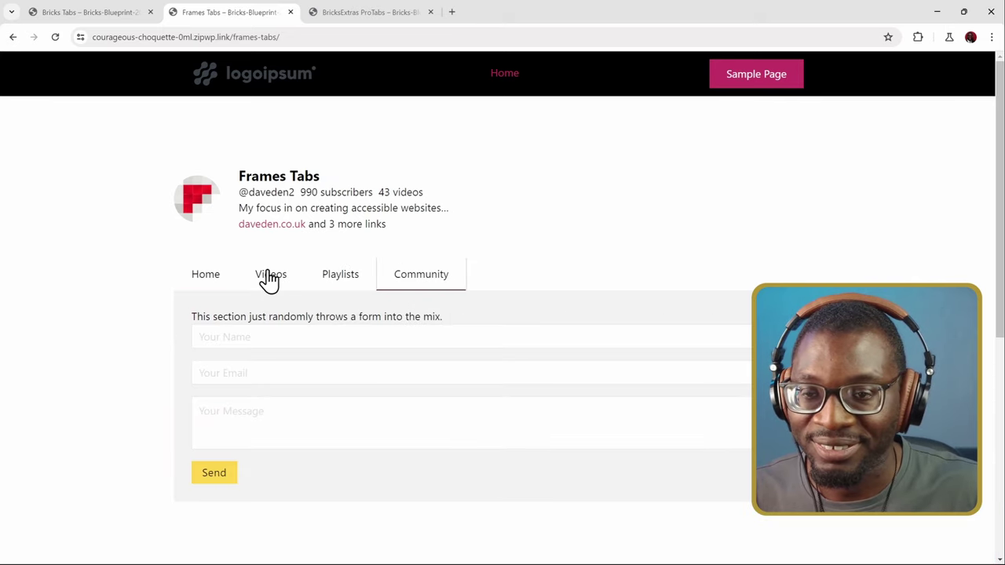
click(236, 282)
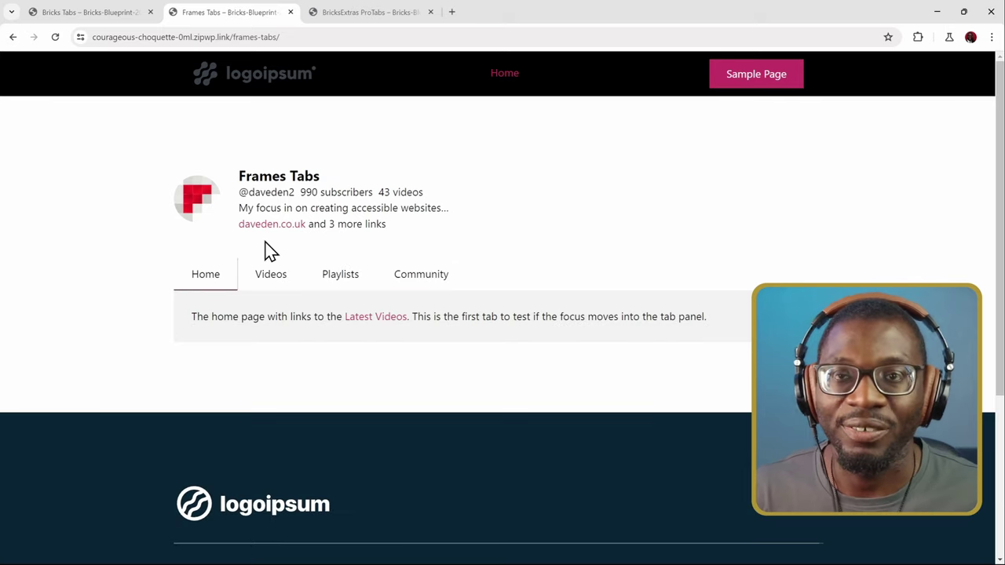
On the Bricks Tabs page, test keyboard focus movement around the first tab set with its Videos tab selected.
click(87, 14)
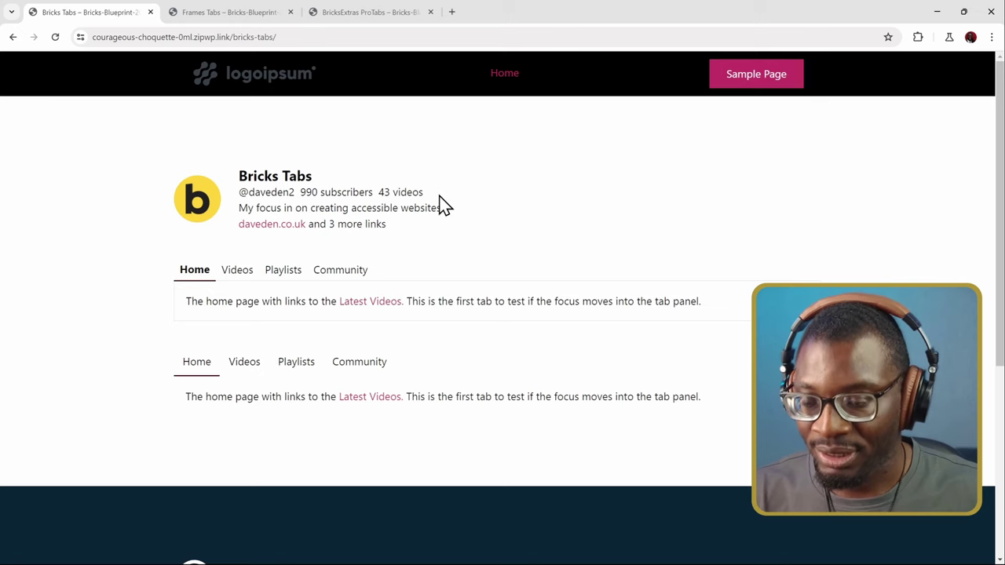
key(Tab)
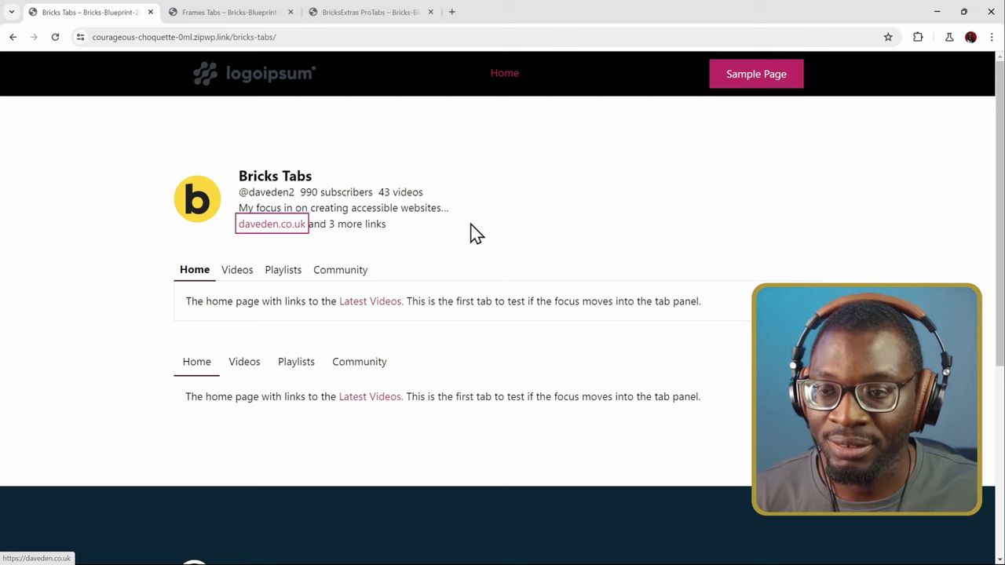
click(238, 277)
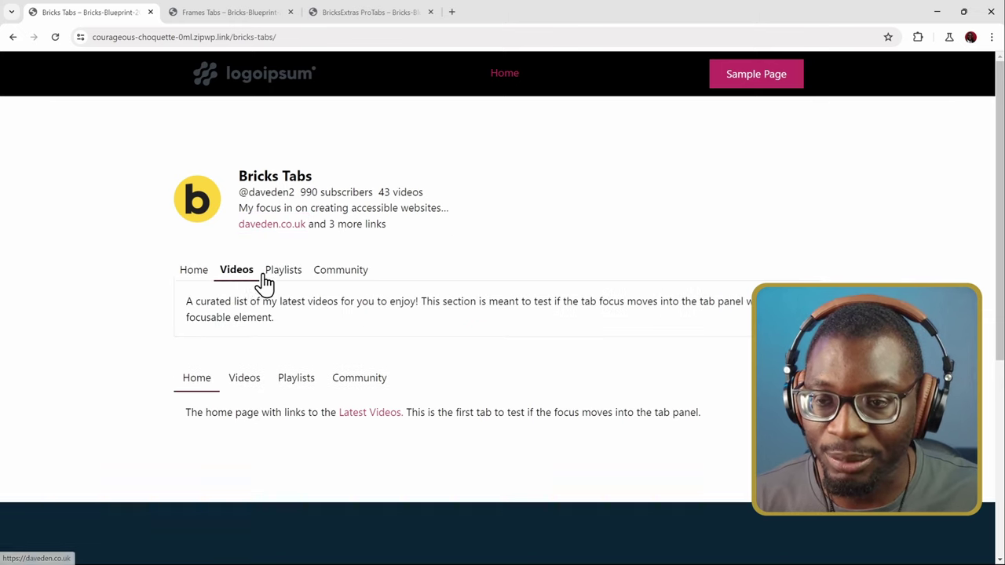
key(shift+Tab)
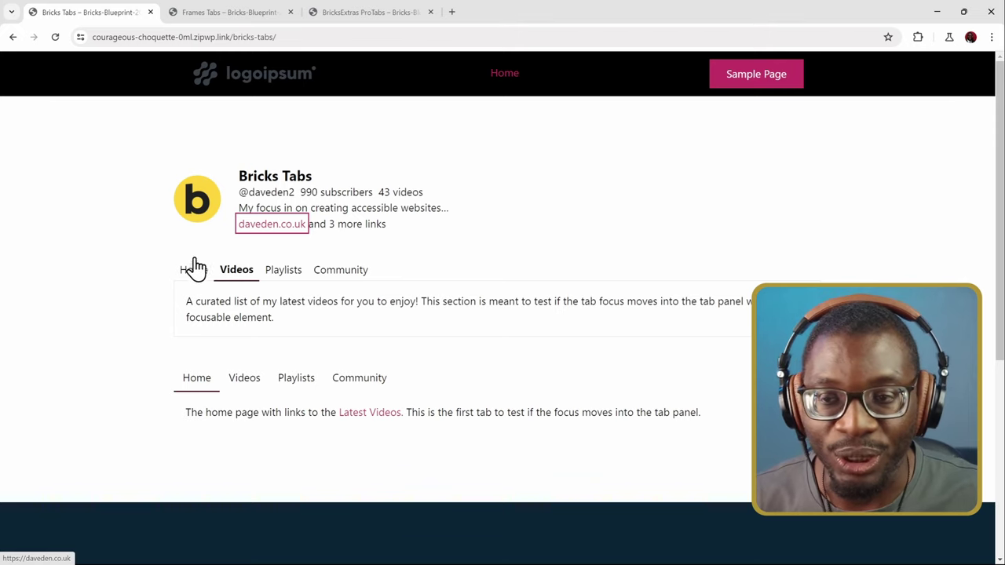
click(234, 274)
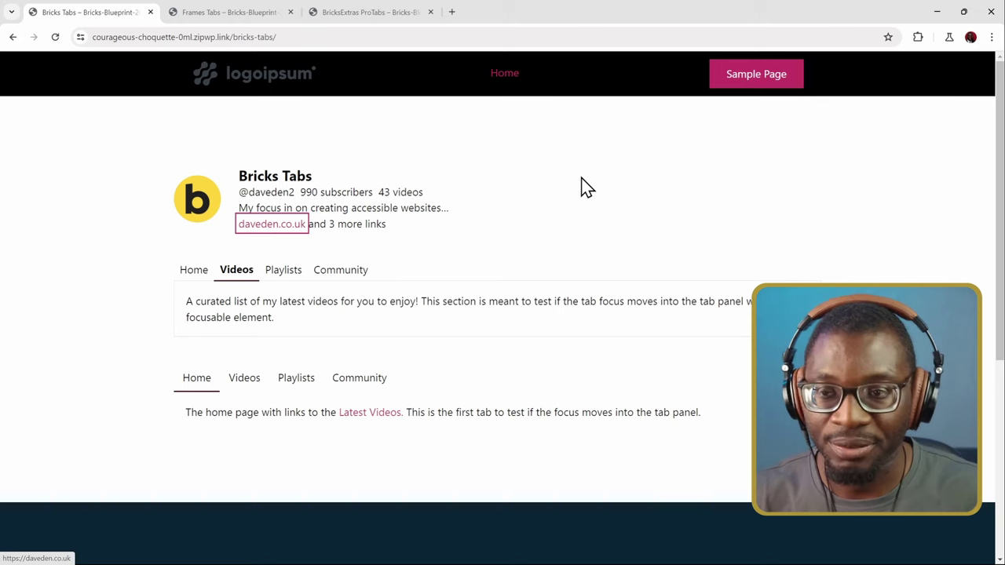
key(Tab)
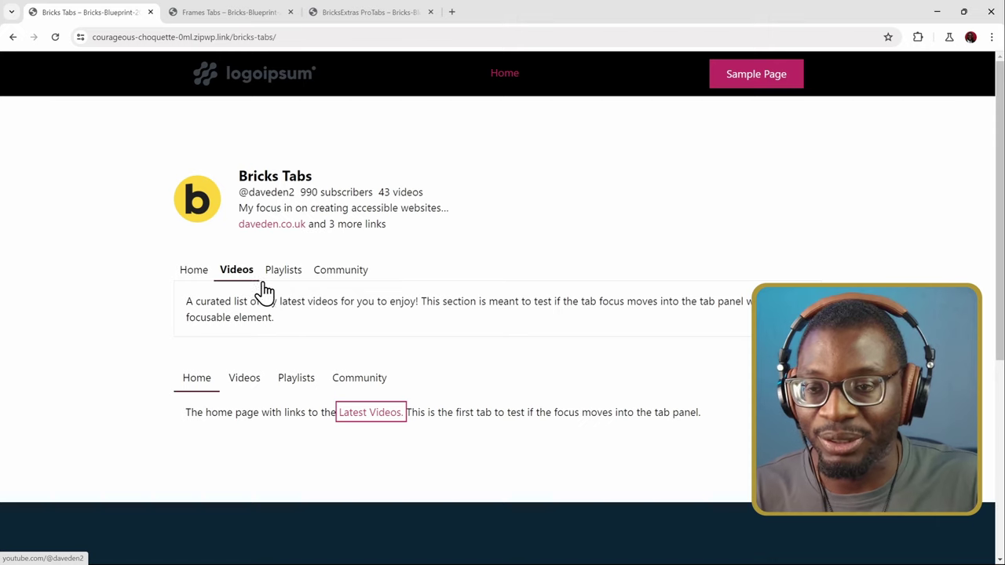
Run an axe DevTools full-page accessibility scan on the Frames Tabs page.
click(248, 12)
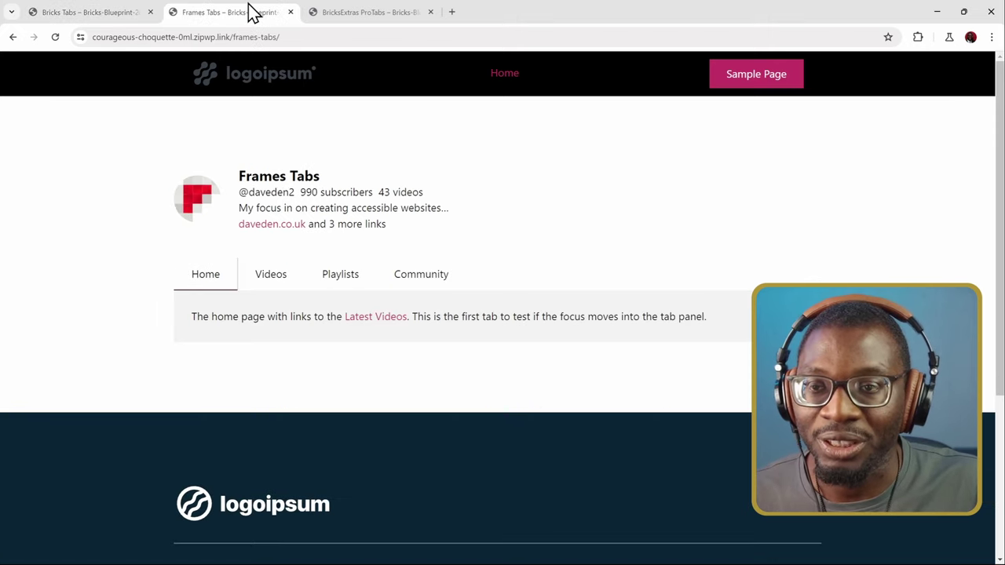
right_click(482, 189)
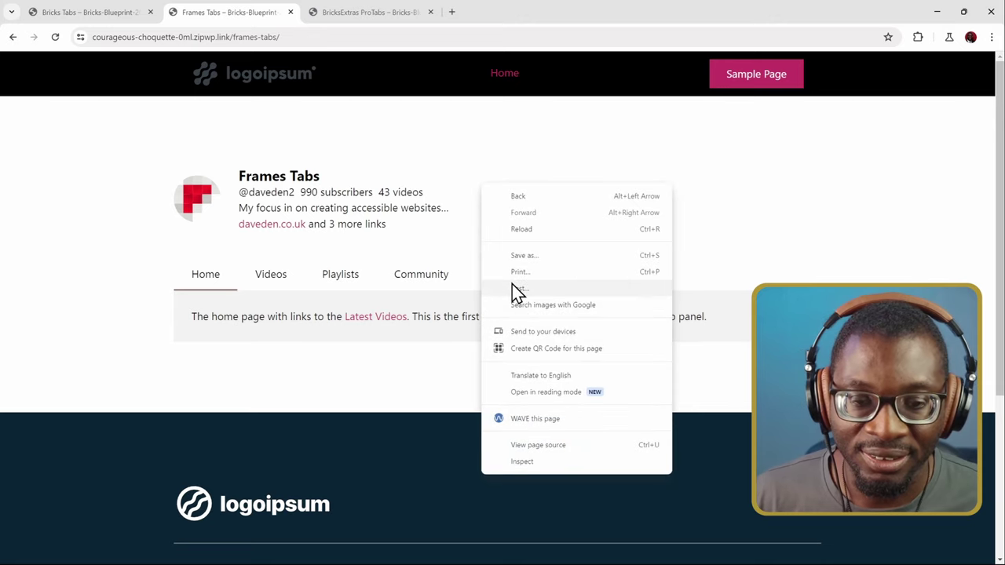
click(525, 462)
scroll(608, 247, down, 2)
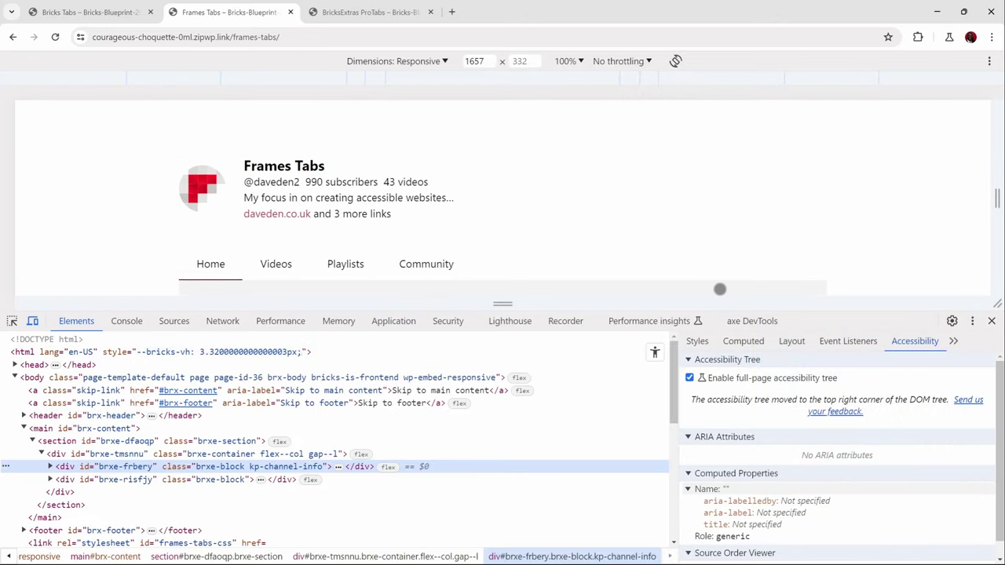
click(750, 323)
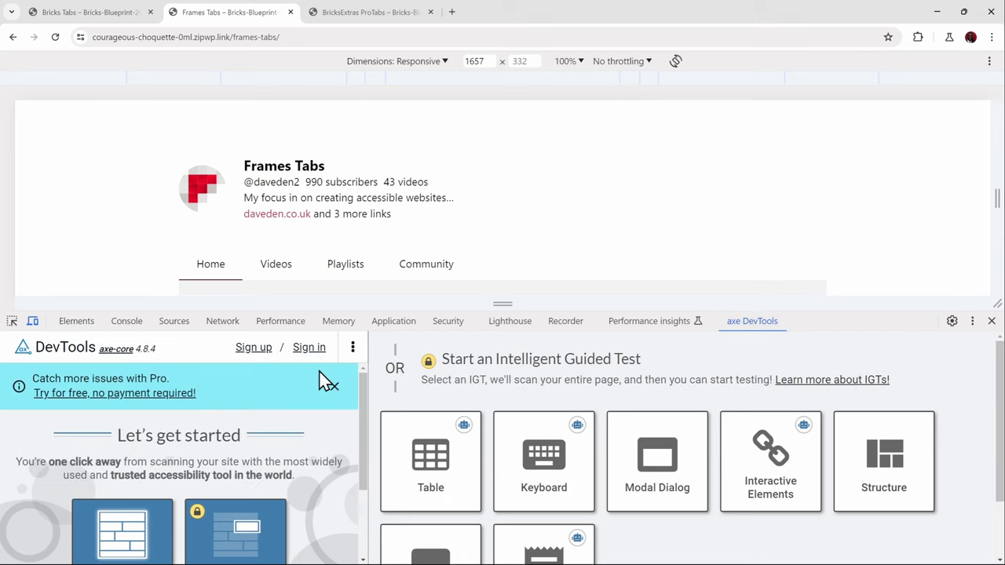
scroll(309, 393, down, 3)
click(130, 458)
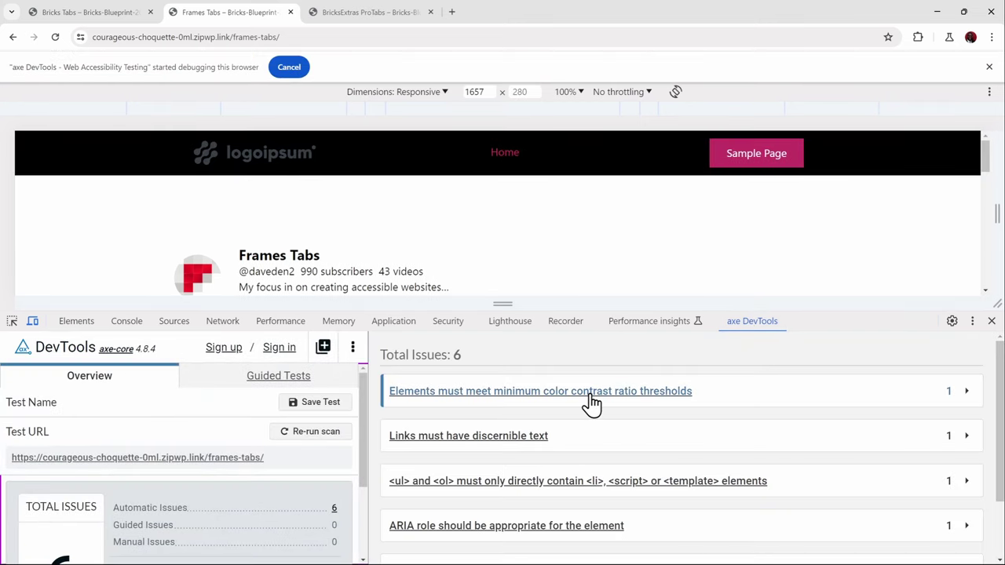
Review the scan's issue list, expanding and collapsing the minimum color contrast issue.
scroll(600, 404, down, 1)
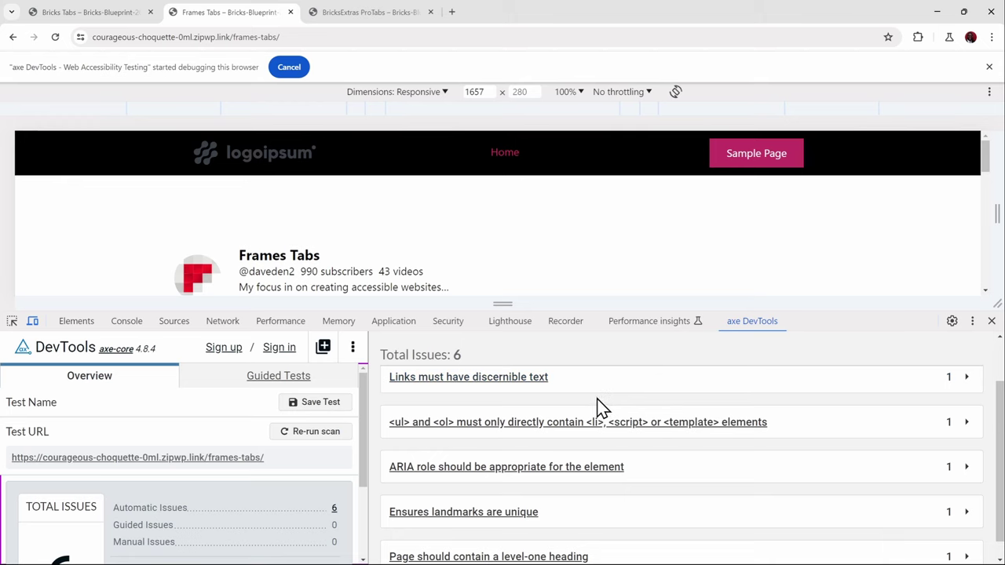
scroll(594, 410, down, 1)
scroll(502, 404, up, 2)
click(484, 403)
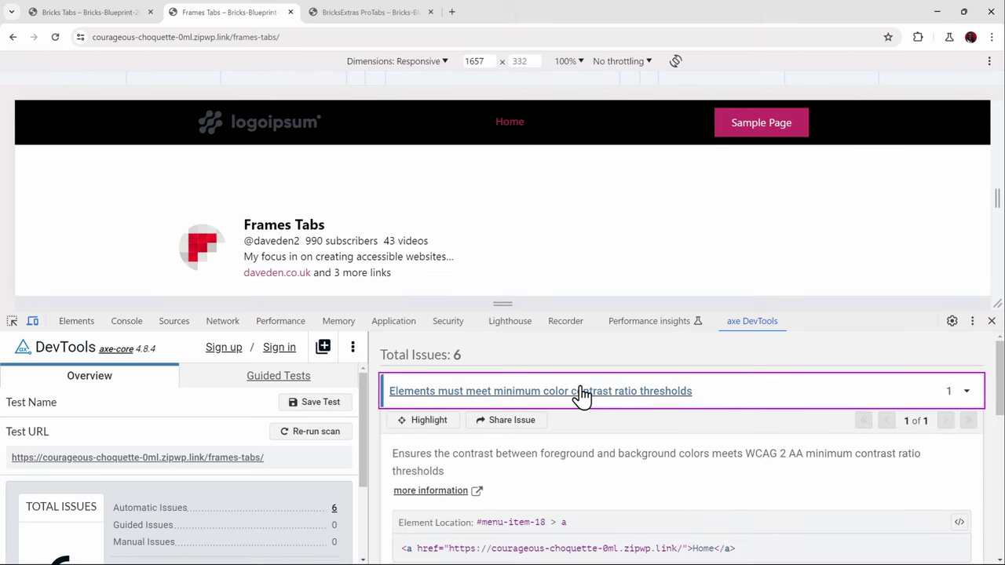
click(579, 394)
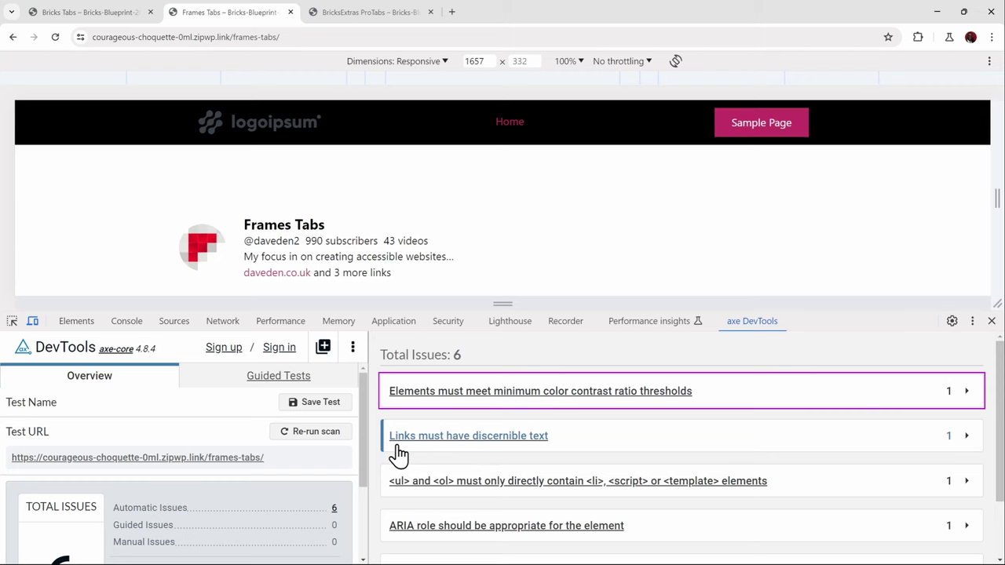
Expand the "Links must have discernible text" issue and highlight its affected element on the page.
click(577, 437)
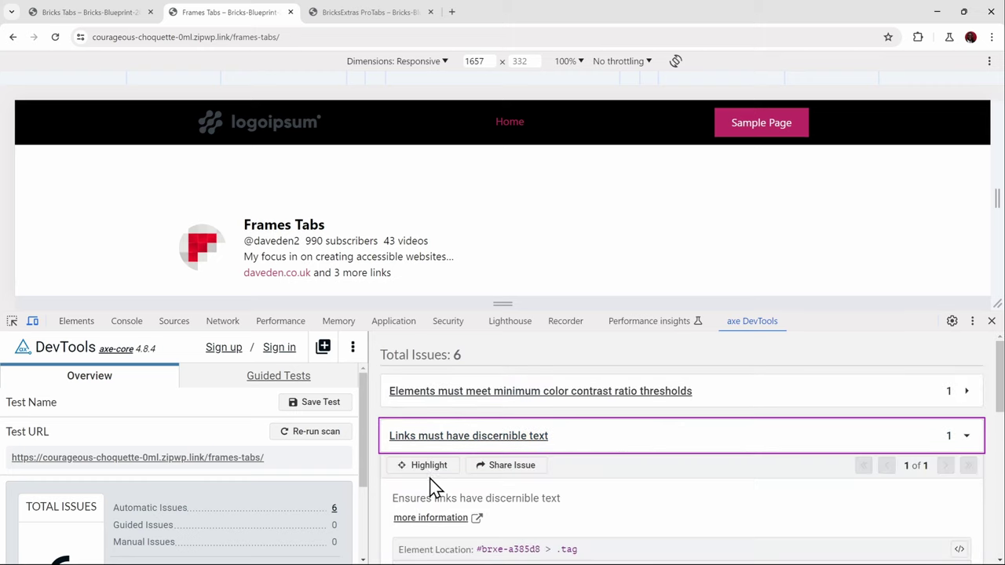
click(429, 465)
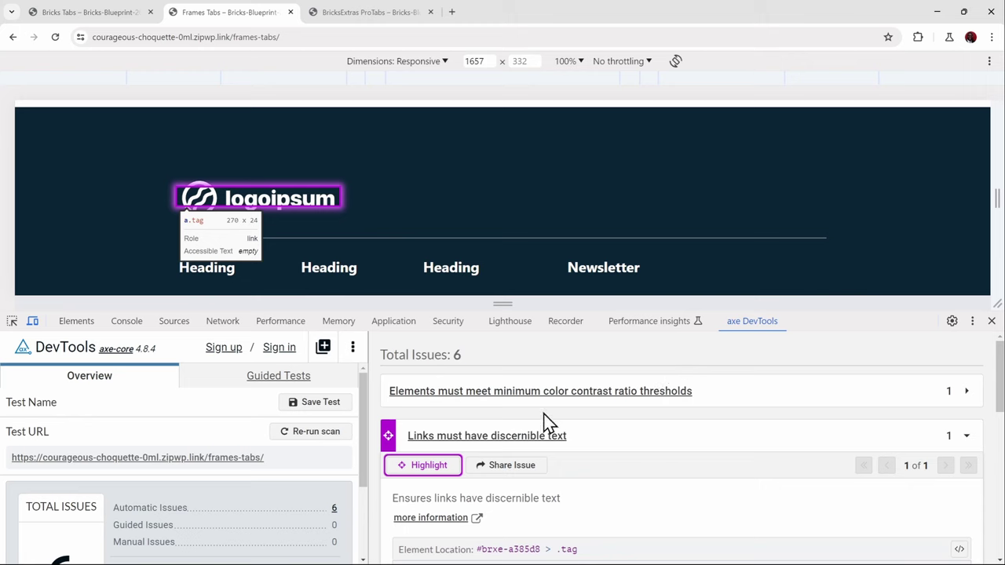
Collapse the link-text issue, expand the issue about direct children of <ul> and <ol>, and highlight its affected element.
click(723, 389)
click(683, 411)
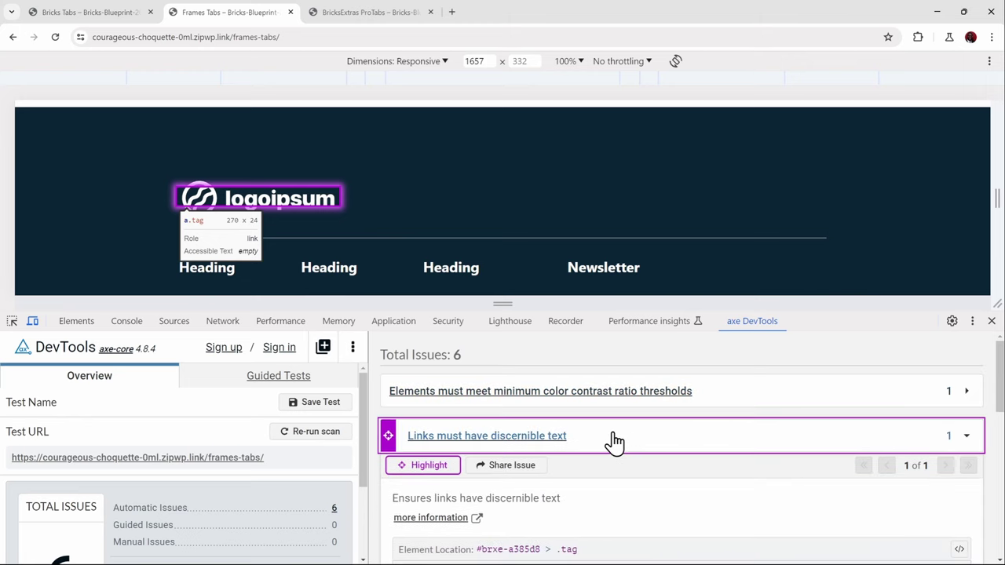
click(610, 440)
scroll(480, 448, down, 1)
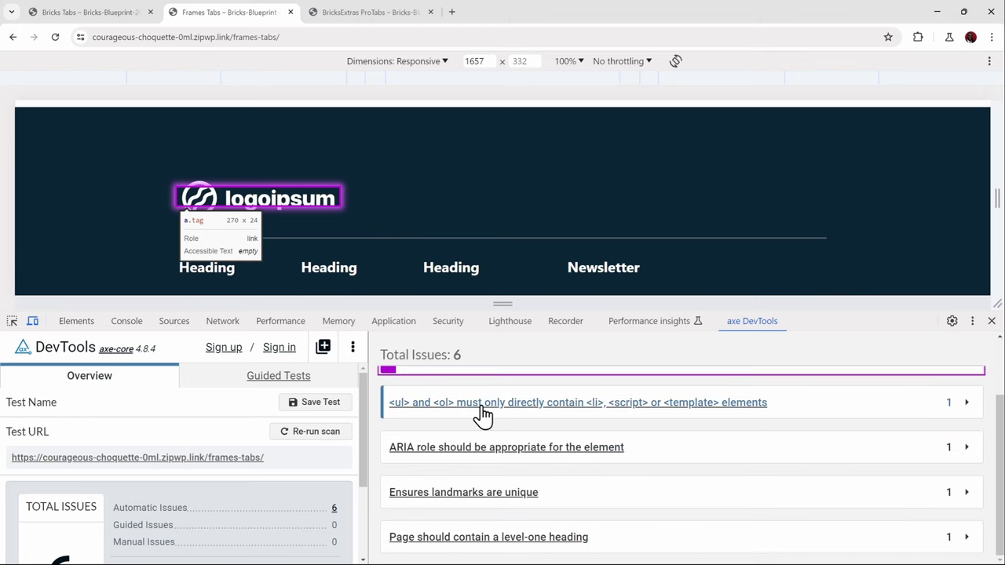
click(478, 415)
click(432, 434)
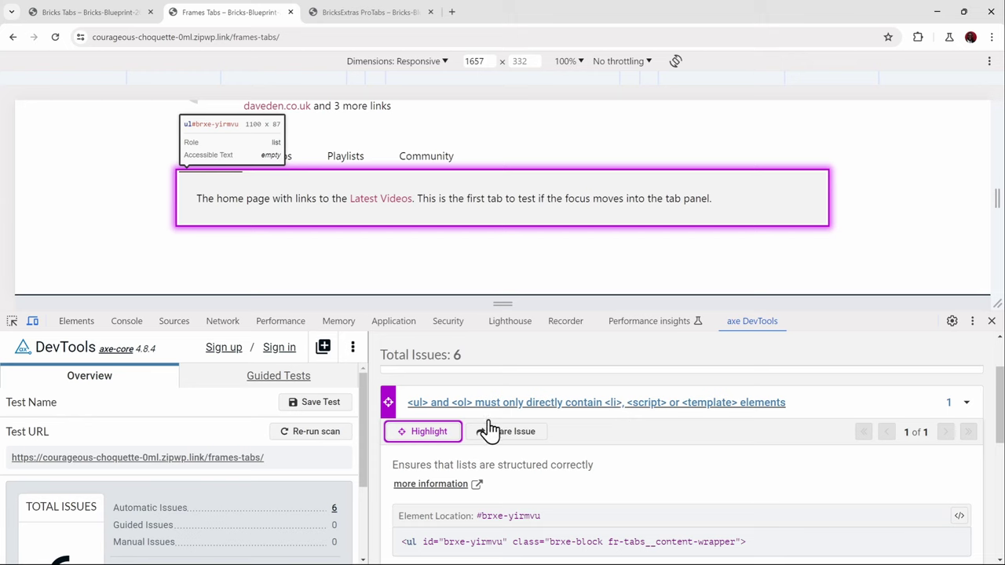
Read the list-structure issue's fix guidance and related node, check the remaining issues, and close DevTools.
scroll(581, 443, down, 2)
scroll(581, 444, down, 2)
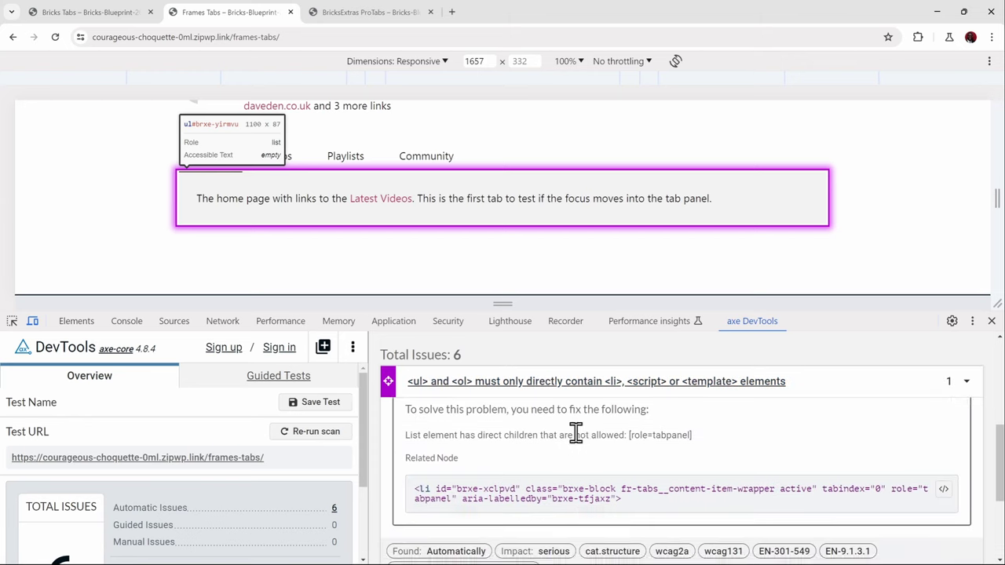
scroll(581, 444, up, 2)
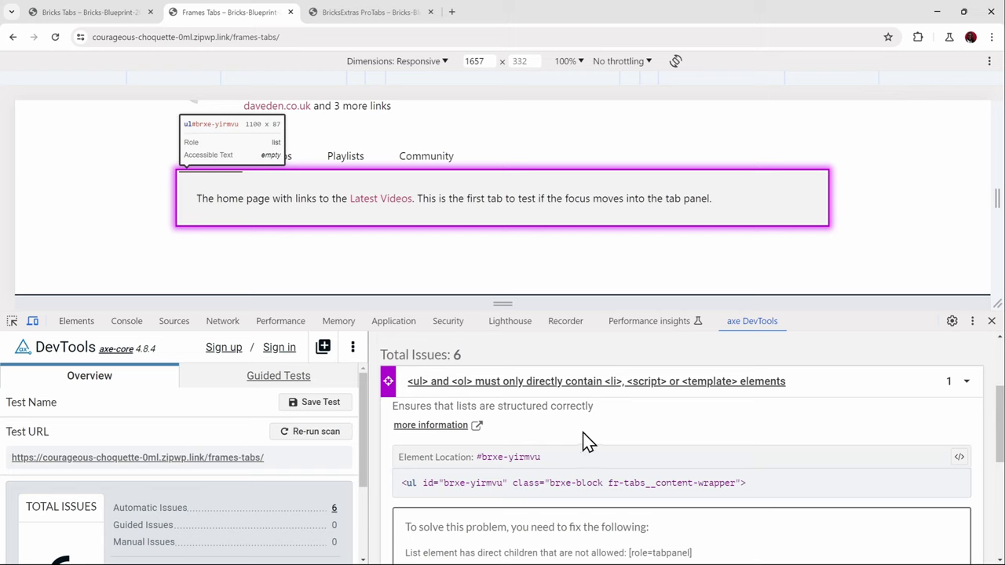
scroll(585, 438, down, 1)
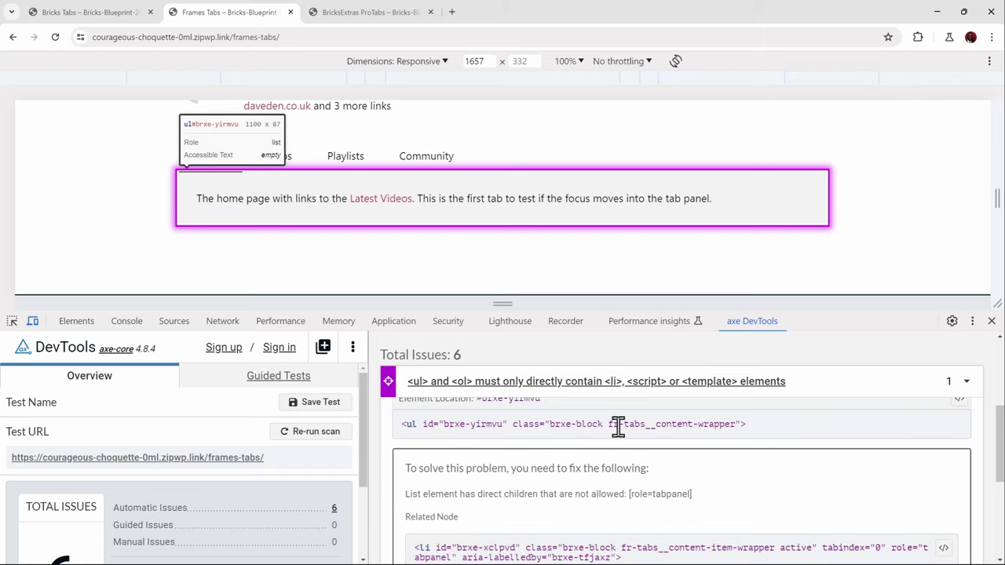
scroll(652, 436, down, 5)
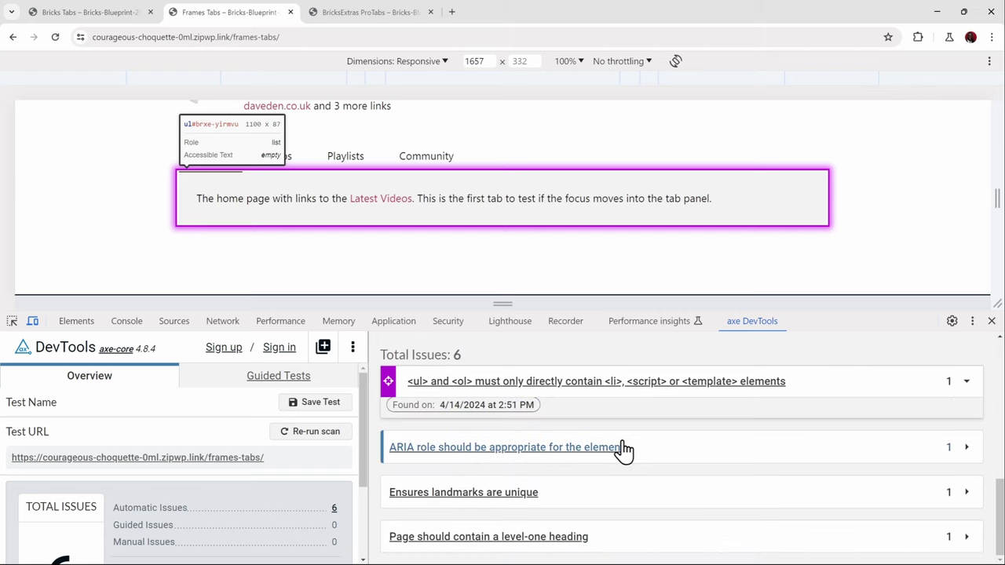
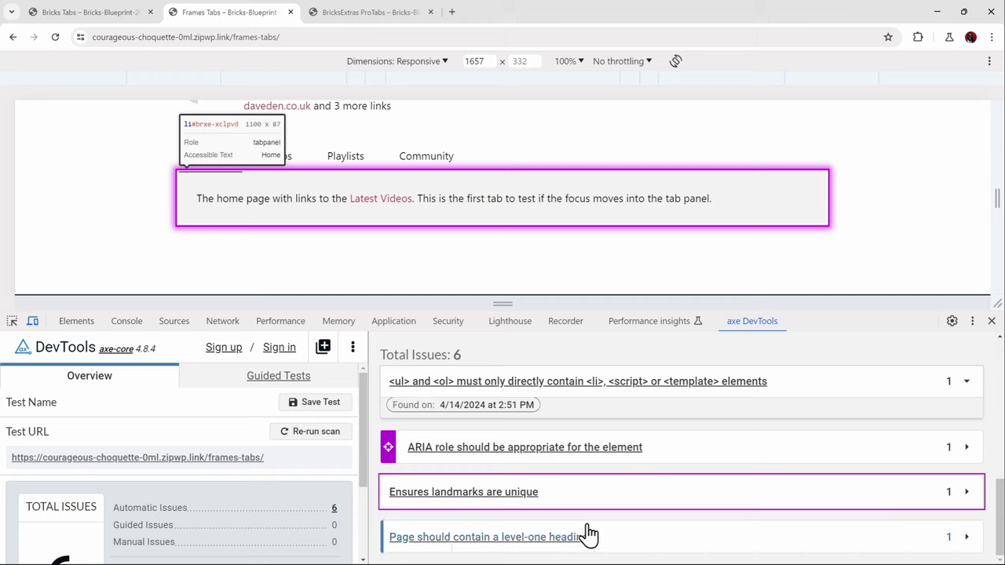
scroll(624, 503, up, 2)
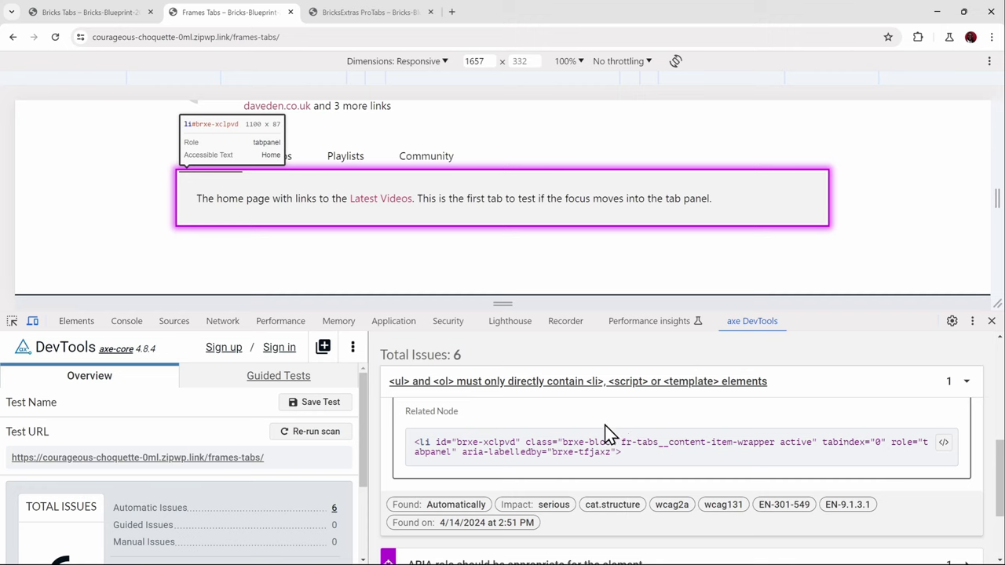
click(992, 321)
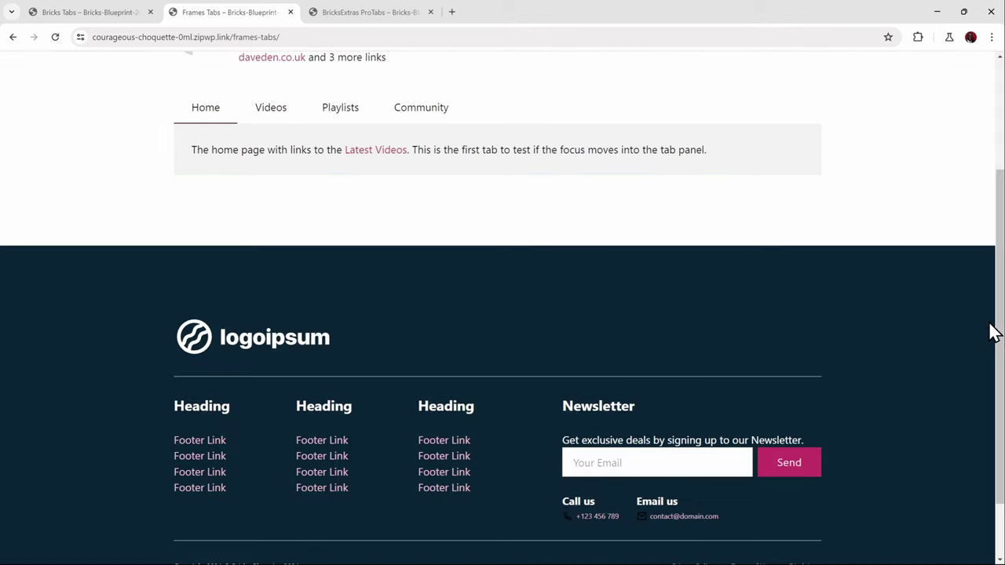
scroll(571, 310, up, 3)
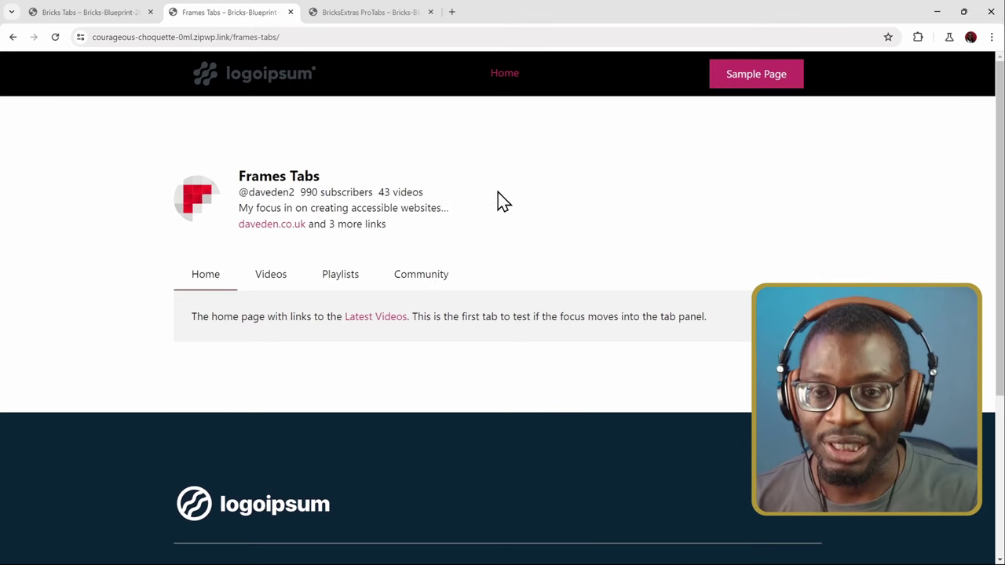
With the Videos tab selected, test keyboard focus moving from the tab set to the profile's website link and back.
key(Tab)
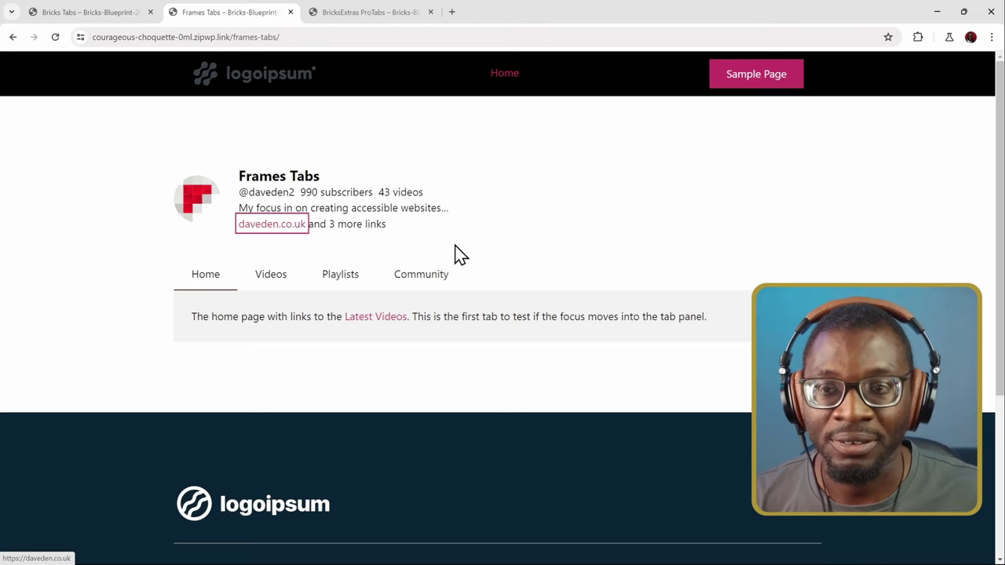
click(288, 286)
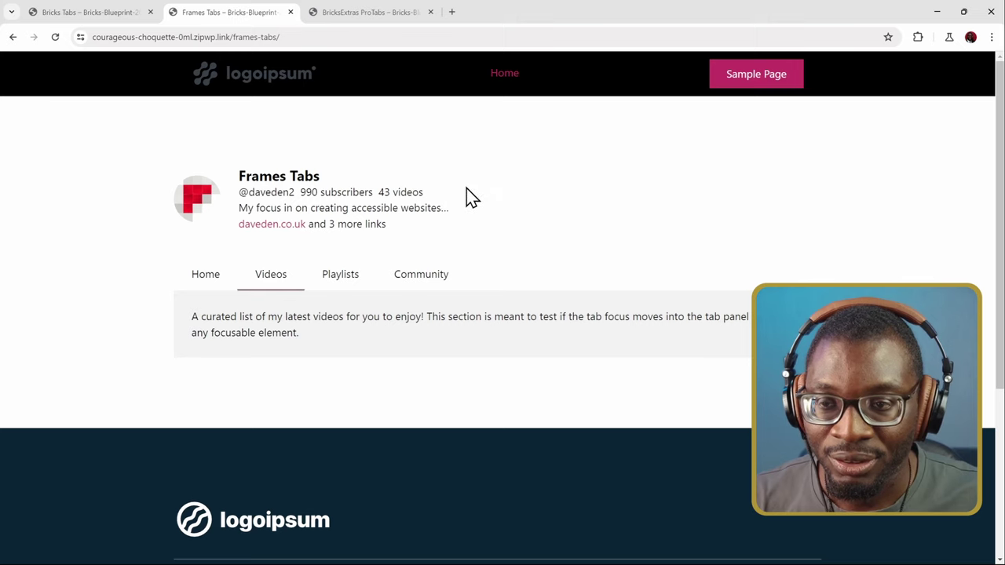
key(shift+Tab)
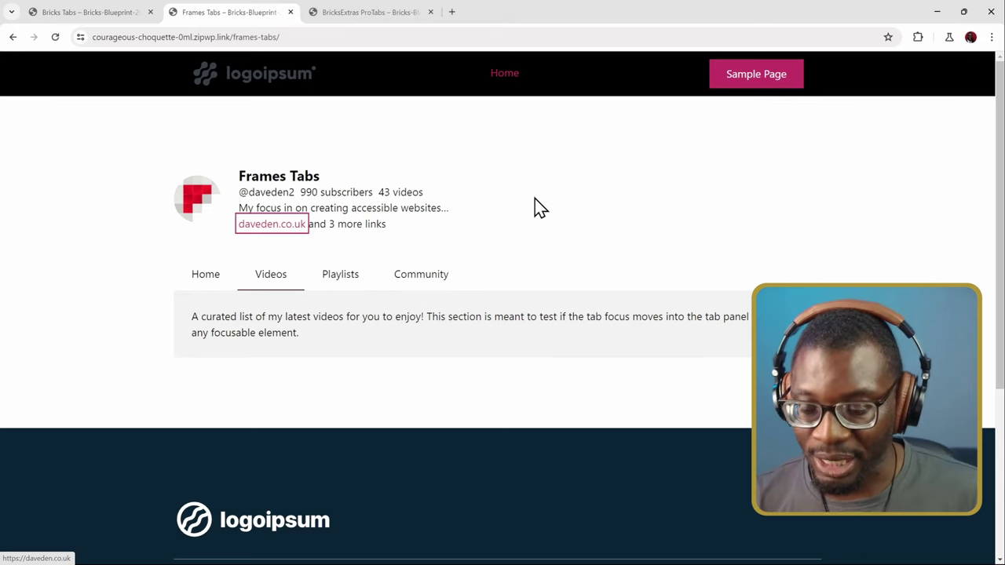
key(Tab)
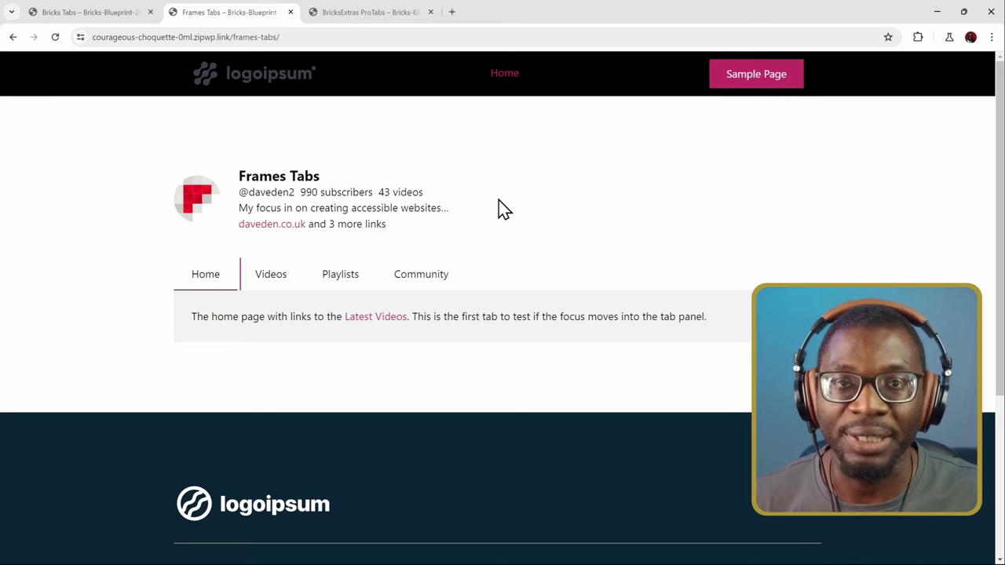
Inspect the Home tab's parent <li> element and its ARIA attributes in DevTools, and close DevTools.
right_click(218, 279)
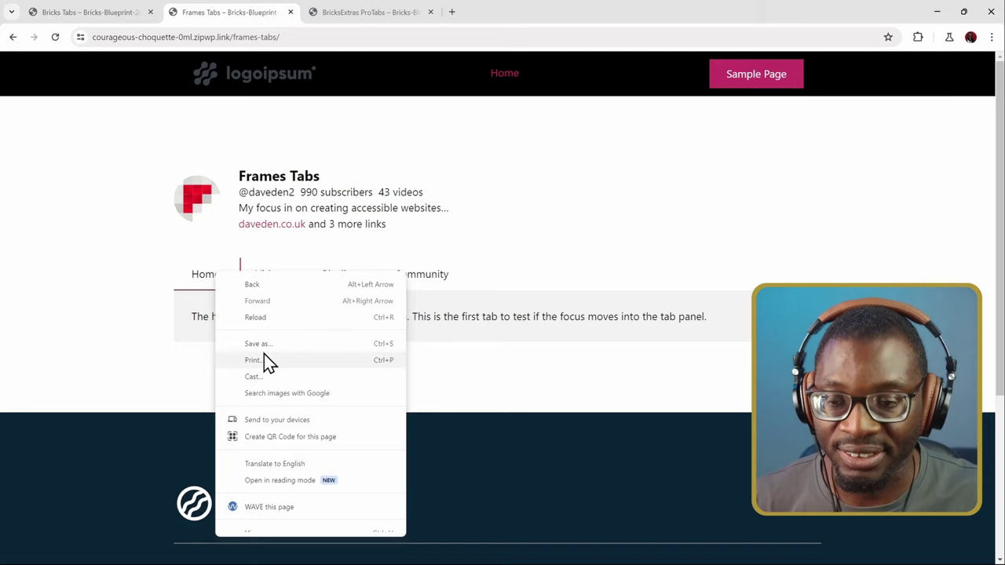
scroll(310, 484, down, 1)
click(280, 528)
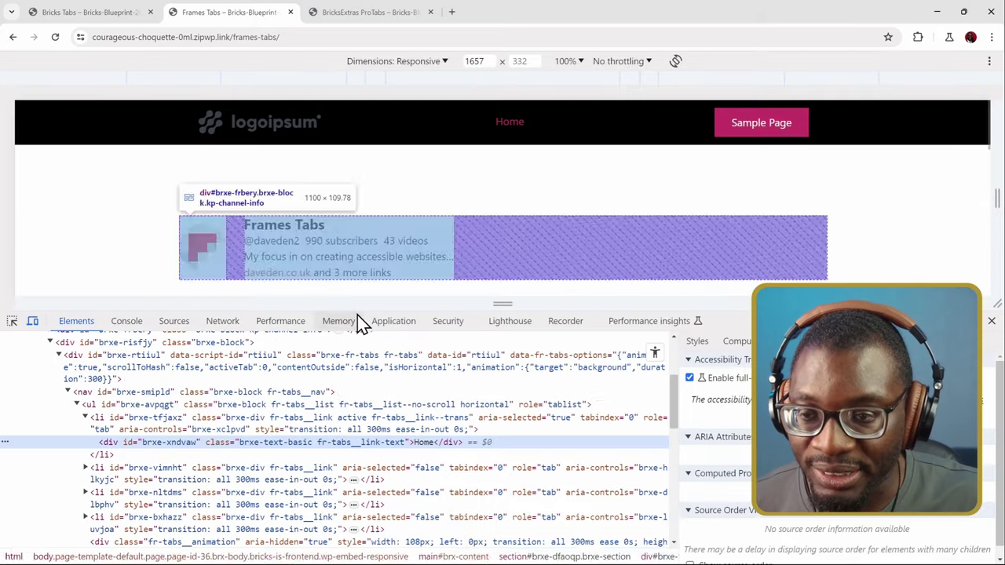
click(119, 420)
click(86, 418)
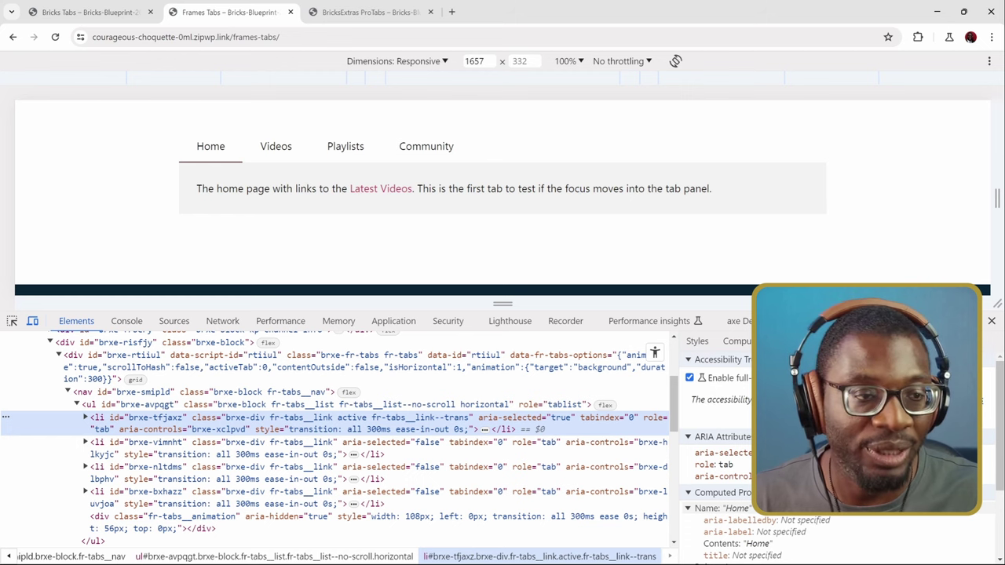
click(991, 324)
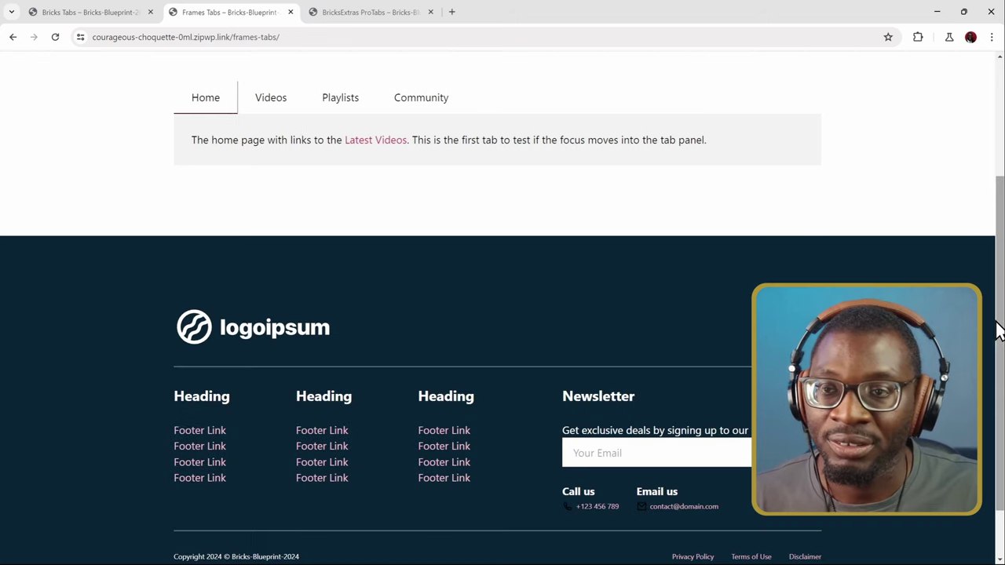
Test forward keyboard navigation through the Frames tabs from Home through Videos and Playlists to Community.
scroll(644, 239, up, 2)
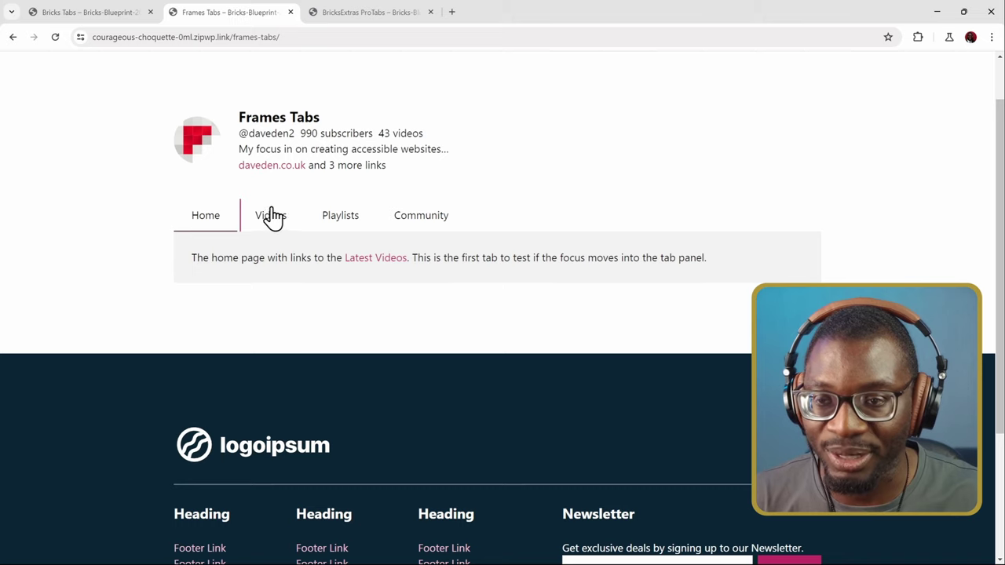
key(Right)
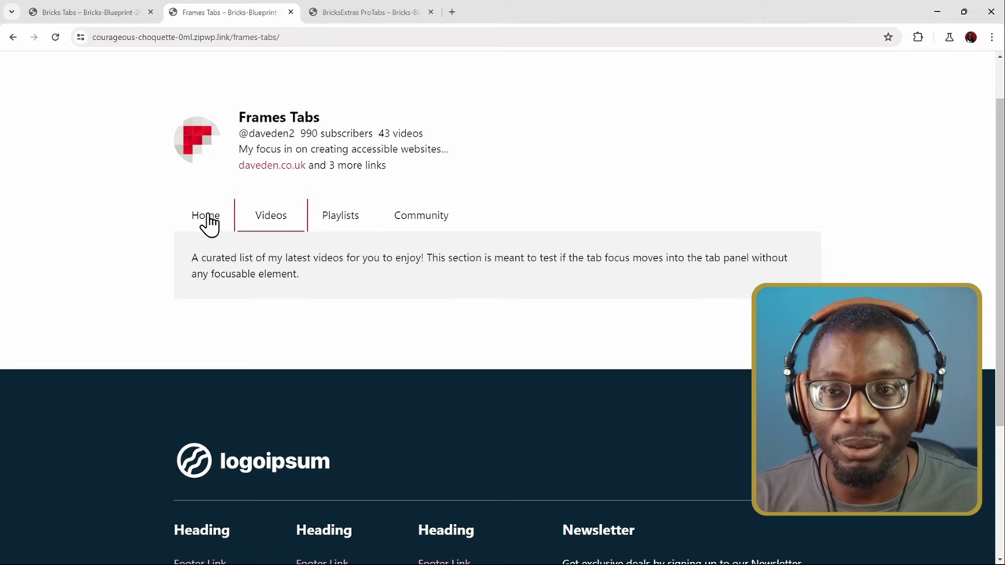
key(Right)
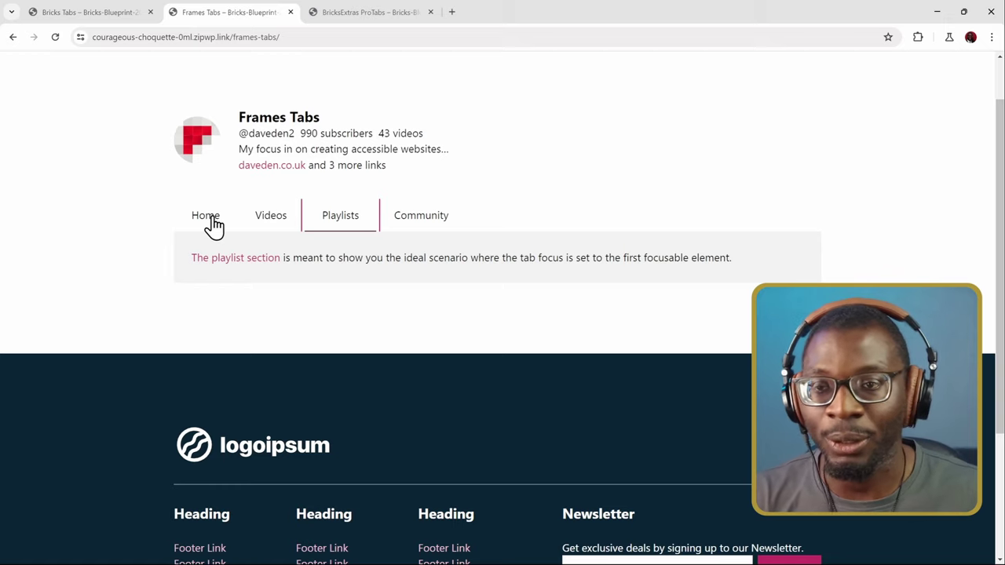
key(Right)
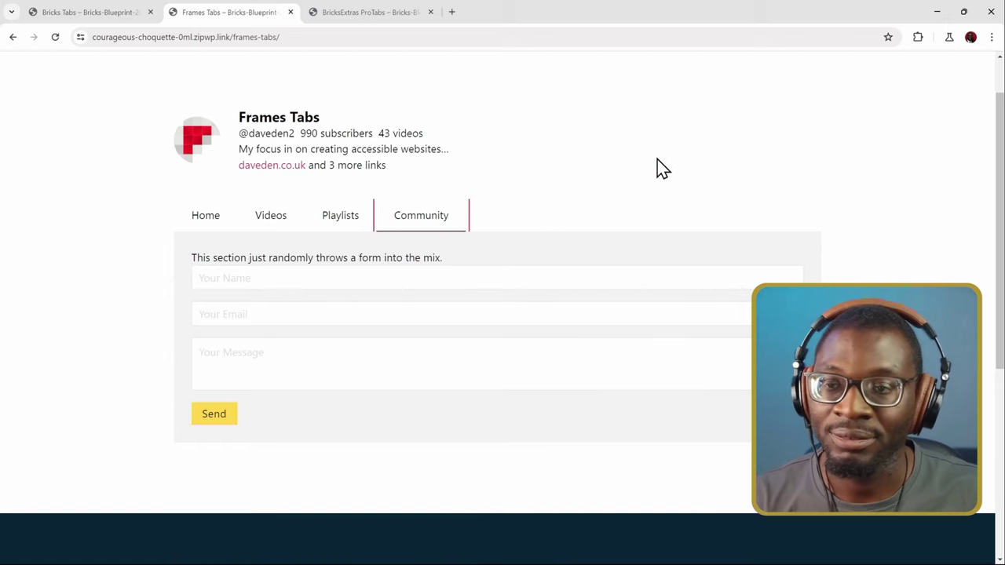
scroll(654, 171, down, 1)
scroll(654, 173, up, 2)
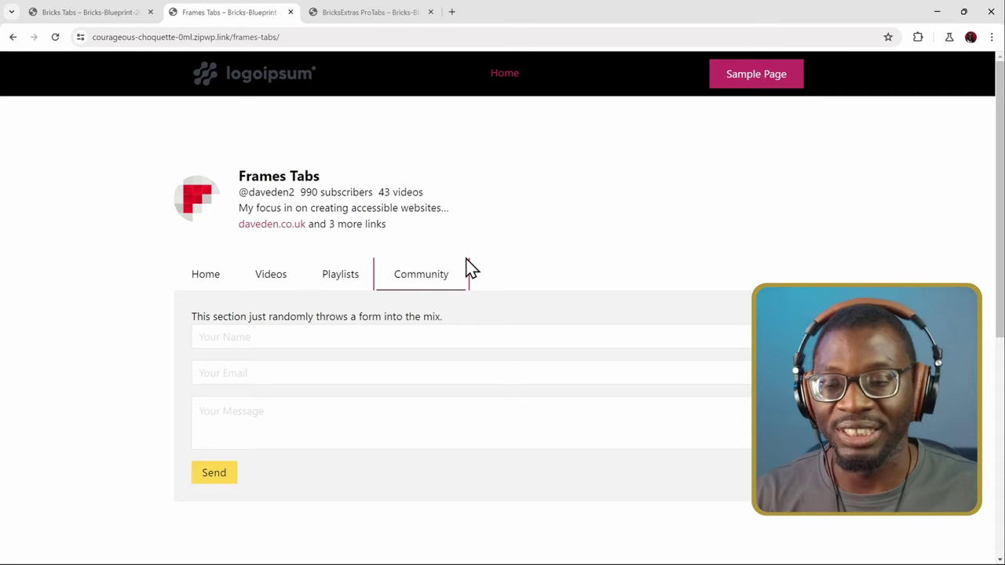
Move focus out of the Community tab and back, and test backward keyboard navigation to Home.
key(Tab)
key(shift+Tab)
key(Left)
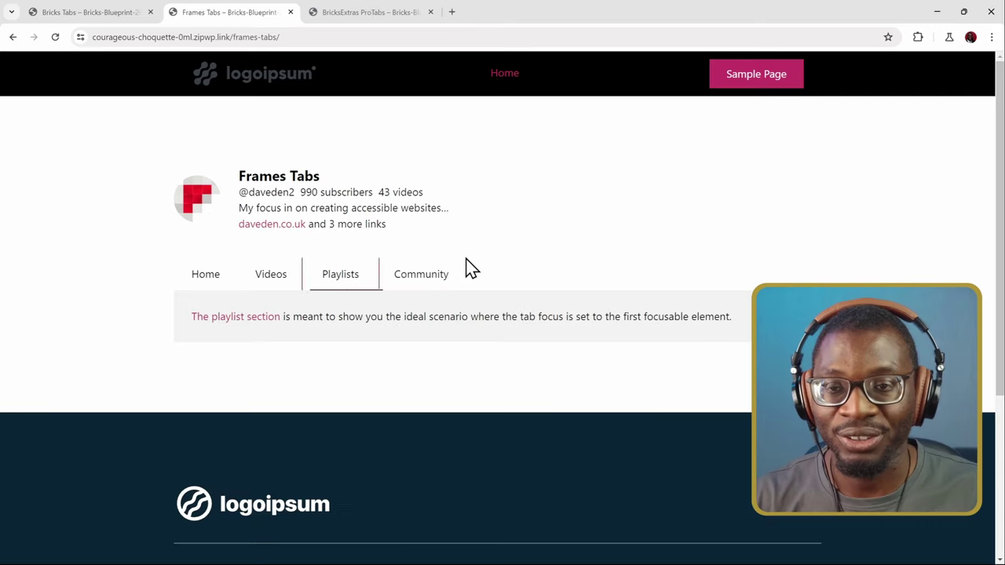
key(Left)
key(Left)
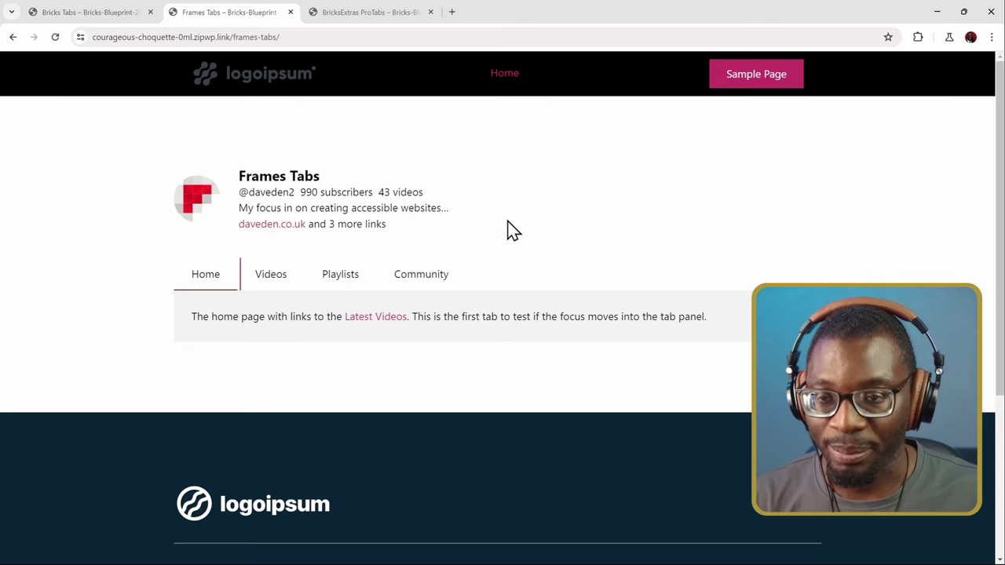
Navigate by keyboard from Home to the Community tab and move focus into its tab panel.
key(Right)
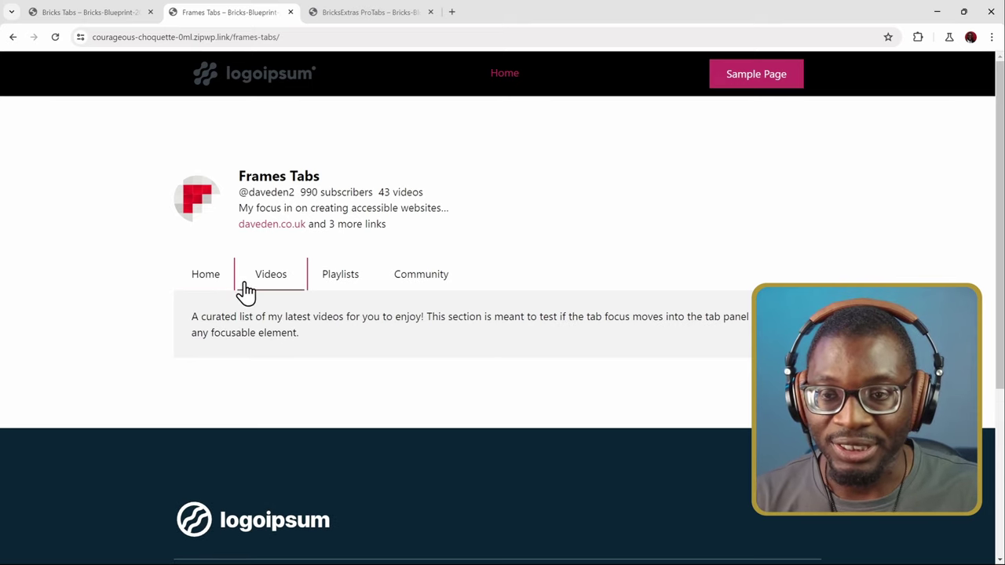
key(Right)
key(Right)
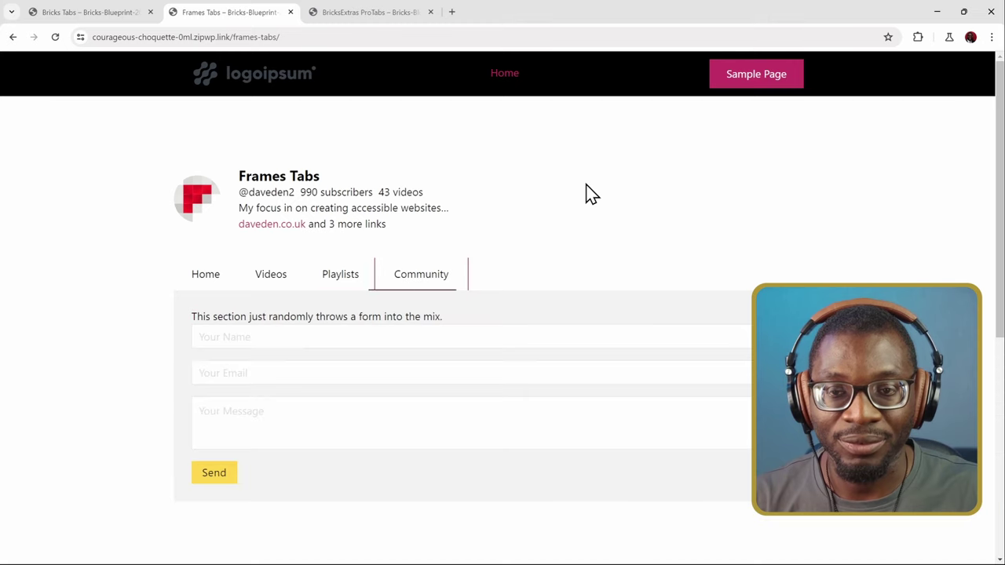
key(Tab)
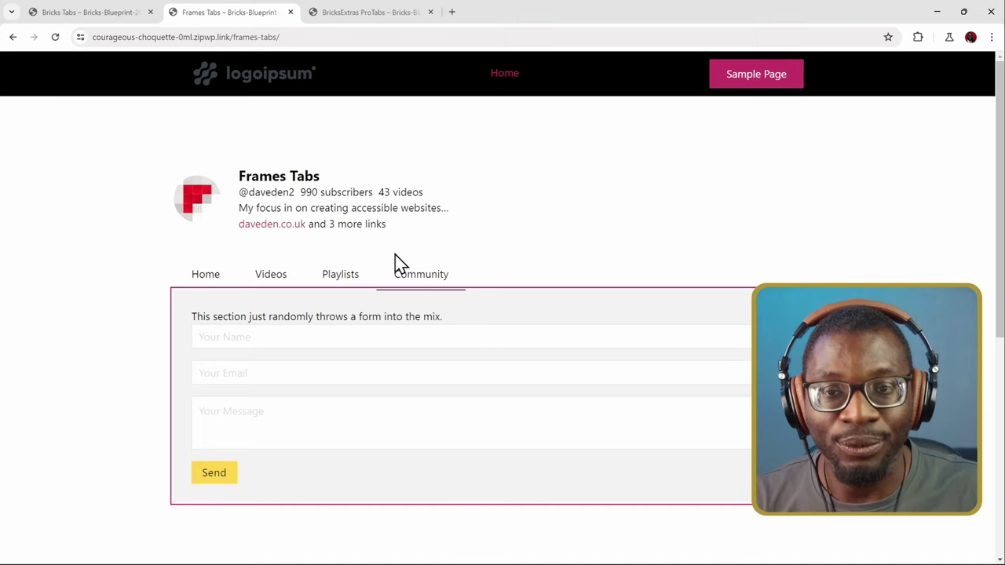
Select the Home tab, test keyboard focus entering the tab set, and cycle forward quickly to Community.
click(205, 273)
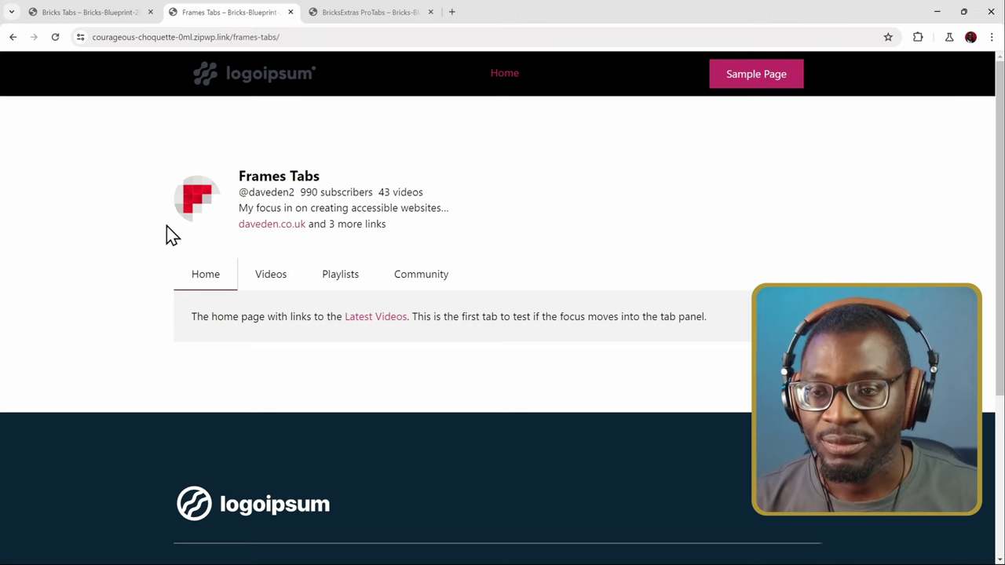
key(Tab)
key(Tab)
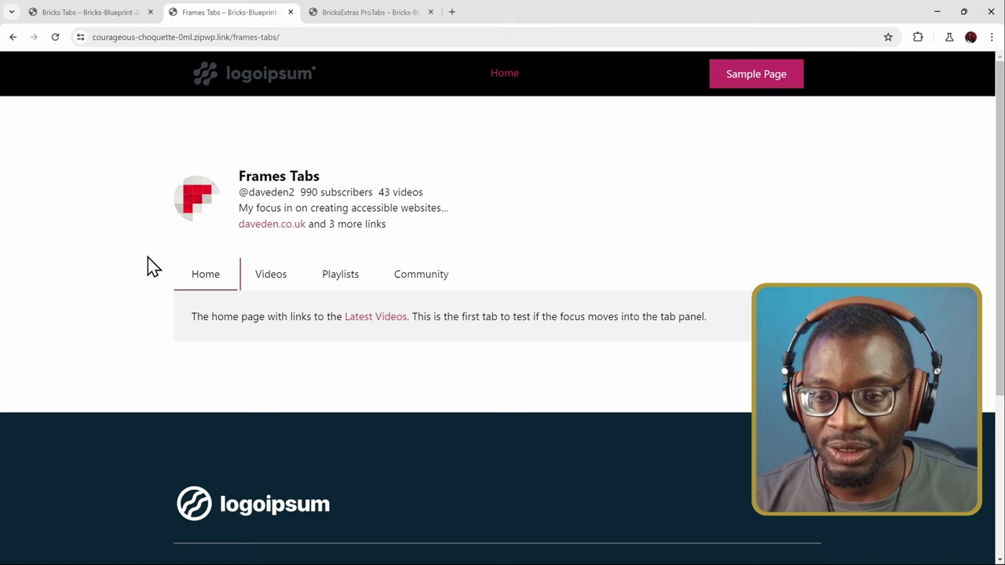
key(Right)
key(Right)
key(Right)
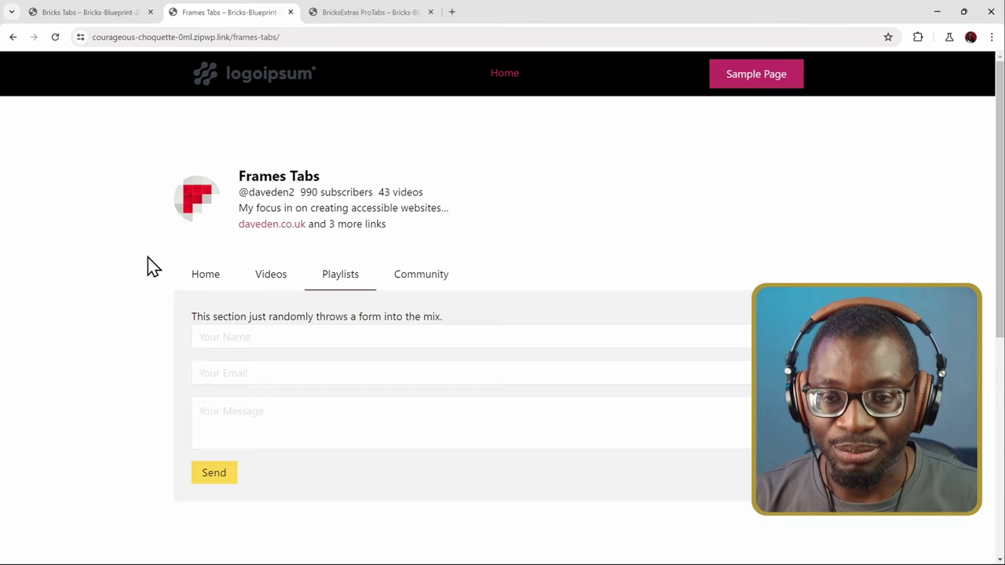
Move focus off Community and back, return by keyboard to Home, and switch once between Home and Videos.
key(Tab)
key(shift+Tab)
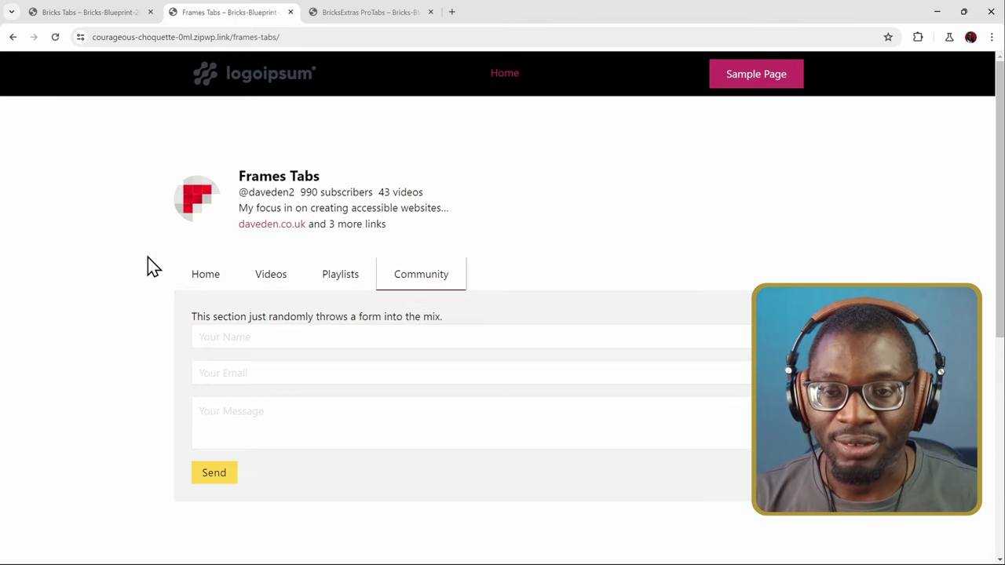
key(Left)
key(Left)
key(Left)
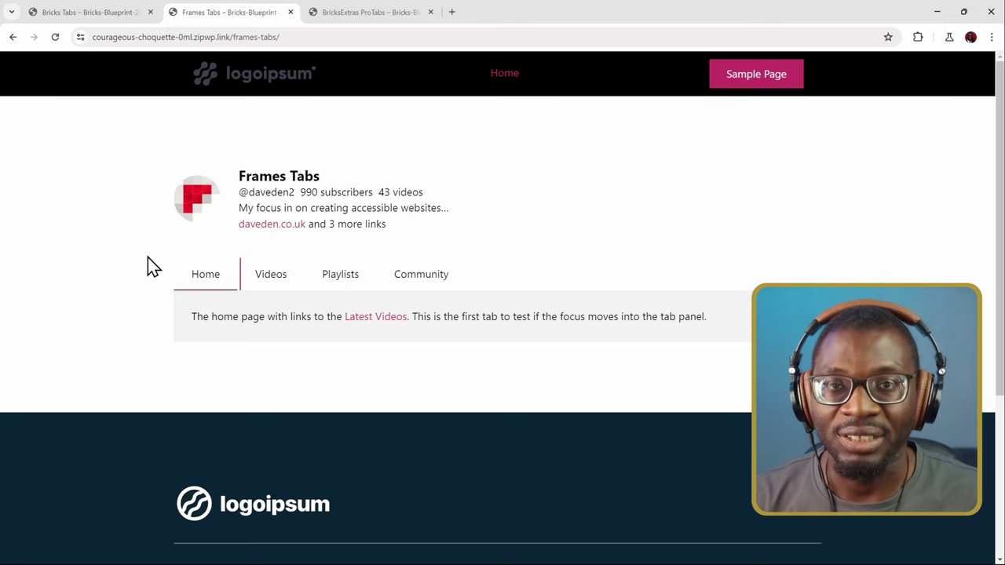
key(Right)
key(Left)
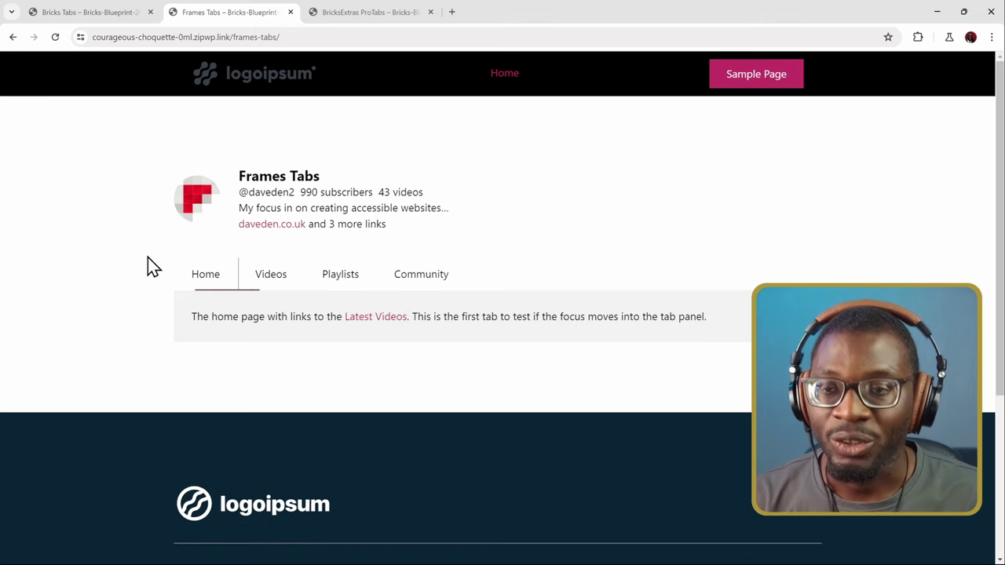
Cycle forward by keyboard through all the Frames tabs twice, wrapping from Community around to Home.
key(Right)
key(Right)
key(Right)
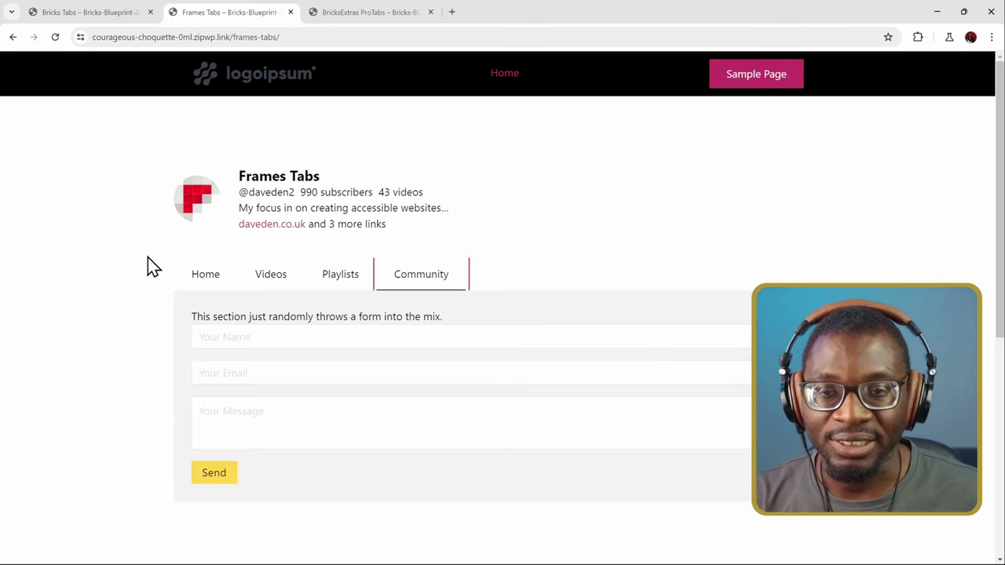
key(Right)
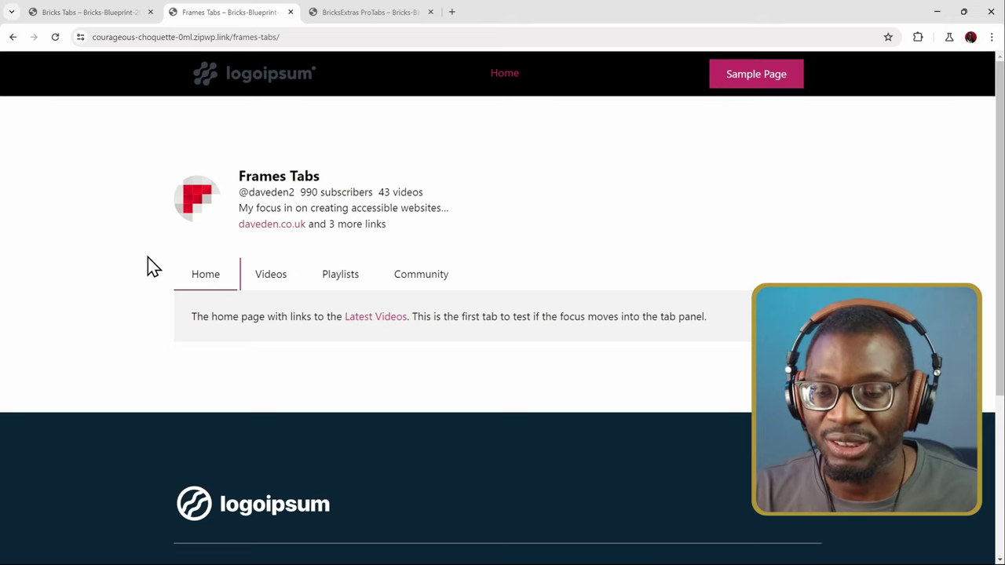
key(Right)
key(Right)
key(Right)
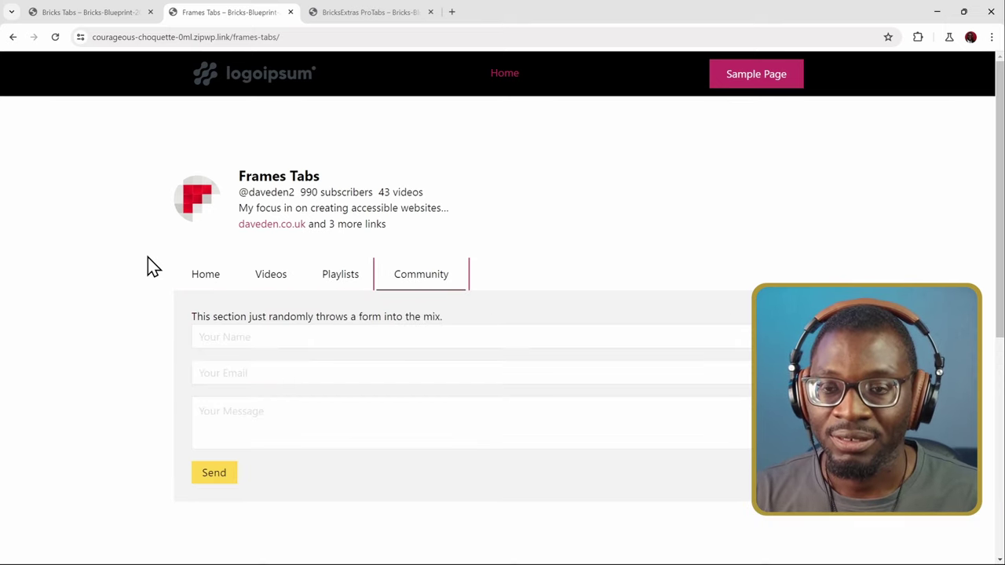
key(Right)
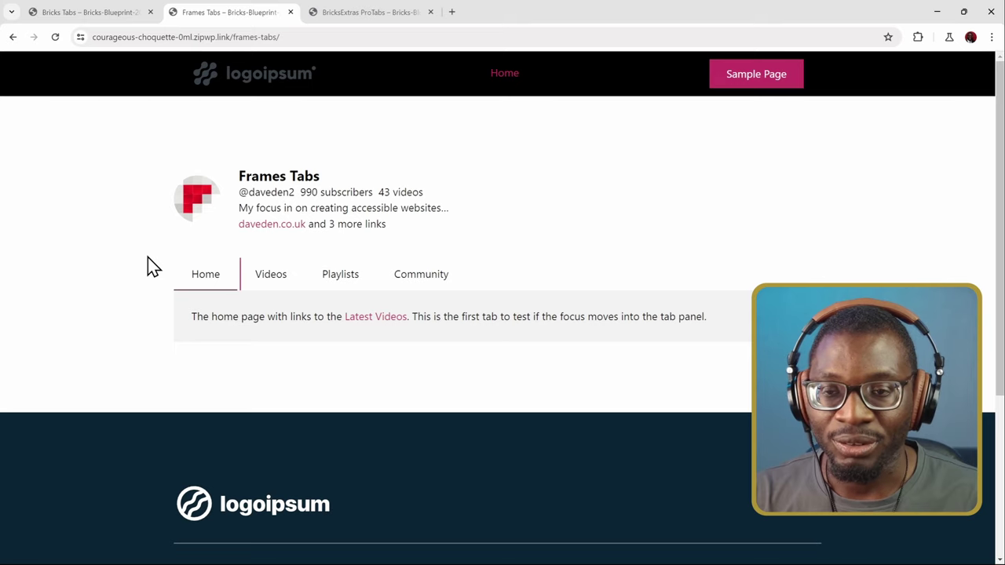
Cycle backward by keyboard through a full round of the Frames tabs from Home, and continue back to Playlists.
key(Left)
key(Left)
key(Left)
key(Left)
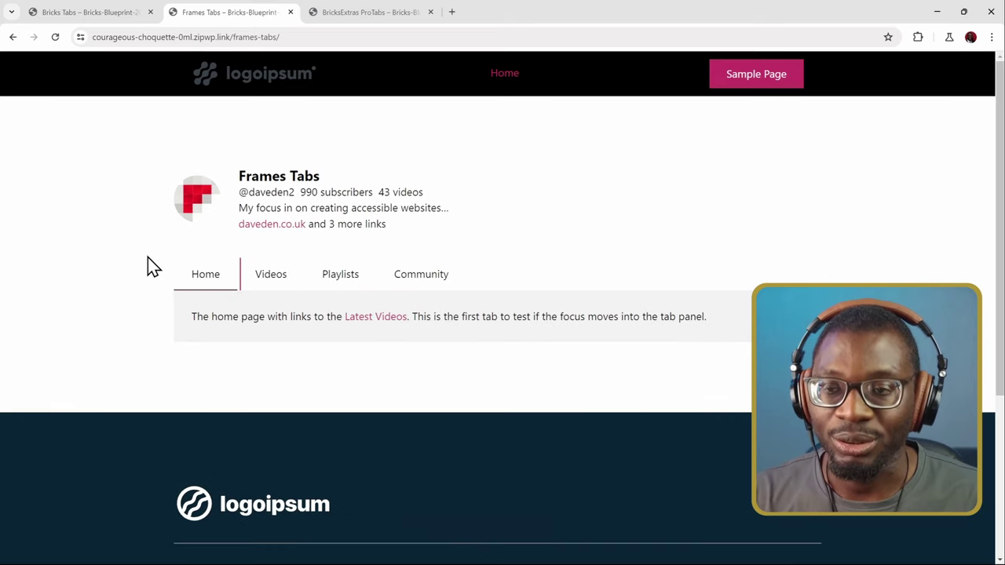
key(Left)
key(Left)
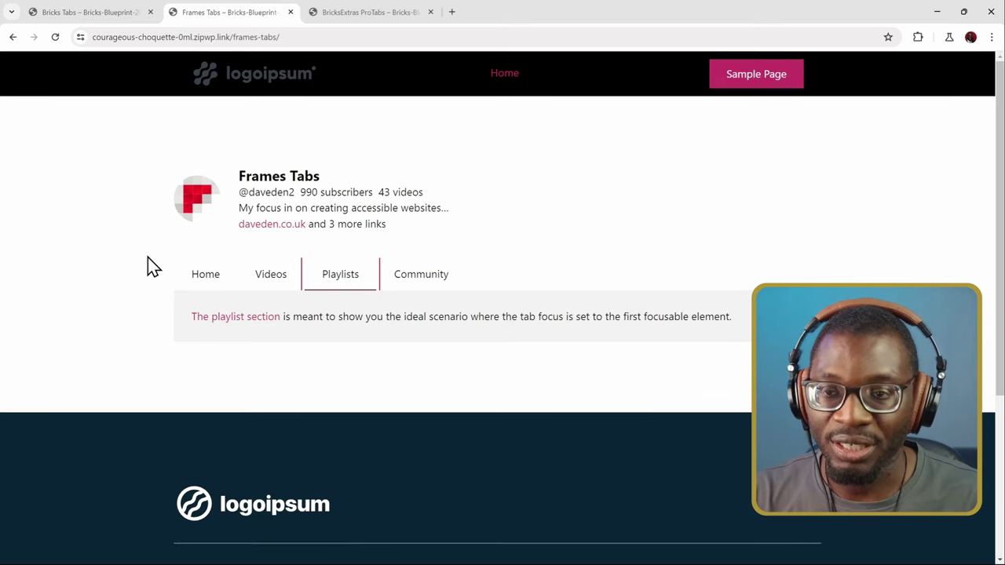
scroll(152, 267, down, 3)
scroll(152, 267, up, 3)
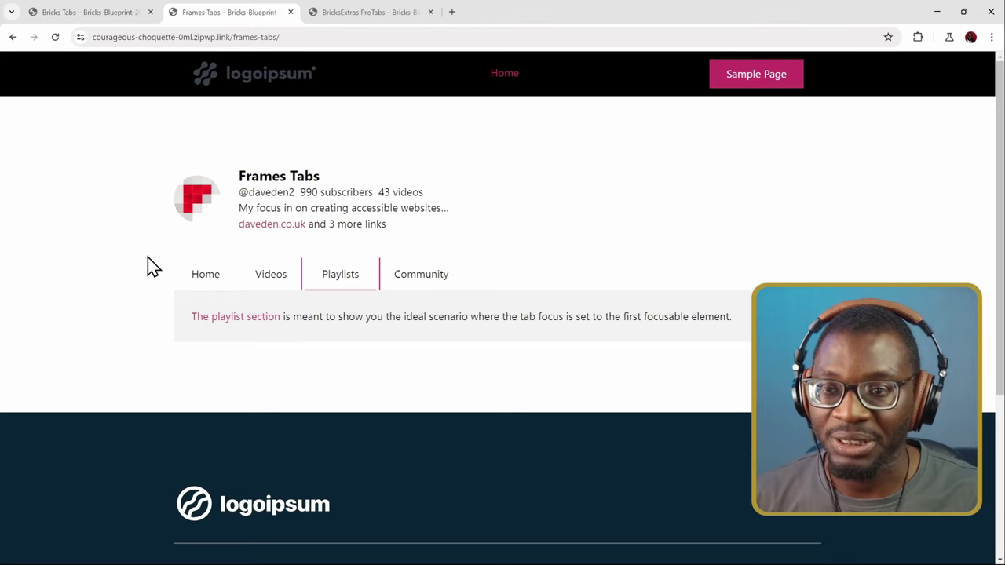
Move keyboard focus from the Playlists tab to the link in its panel and back, repeating the test three times.
key(Tab)
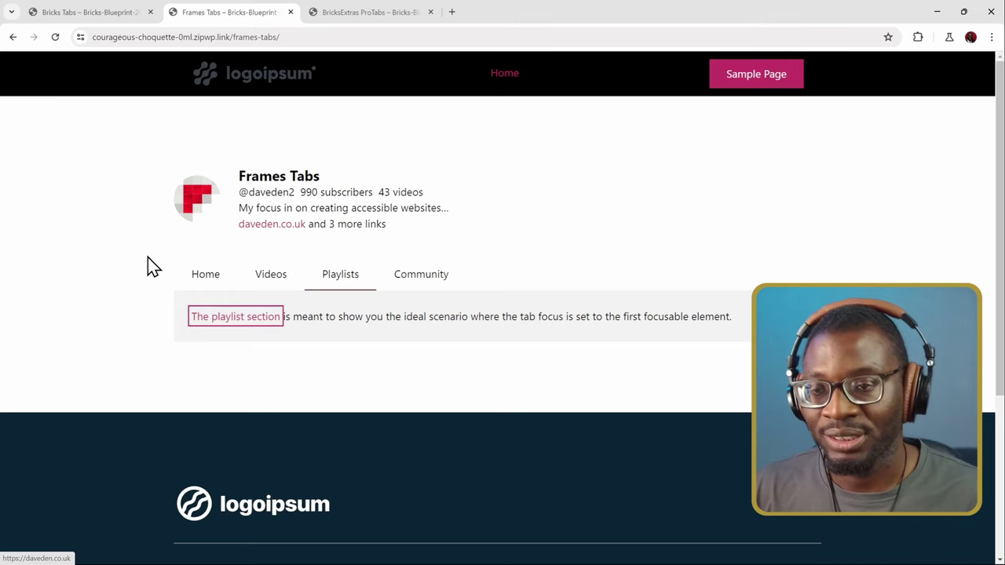
key(shift+Tab)
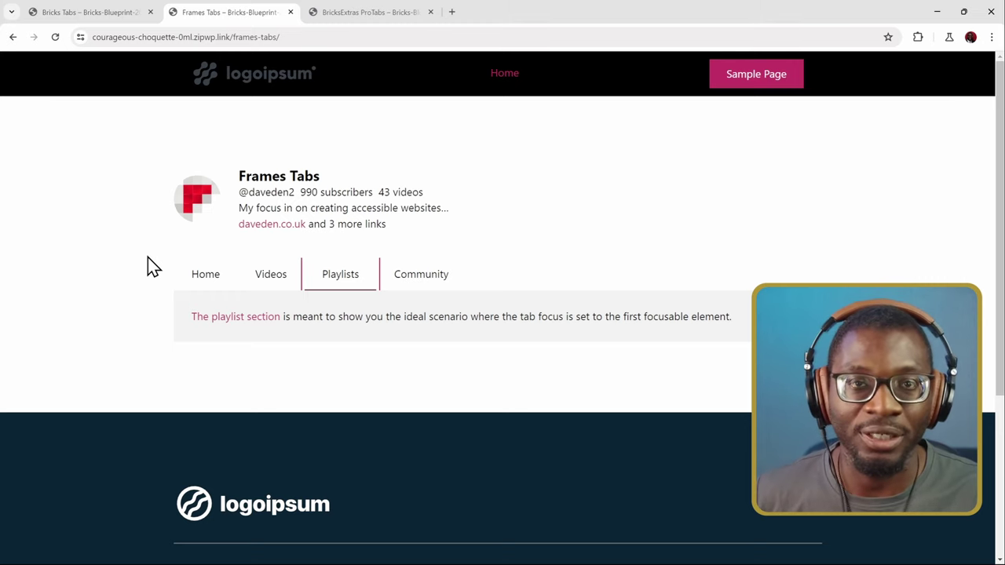
key(Tab)
key(shift+Tab)
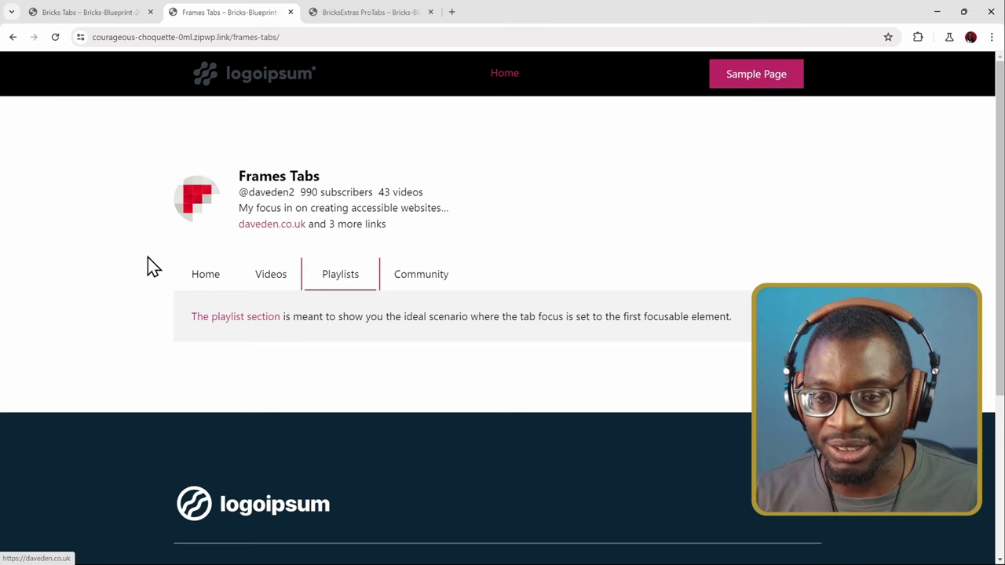
key(Tab)
key(shift+Tab)
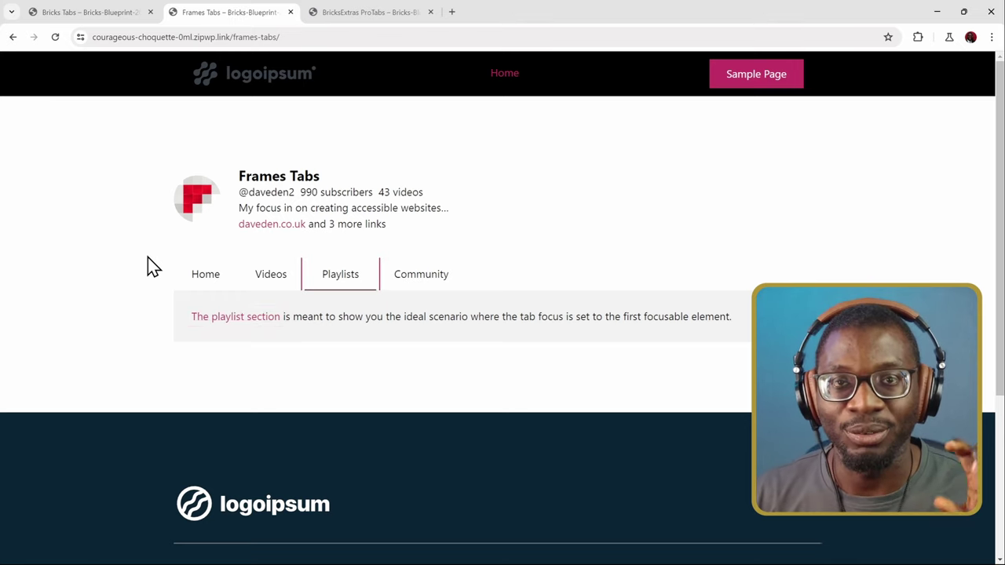
Jump by keyboard from Playlists to the first Frames tab, and advance to Videos.
key(Home)
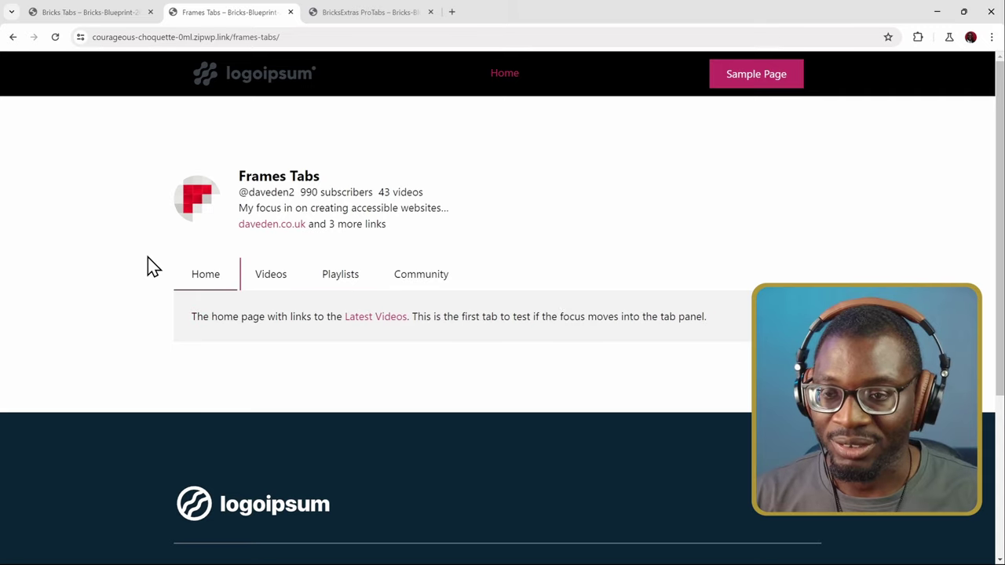
key(Right)
scroll(153, 267, down, 1)
scroll(153, 267, up, 1)
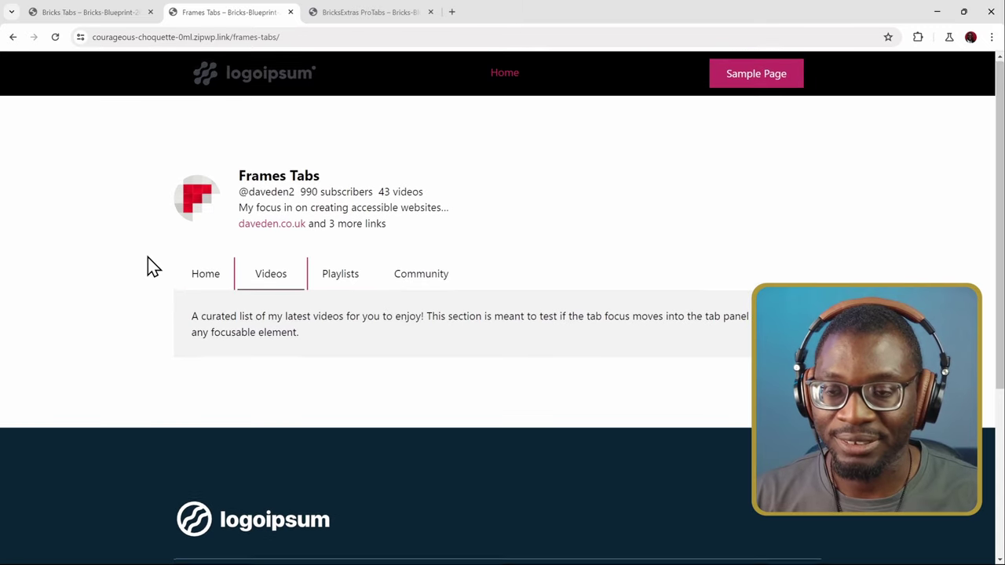
scroll(153, 267, down, 1)
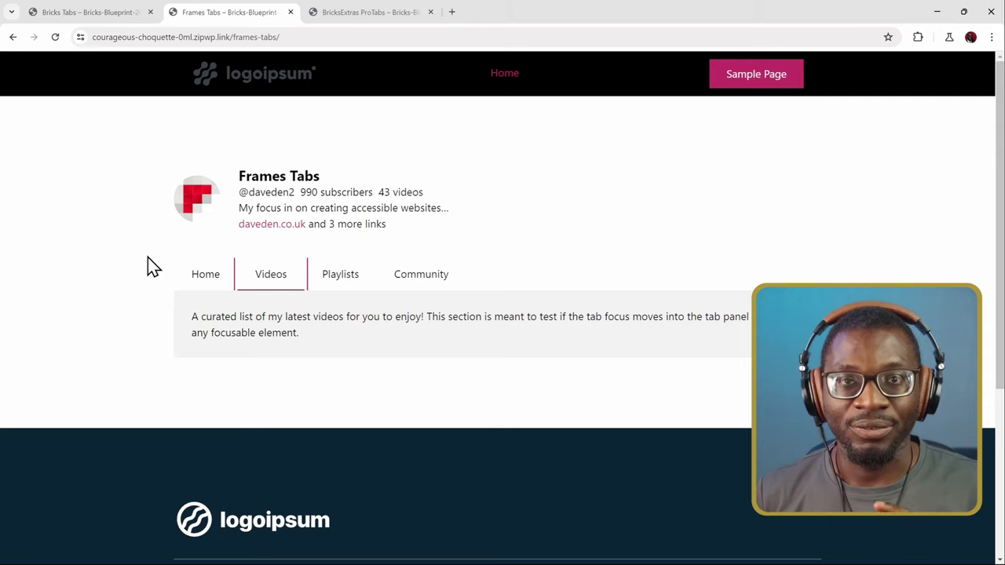
scroll(153, 267, down, 1)
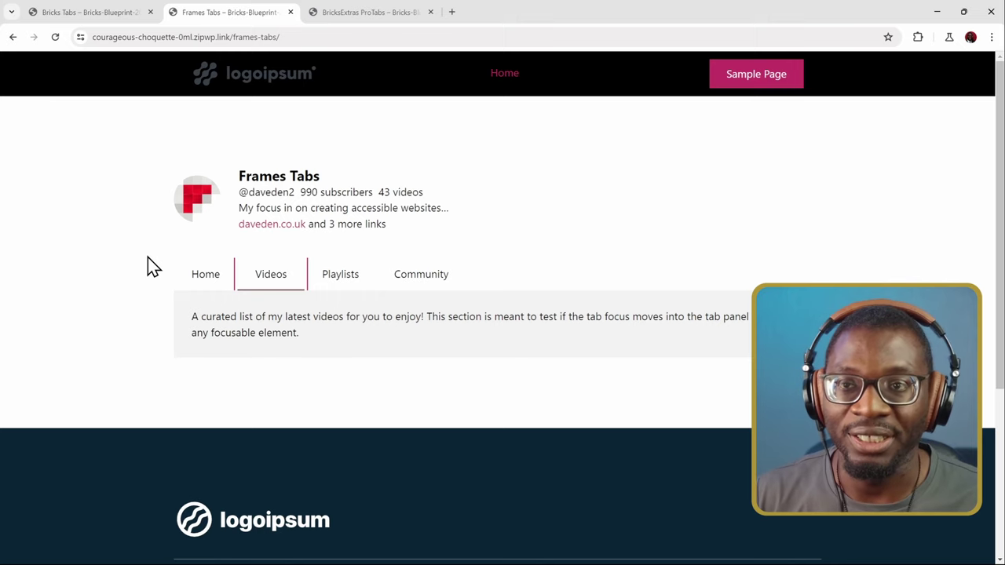
Switch to the BricksExtras ProTabs page, select the Videos tab, and test keyboard focus moving from the daveden.co.uk link into the tab set.
click(346, 14)
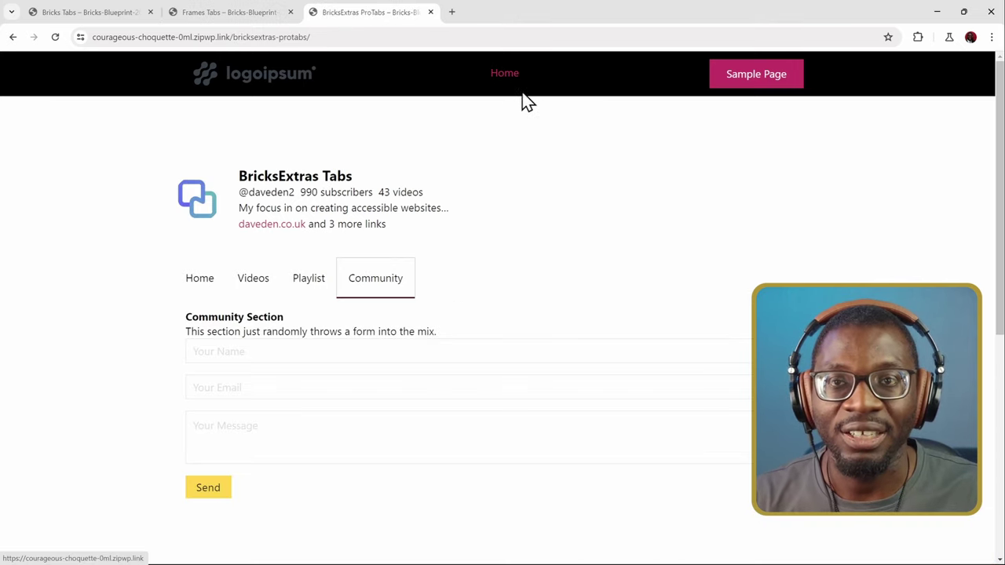
click(485, 216)
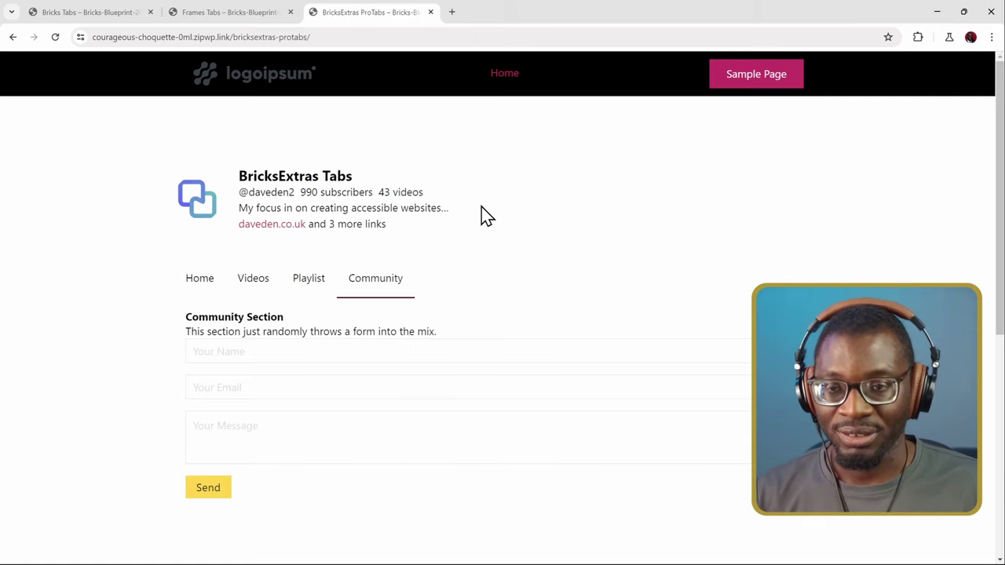
click(252, 290)
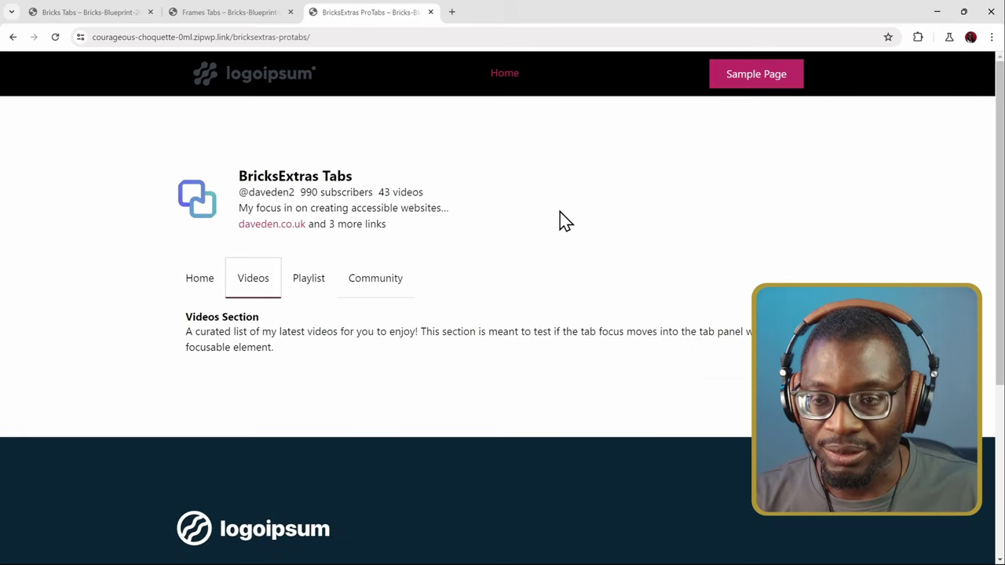
click(527, 134)
key(Tab)
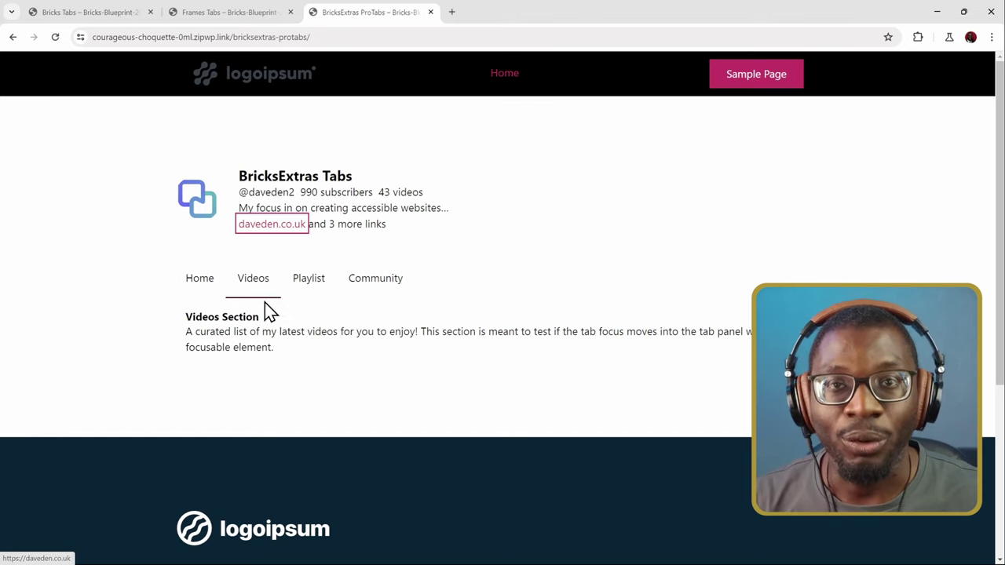
key(Tab)
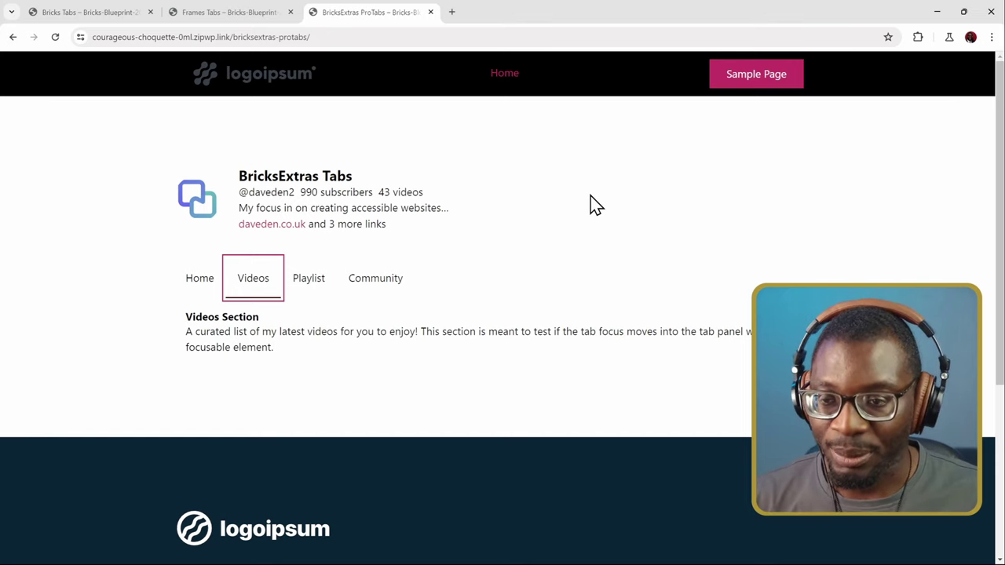
Refocus the Videos tab by keyboard, advance to Playlist, and move focus to its panel link and back.
click(595, 204)
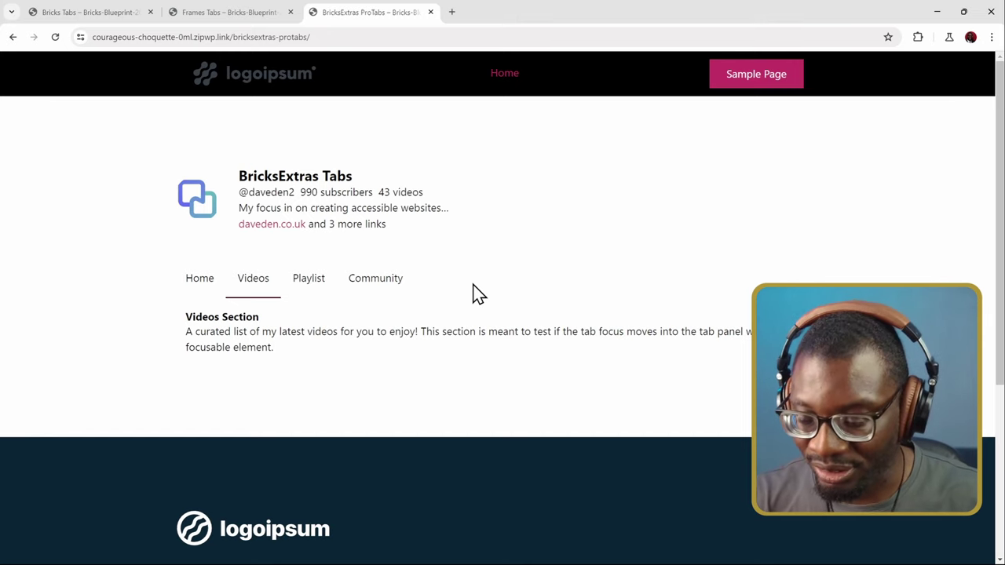
key(Tab)
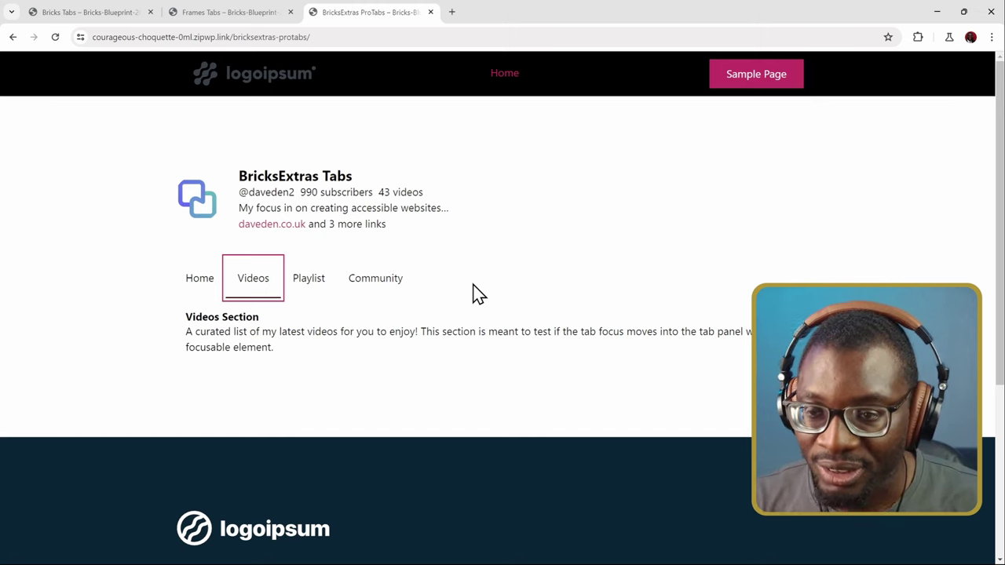
key(Right)
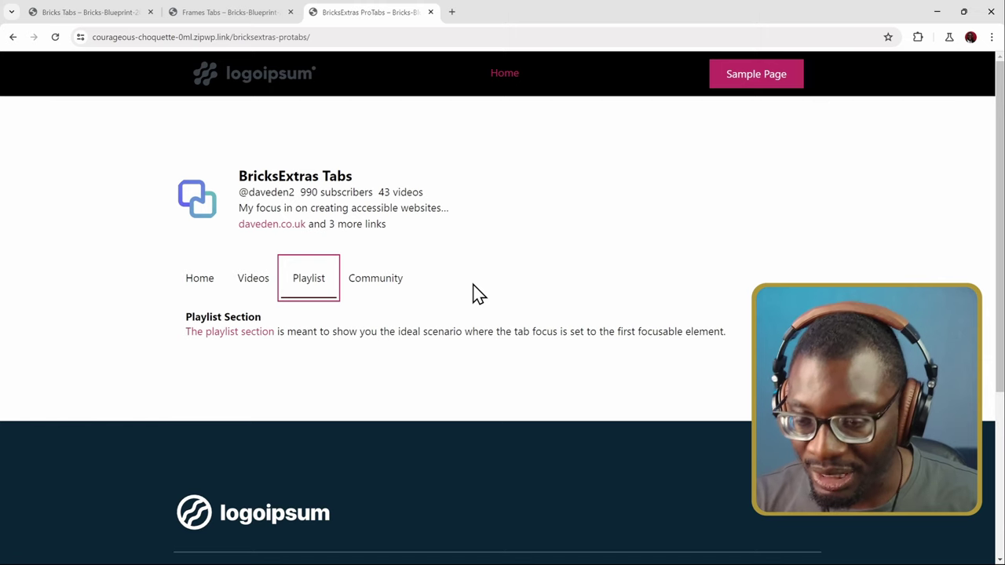
key(Tab)
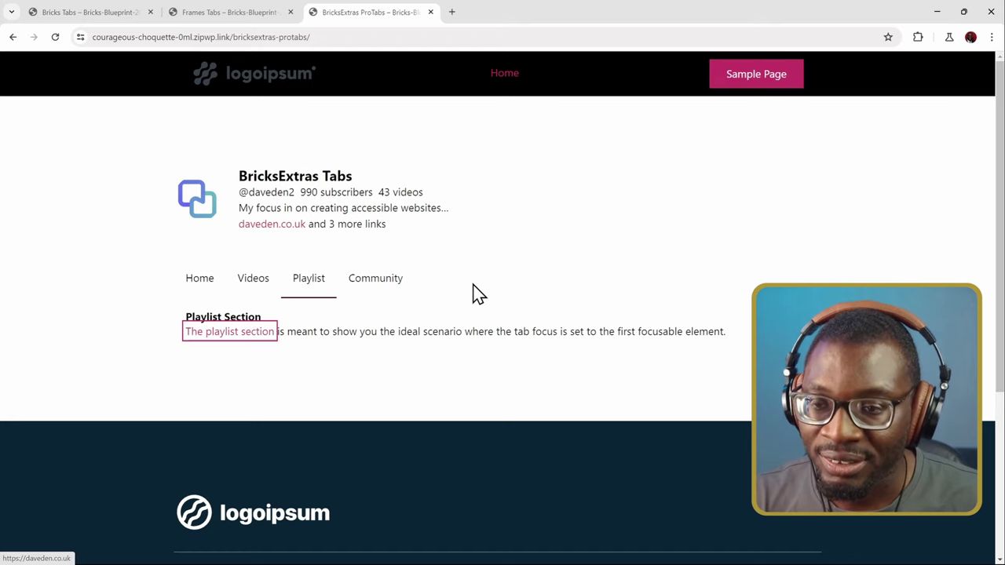
key(shift+Tab)
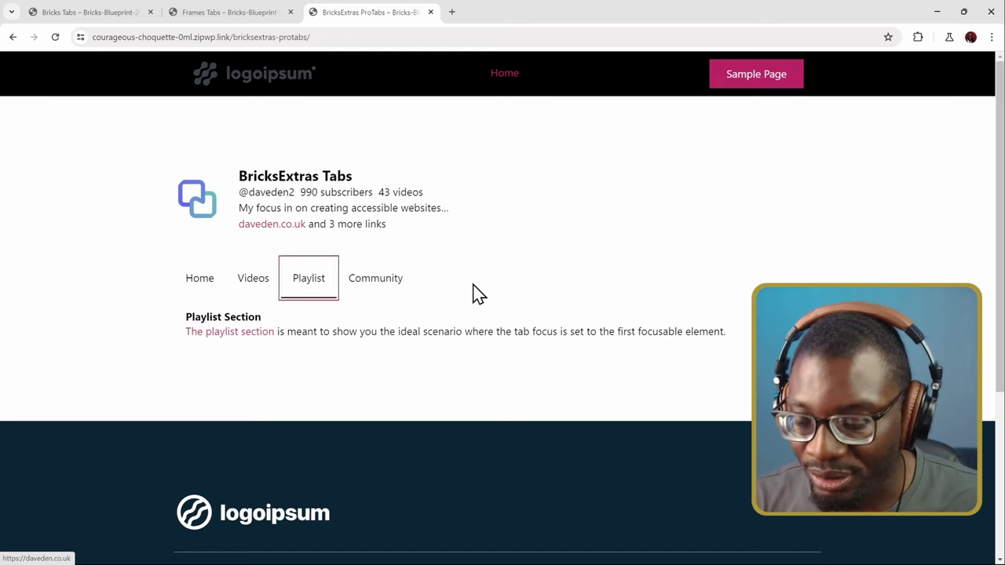
Go back by keyboard to the BricksExtras Home tab and test moving focus into its panel and back out.
key(Left)
key(Left)
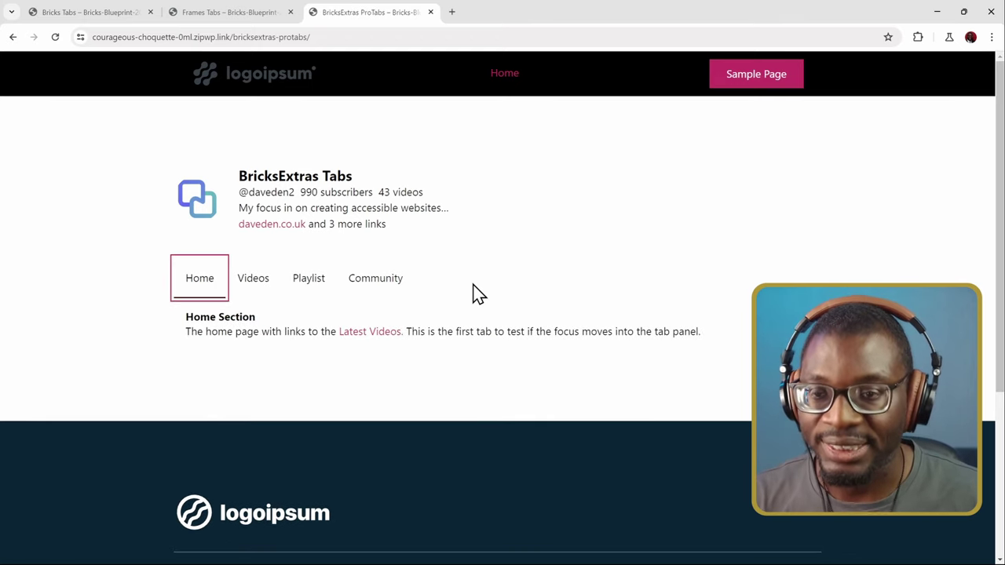
key(Tab)
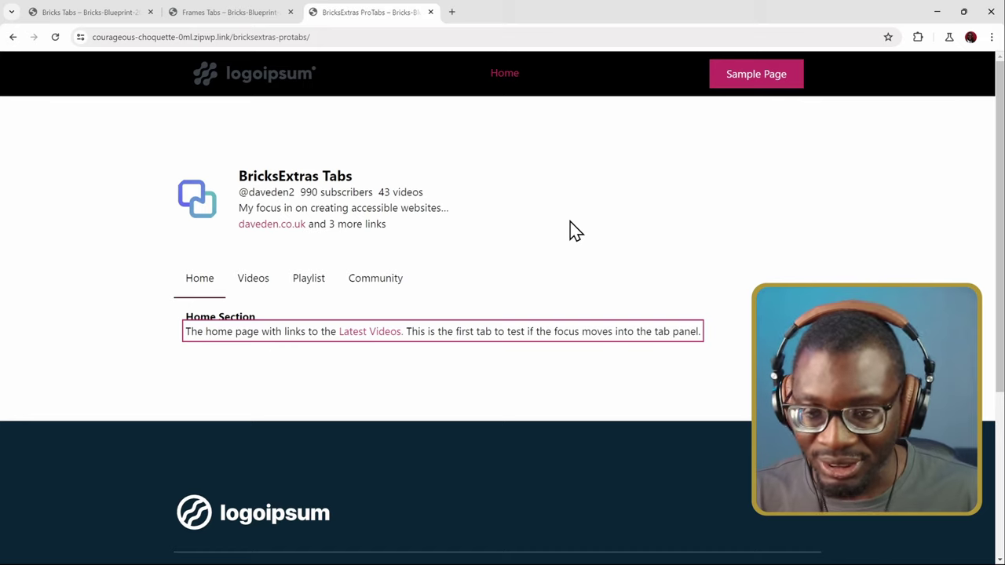
key(shift+Tab)
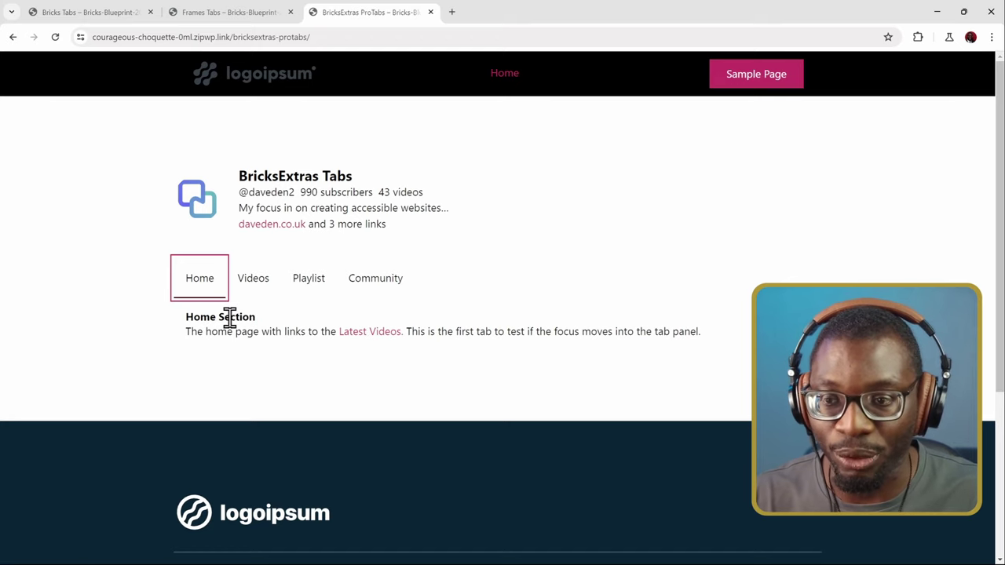
key(Tab)
key(shift+Tab)
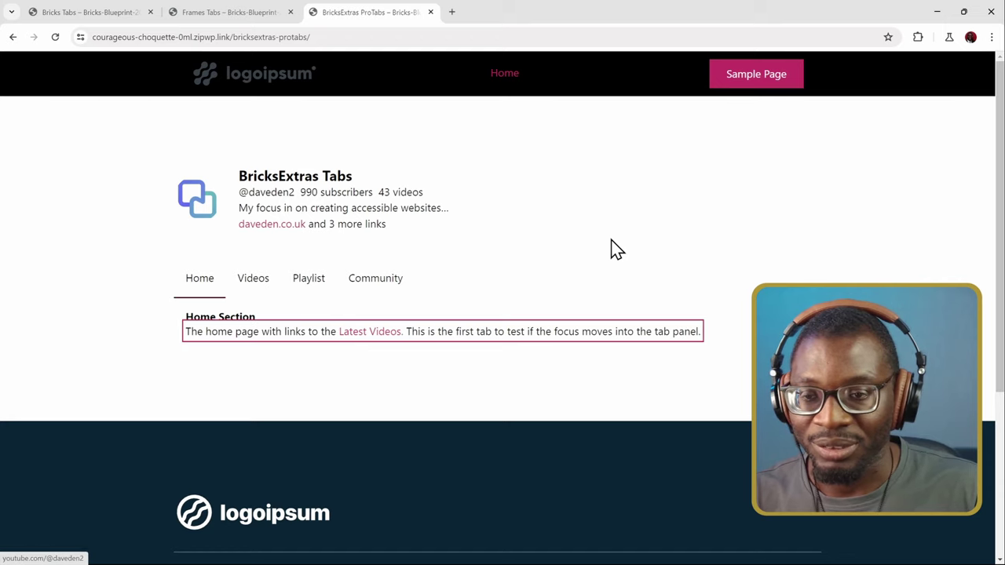
key(shift+Tab)
Step forward by keyboard through the BricksExtras tabs from Home to Community, and return backward to Home.
key(Right)
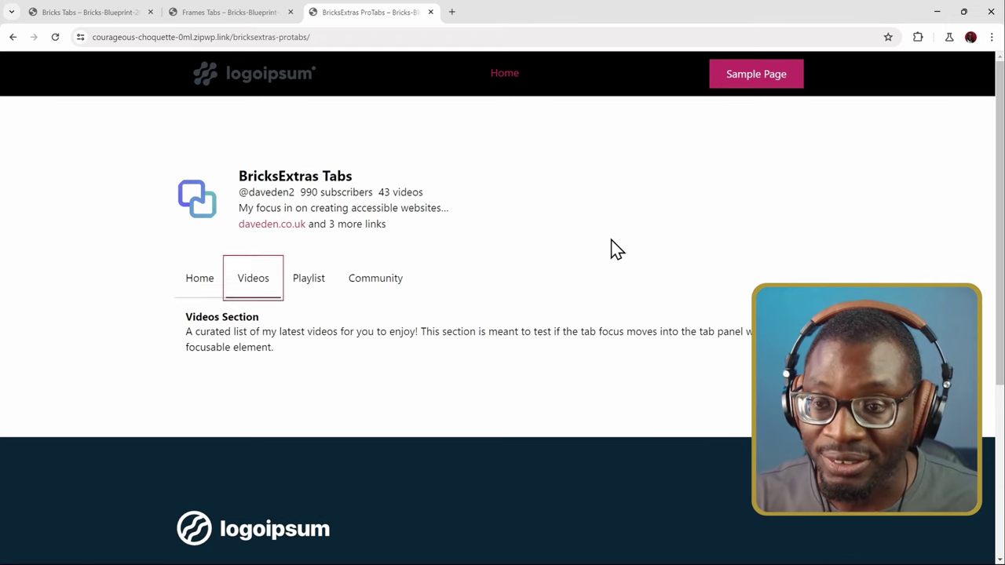
key(Right)
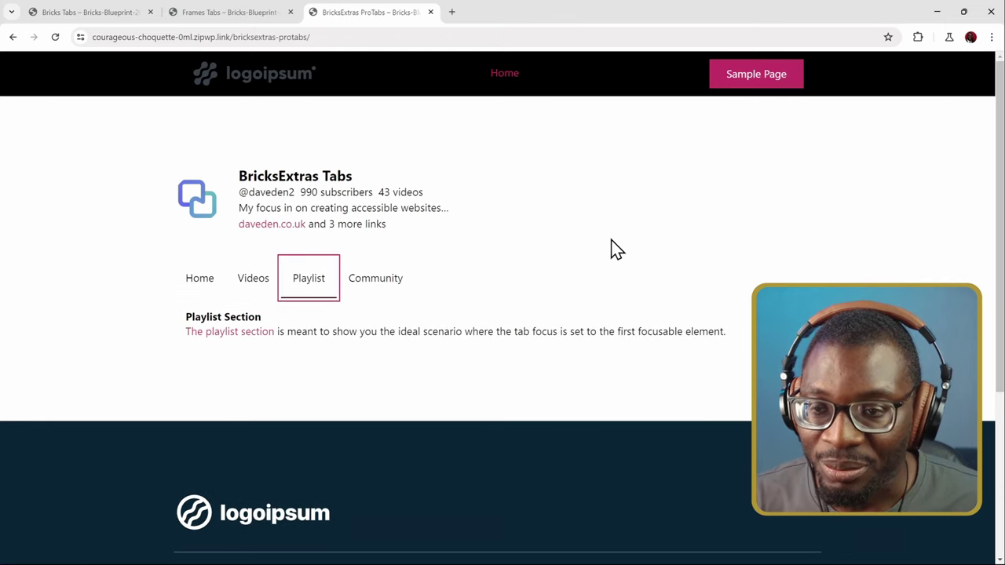
key(Right)
key(Left)
key(Left)
key(Left)
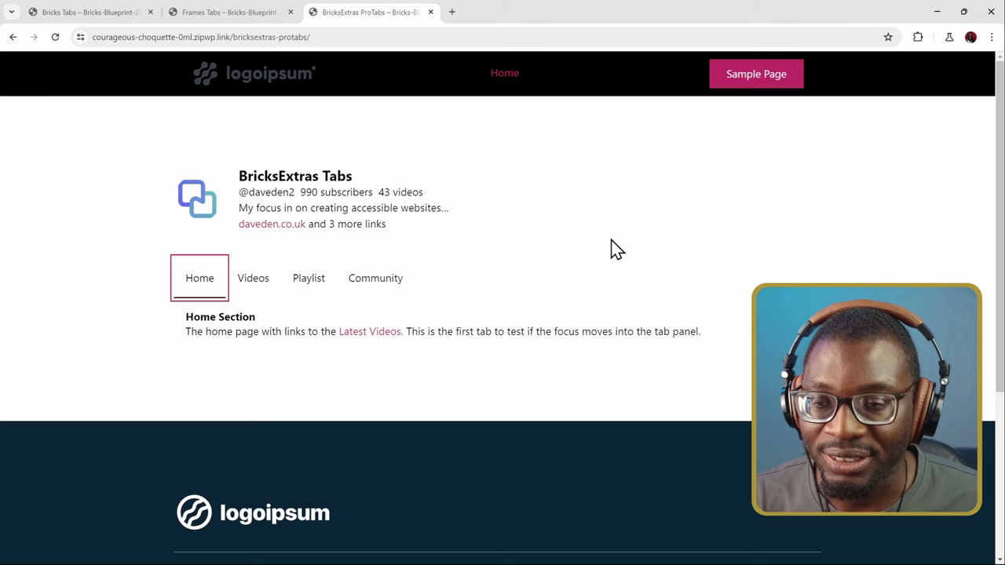
Cycle forward by keyboard through the BricksExtras tabs, wrapping from Community to Home and continuing to Playlist.
key(Right)
key(Right)
key(Right)
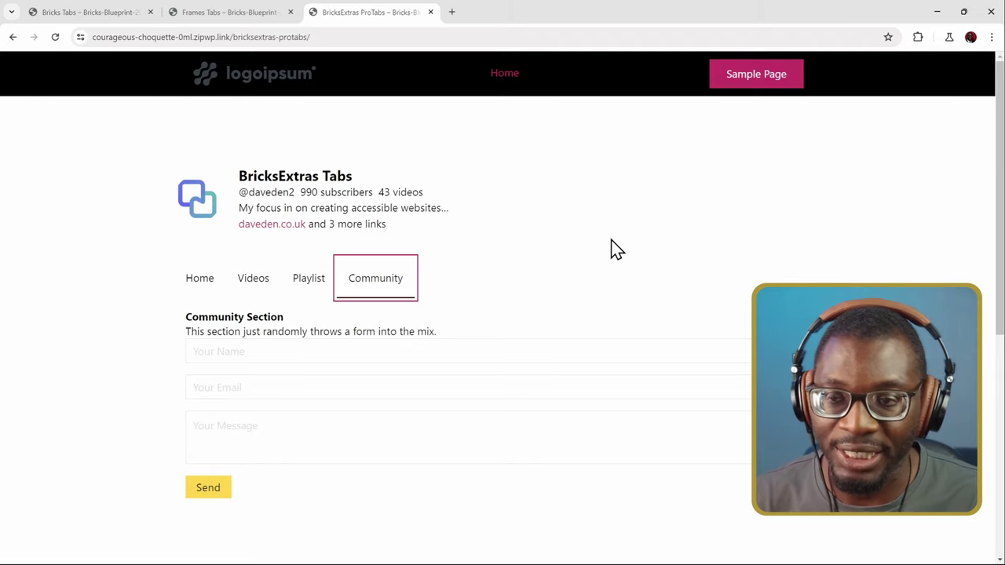
key(Right)
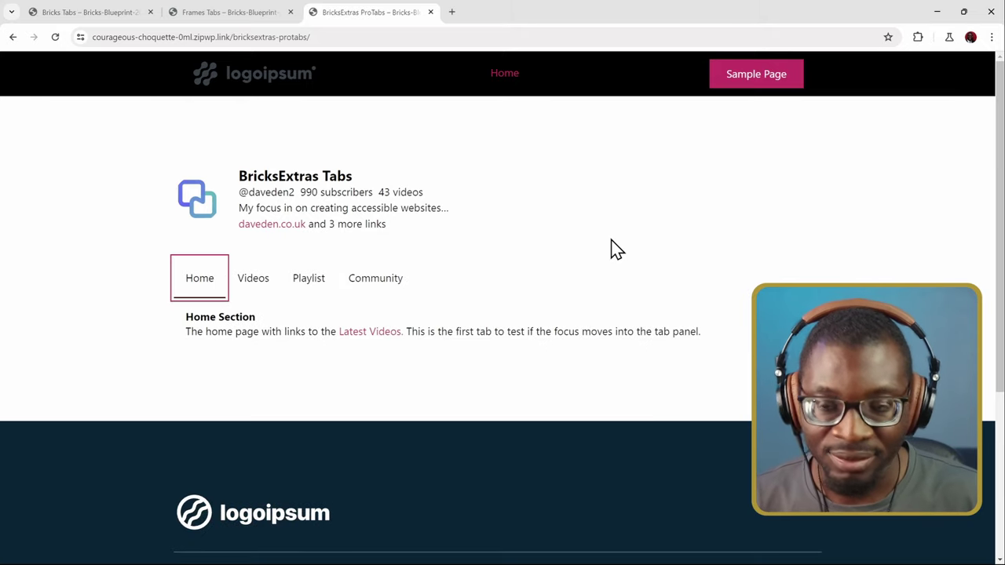
key(Right)
key(Right)
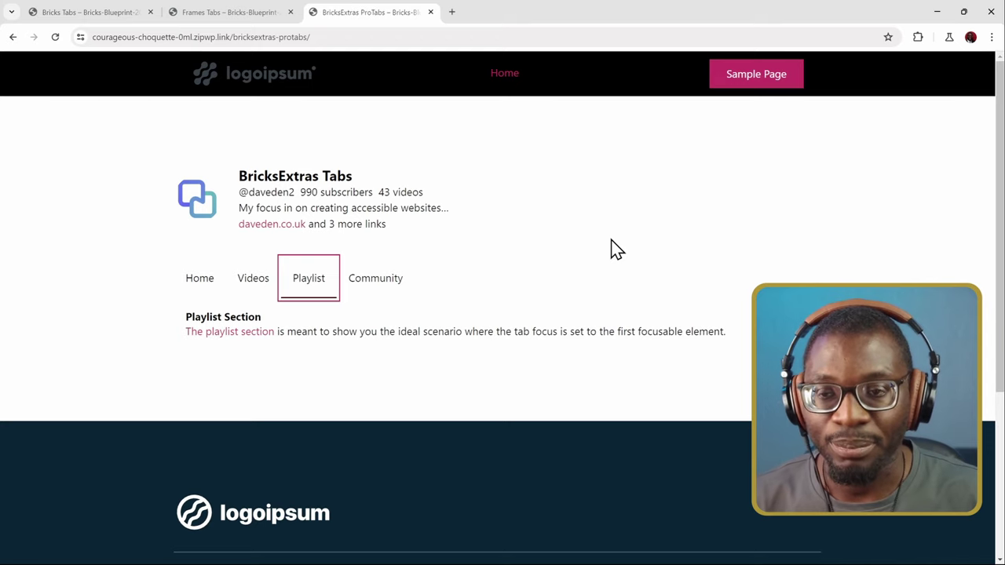
Cycle backward by keyboard through the BricksExtras tabs from Playlist, wrapping from Home to Community and continuing to Videos.
key(Left)
key(Left)
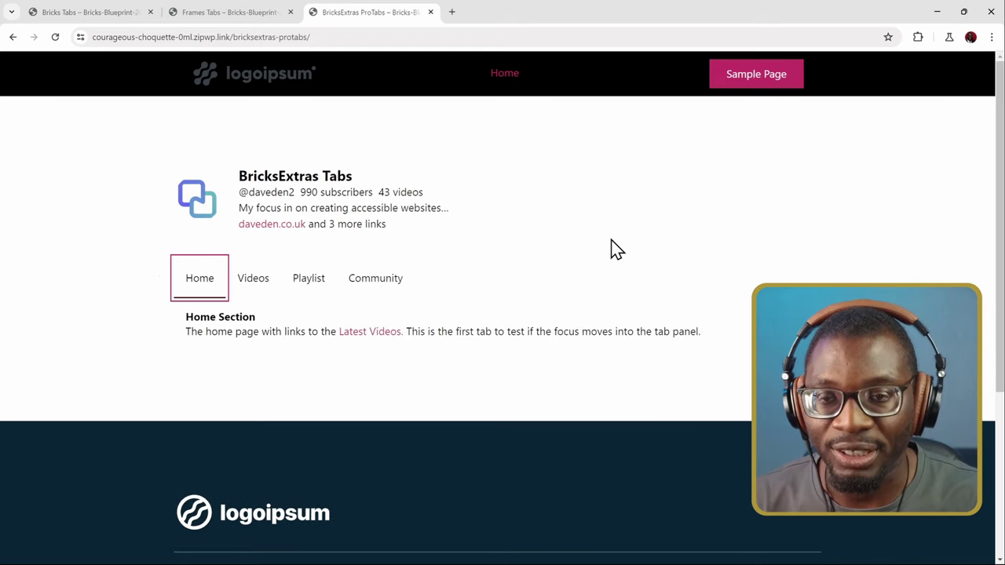
key(Left)
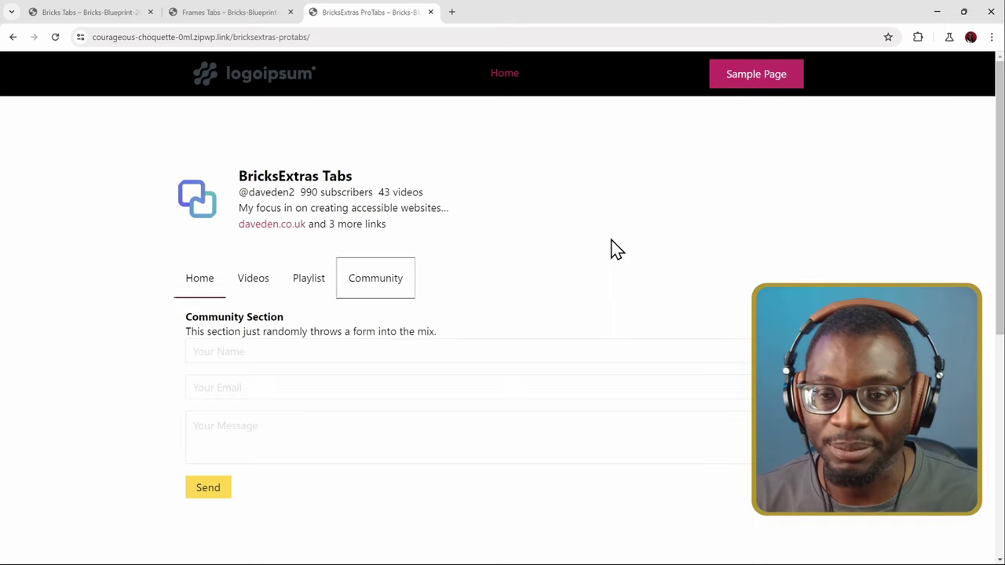
key(Left)
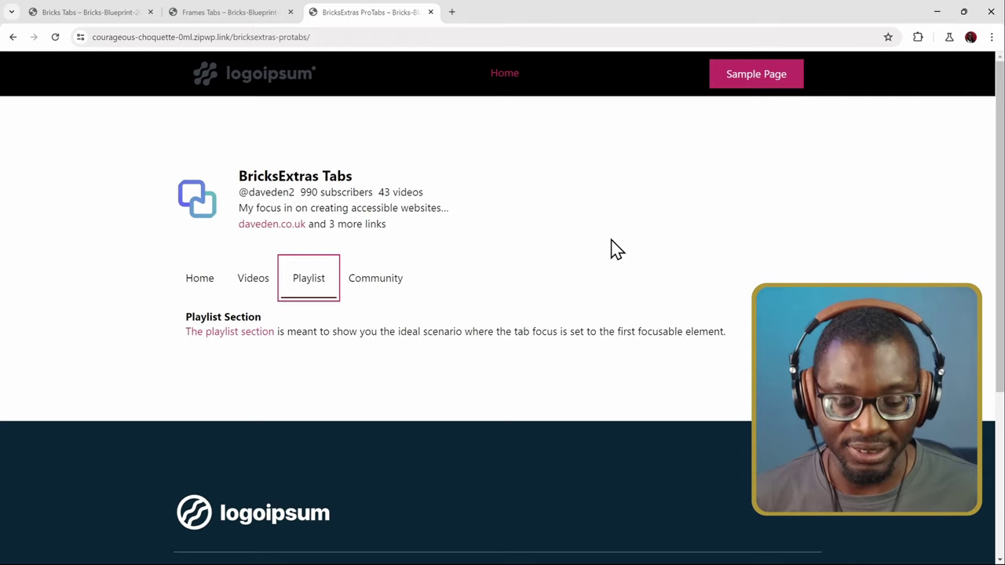
key(Left)
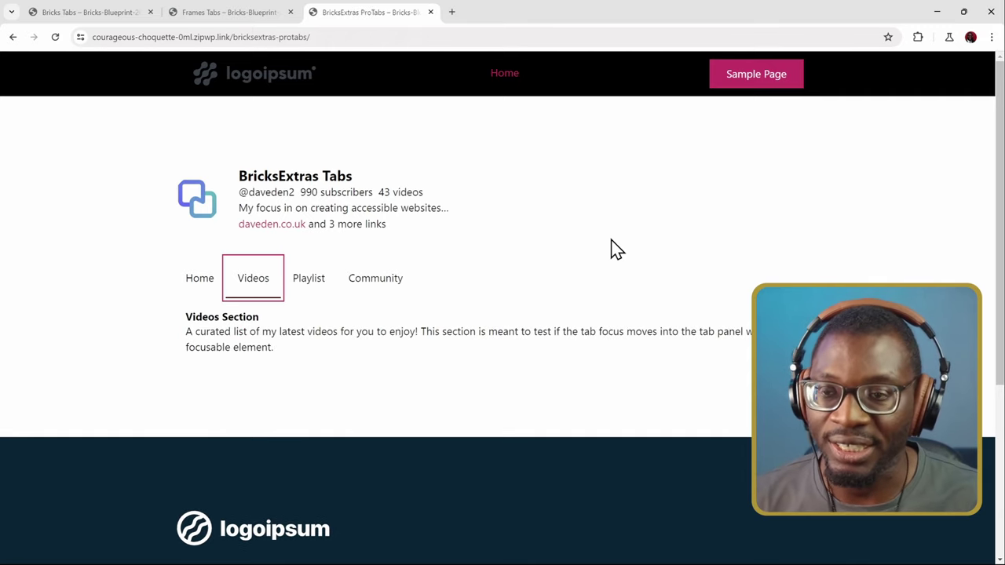
Move keyboard focus back and forth among the Home, Videos and Playlist tabs, finishing on Videos.
key(Left)
key(Right)
scroll(617, 249, down, 1)
key(Right)
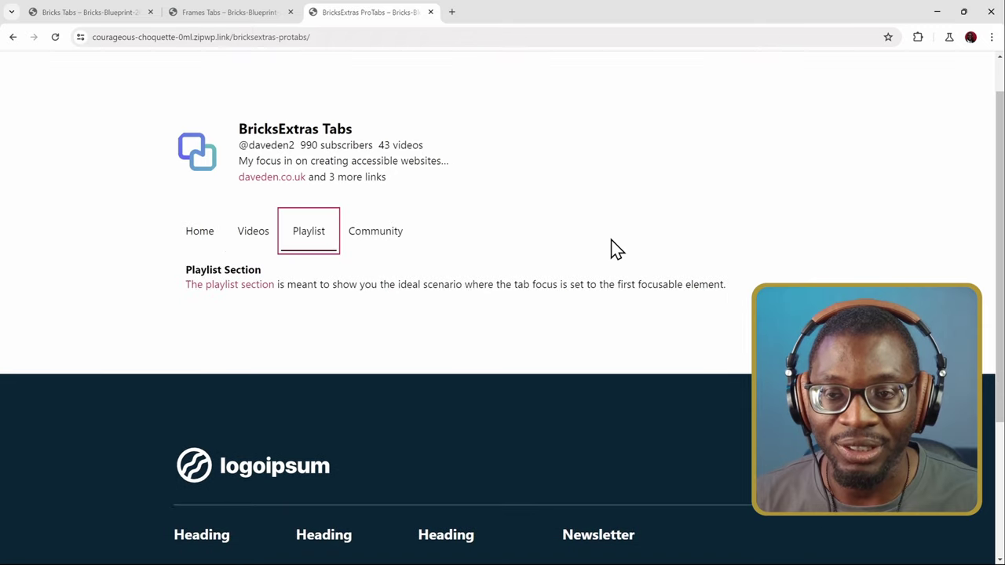
key(Left)
key(Left)
key(Right)
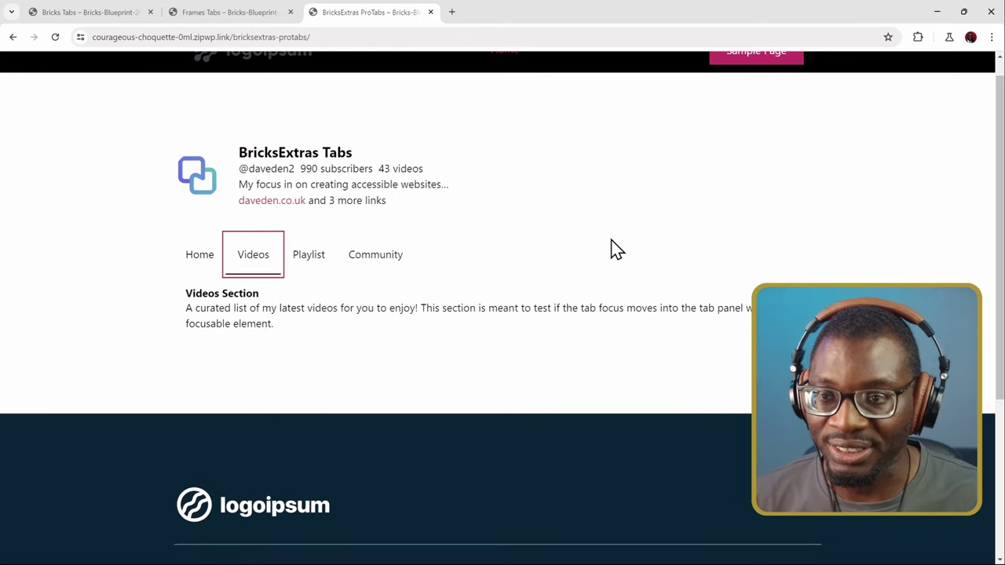
Alternate backward and forward by keyboard through the tabs from Videos, finishing on Community.
key(Right)
scroll(616, 249, down, 2)
key(Left)
key(Left)
key(Right)
key(Right)
key(Right)
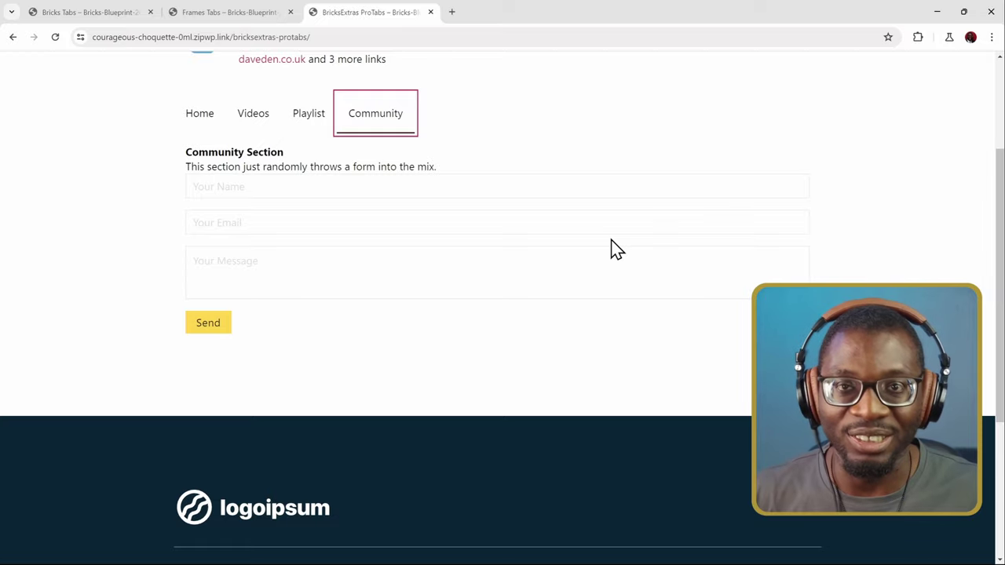
Go backward by keyboard from Community past Videos to Home, and wrap around to Community again.
key(Left)
key(Left)
key(Left)
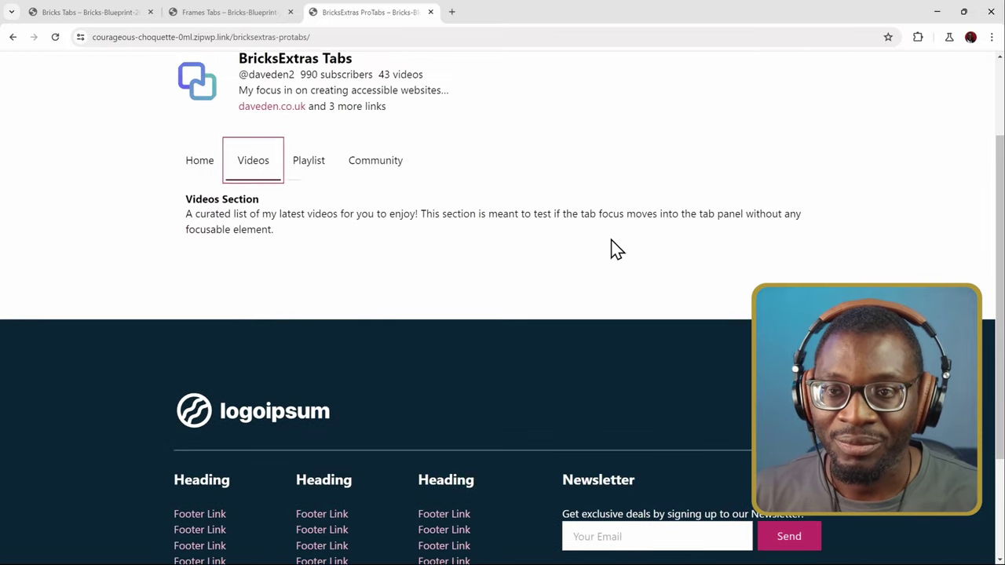
key(Left)
key(Right)
key(Left)
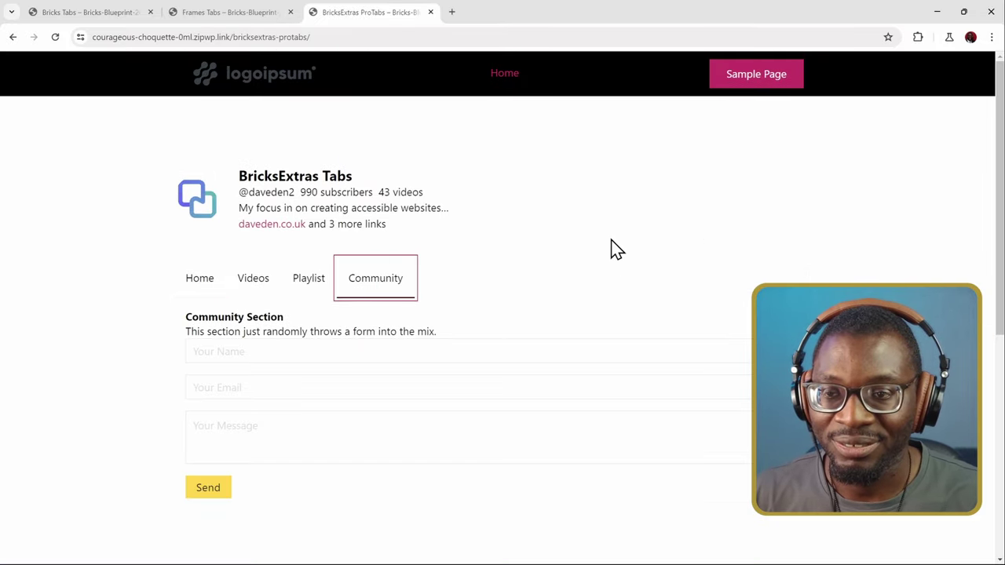
Cycle quickly backward by keyboard through all the BricksExtras tabs from Community, finishing on Home.
key(Right)
key(Left)
key(Left)
key(Left)
key(Left)
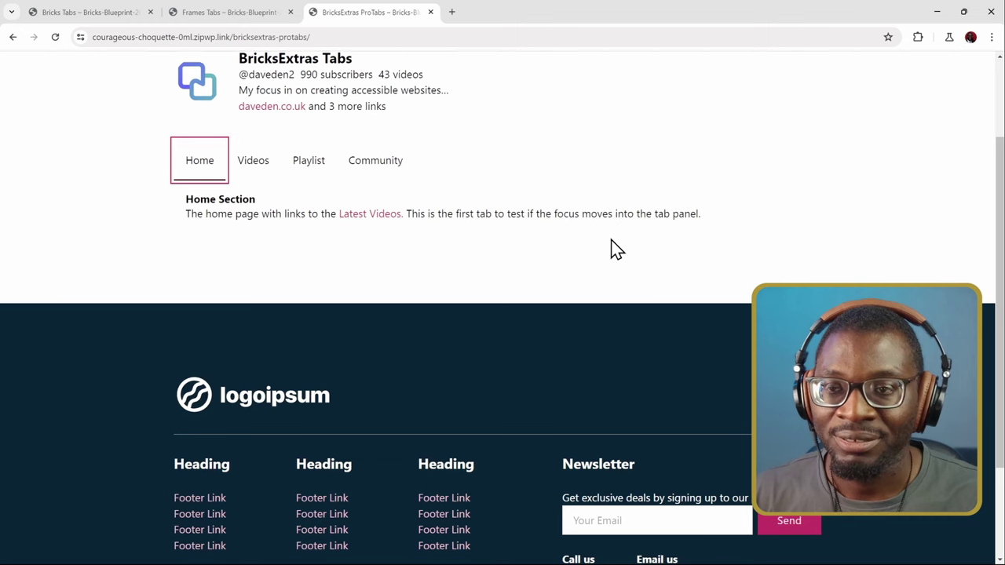
key(Left)
key(Left)
key(Left)
key(Left)
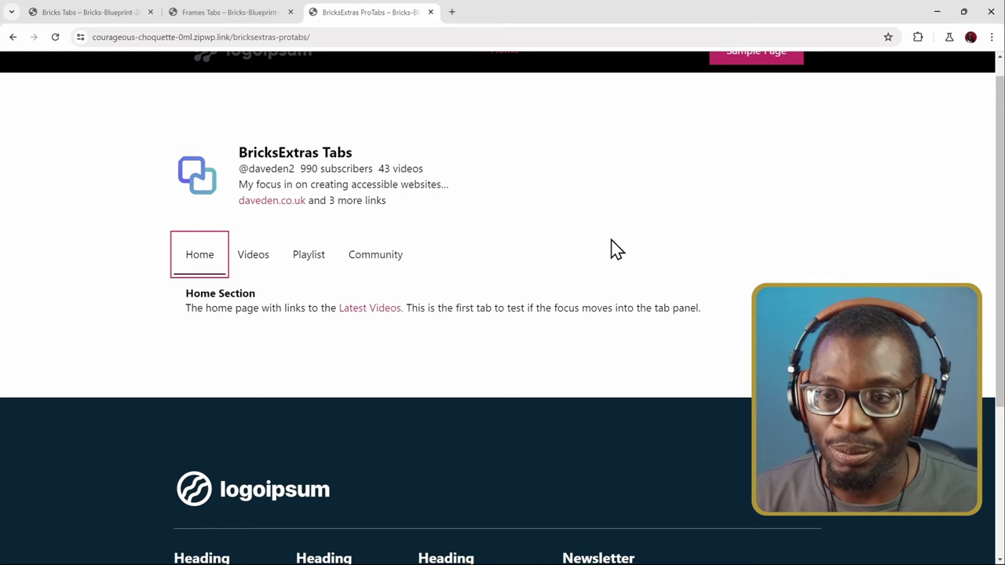
Check the page around the Home tab and advance by keyboard through the tabs, finishing on Playlist.
scroll(611, 241, up, 1)
scroll(612, 241, down, 4)
scroll(612, 241, up, 4)
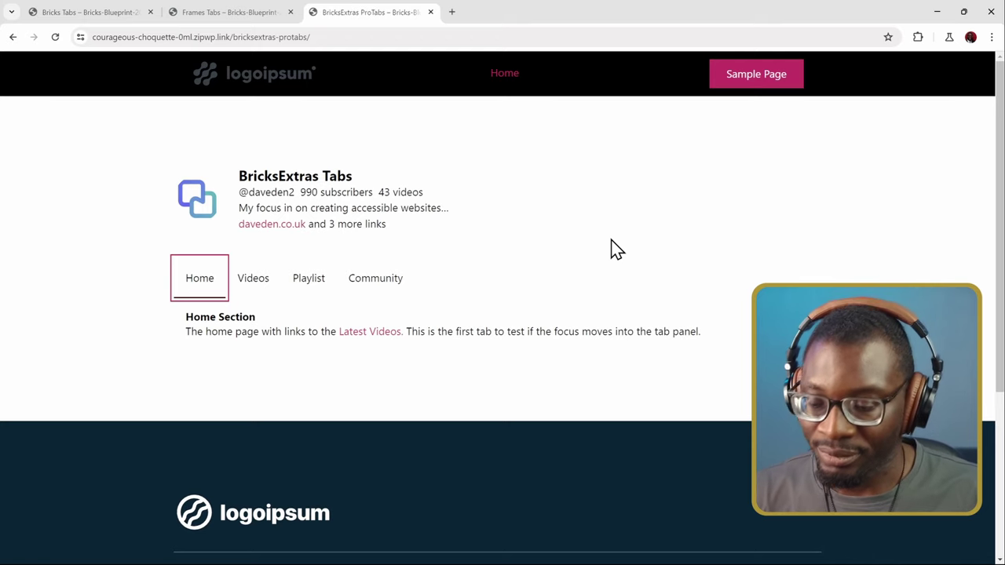
key(Right)
key(Right)
key(Right)
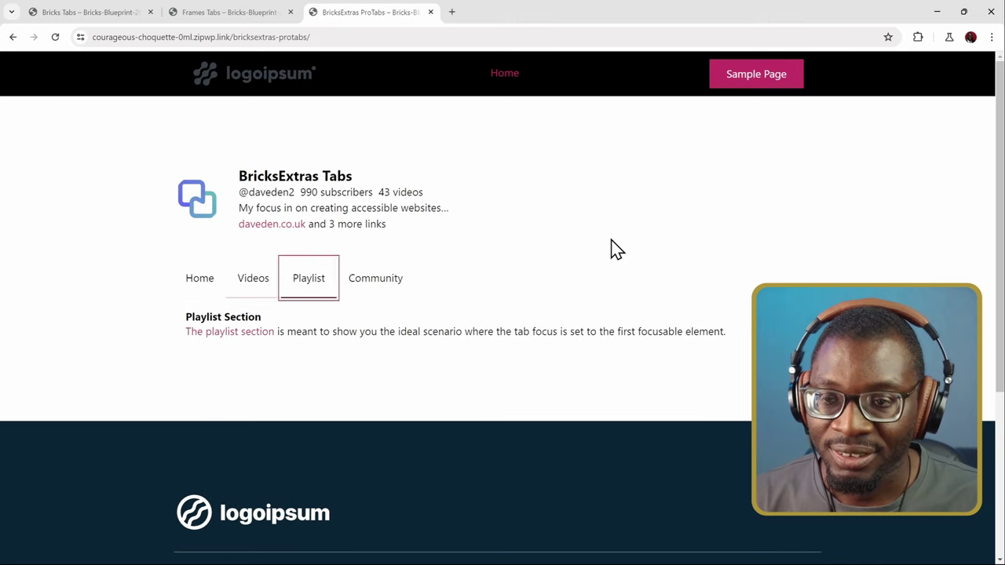
key(Left)
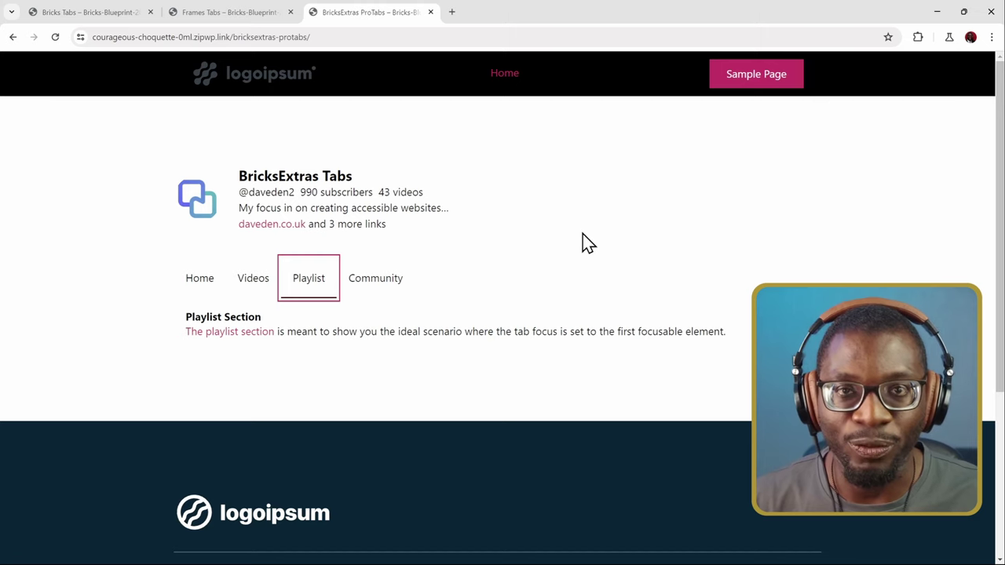
Inspect the Playlist panel's paragraph and examine the markup of its tab panel and the surrounding tab list.
right_click(498, 246)
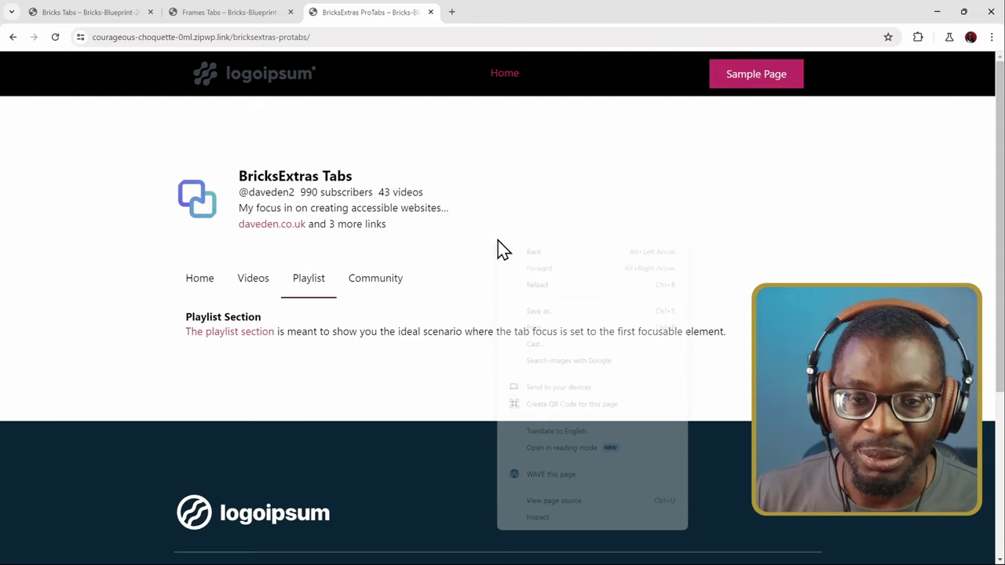
click(539, 517)
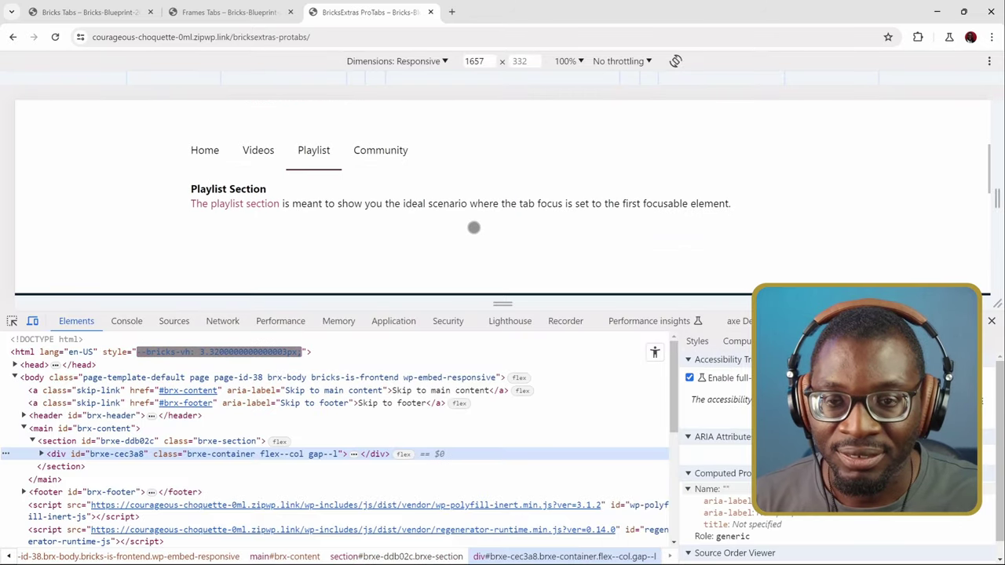
scroll(314, 416, down, 5)
scroll(299, 462, up, 2)
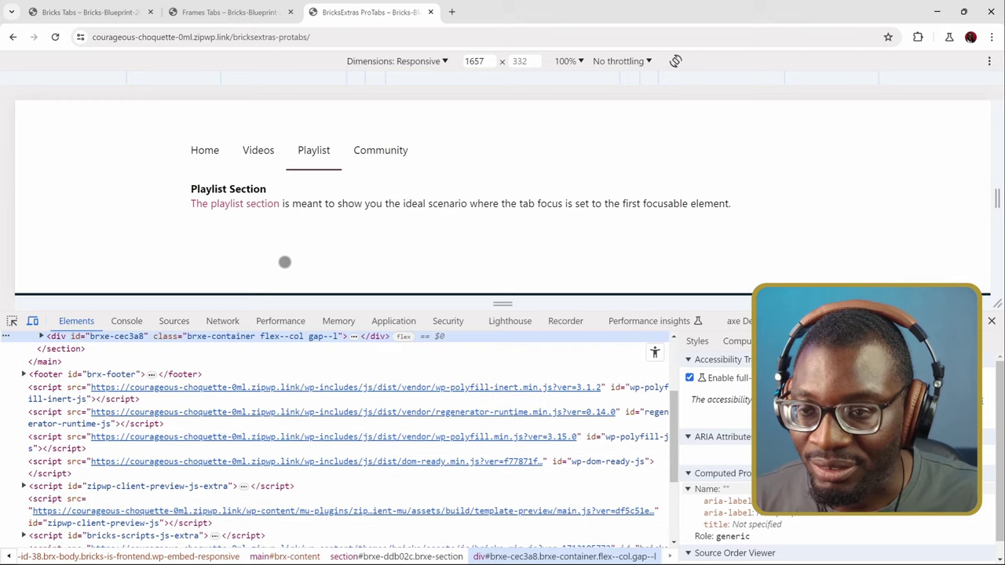
right_click(283, 204)
click(368, 479)
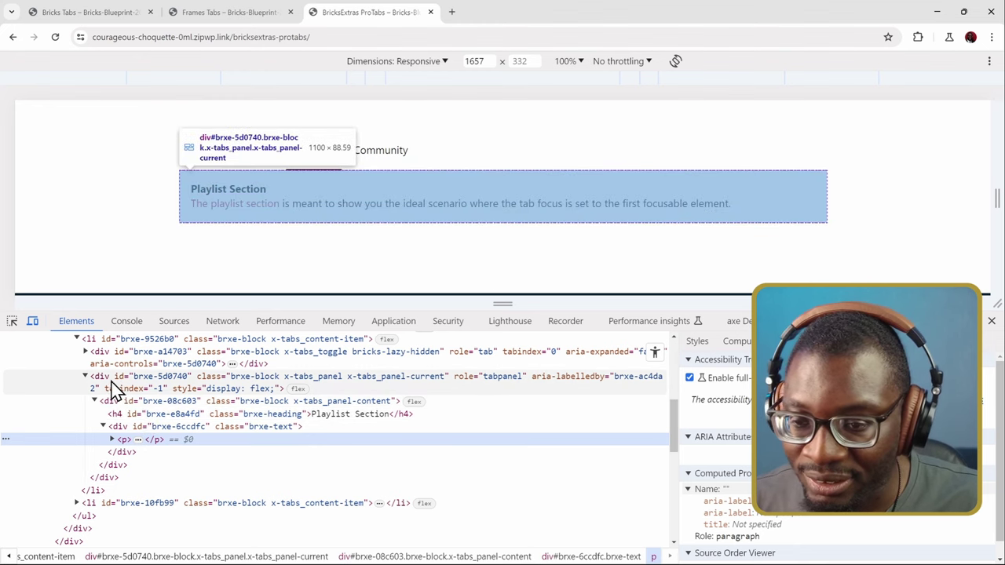
scroll(104, 381, up, 3)
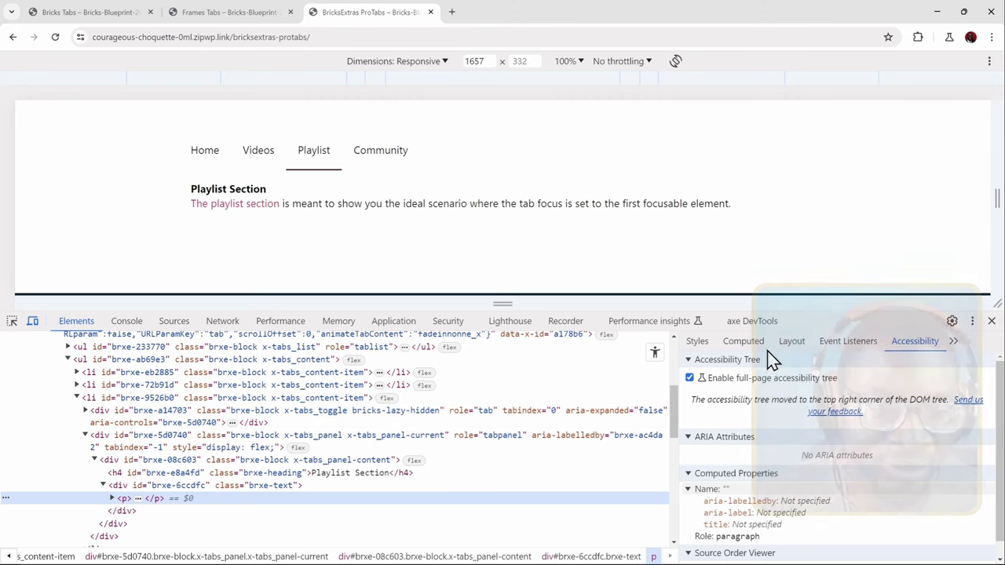
Run an axe DevTools scan of the entire BricksExtras tabs page.
click(758, 331)
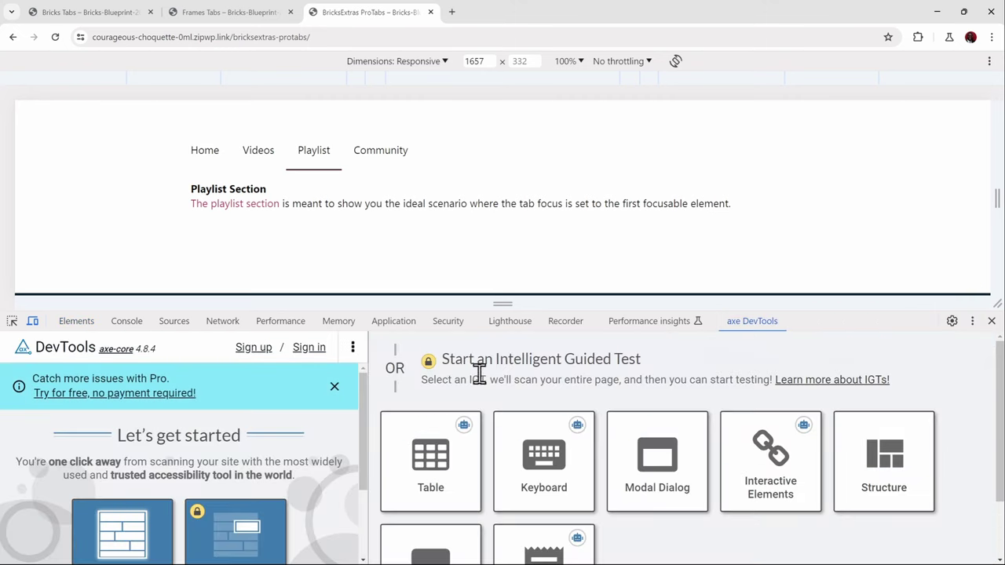
scroll(135, 532, down, 2)
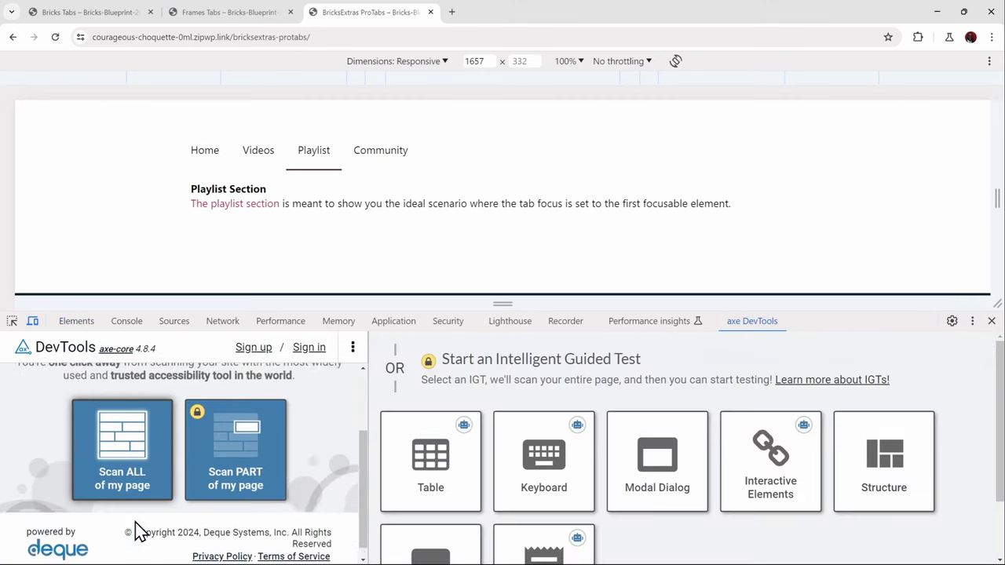
click(127, 453)
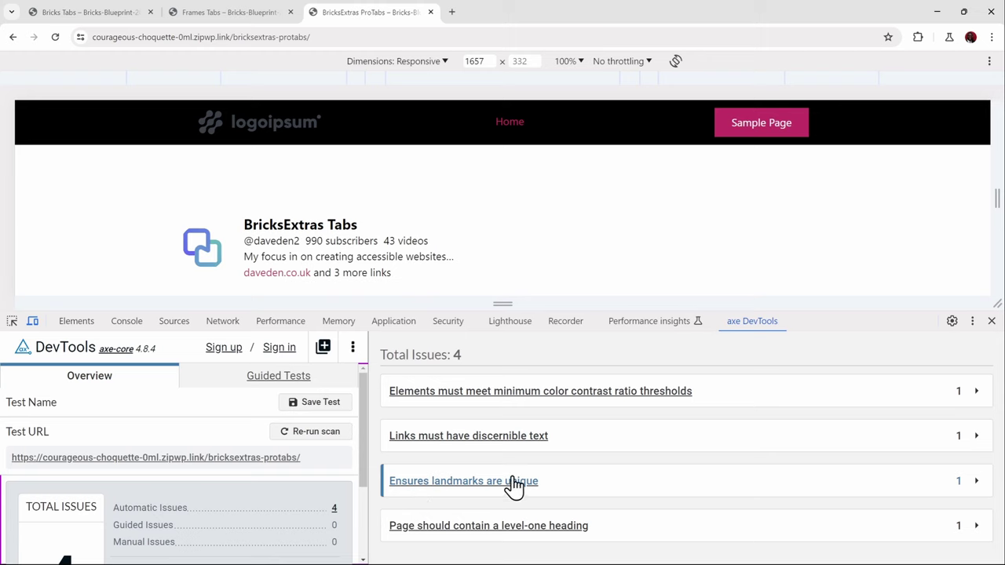
Expand the "Ensures landmarks are unique" issue and highlight its affected element on the page.
click(438, 491)
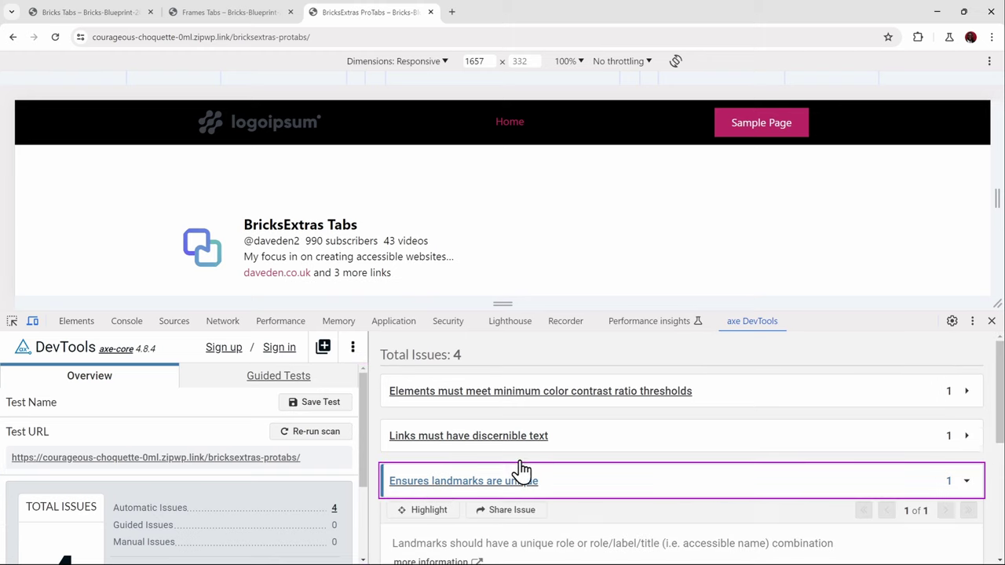
scroll(606, 455, down, 1)
scroll(605, 453, up, 1)
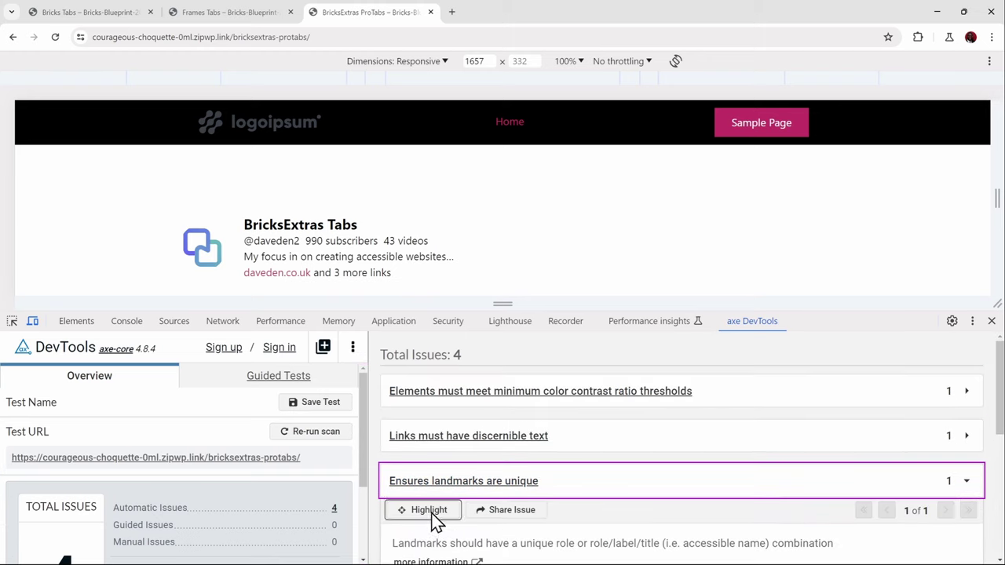
click(436, 516)
scroll(590, 221, down, 2)
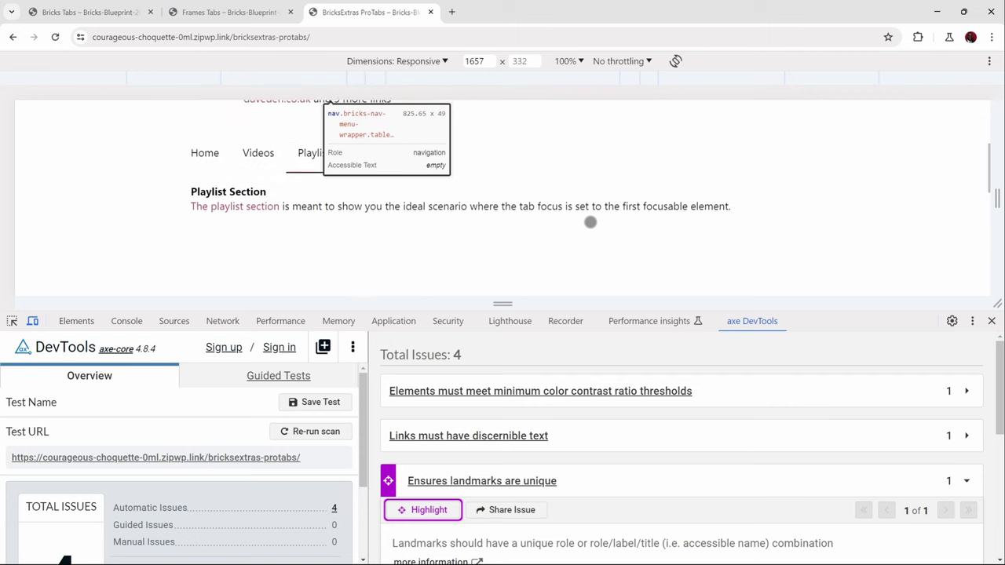
scroll(590, 222, up, 2)
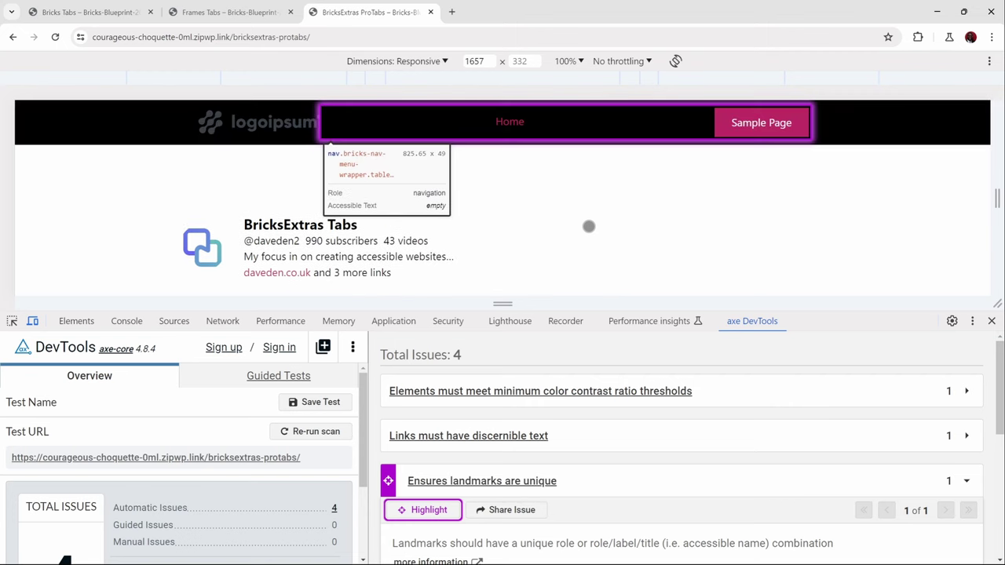
Examine the unique landmarks issue's element location, suggested fix and related node.
scroll(589, 226, down, 2)
scroll(579, 419, down, 3)
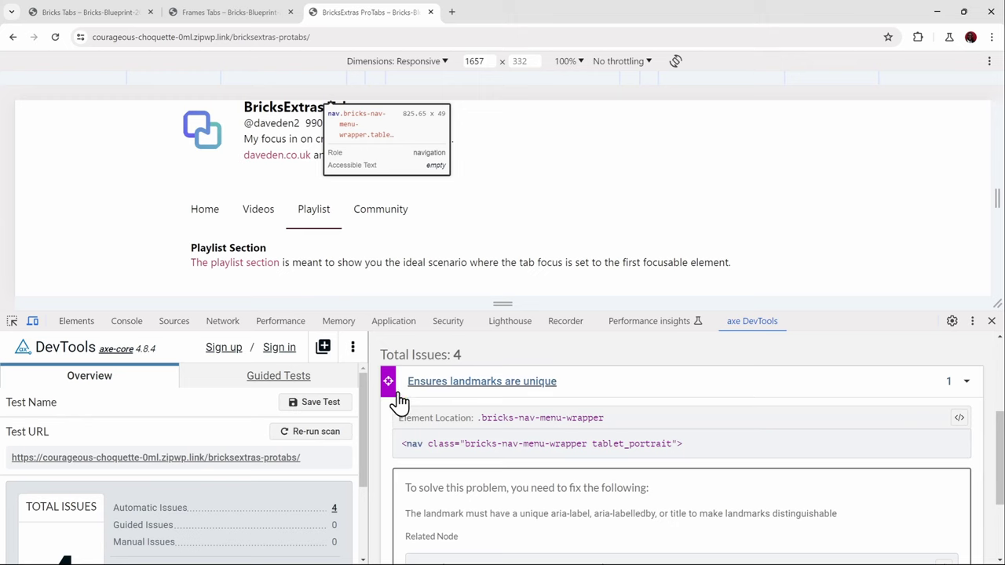
scroll(417, 406, down, 3)
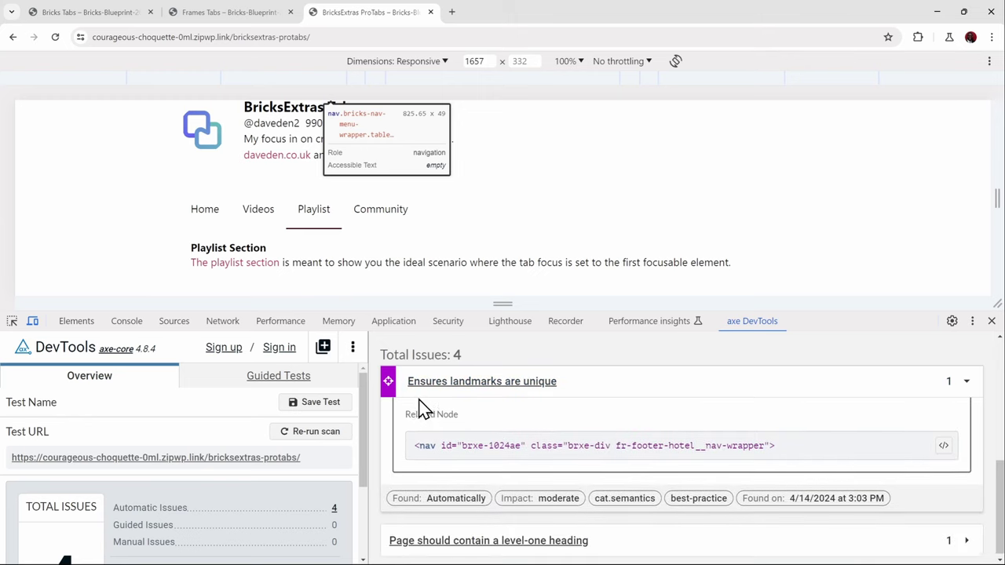
scroll(420, 406, up, 5)
scroll(420, 406, down, 2)
scroll(422, 406, up, 1)
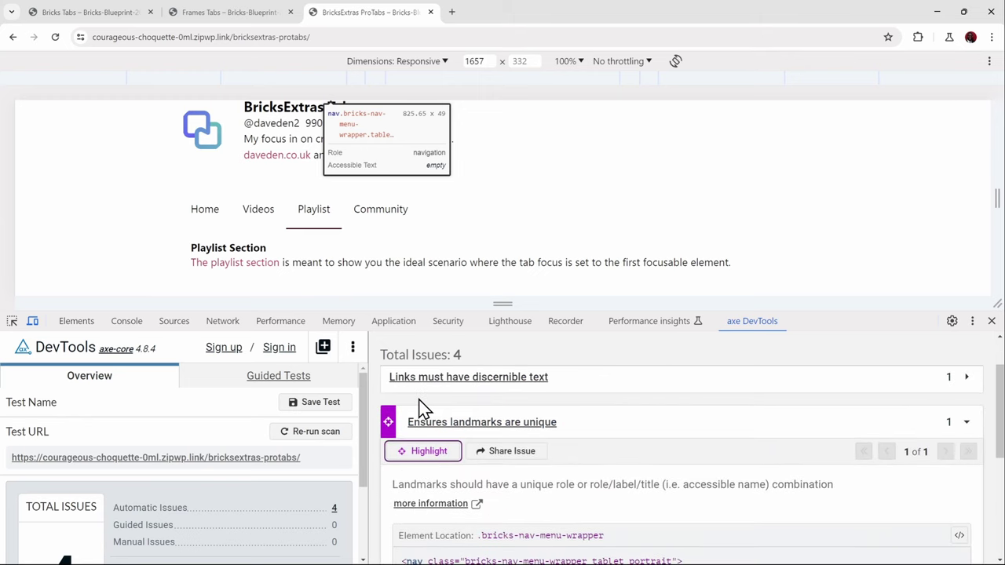
scroll(424, 409, down, 3)
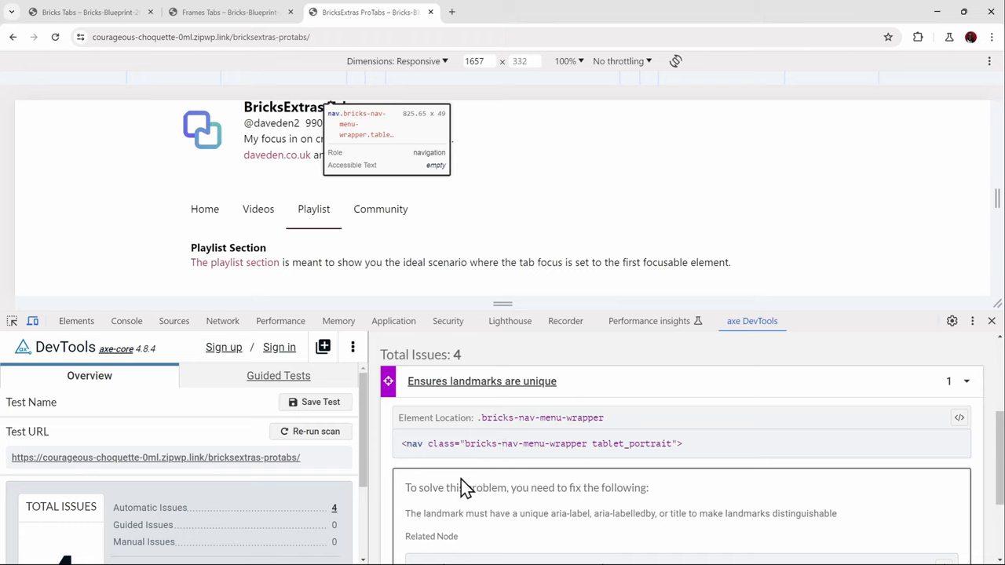
scroll(538, 197, up, 3)
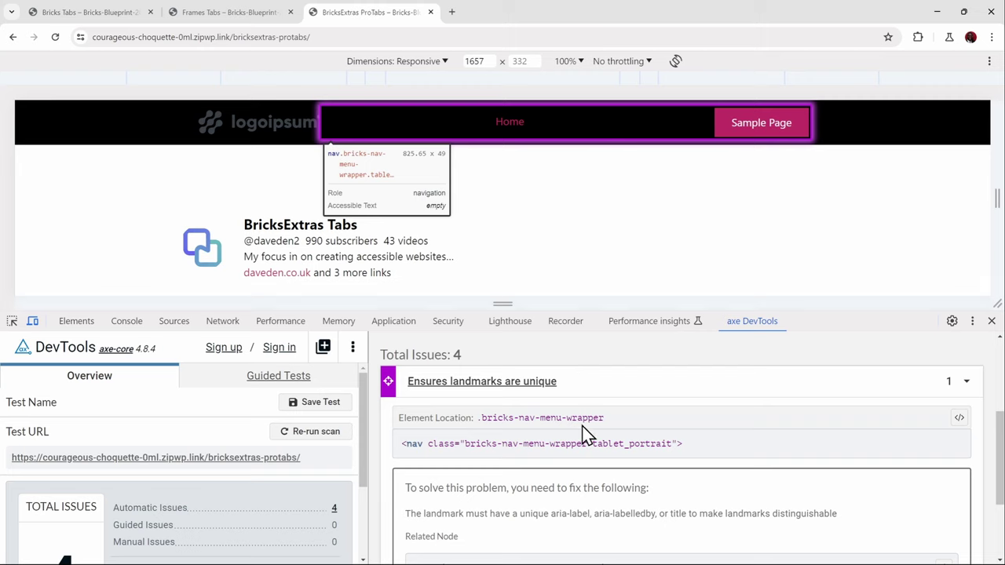
scroll(534, 448, down, 3)
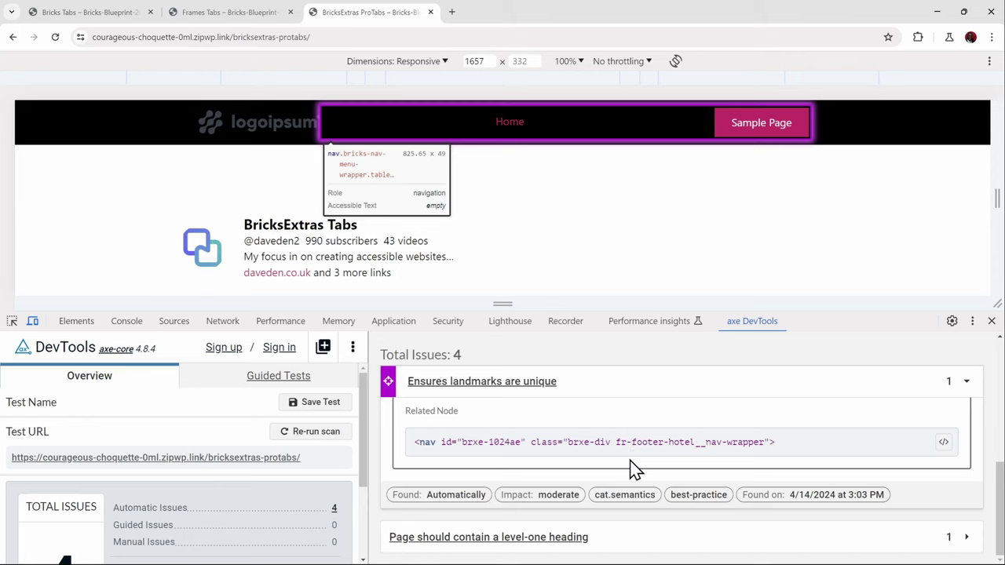
Check the page footer against the related navigation node listed in the unique landmarks issue.
scroll(806, 202, down, 10)
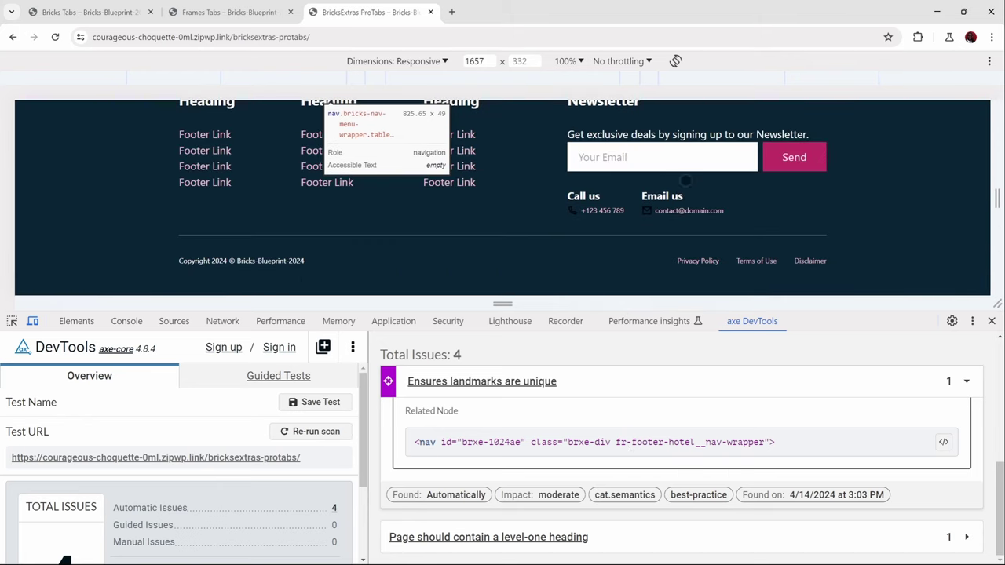
scroll(685, 180, up, 3)
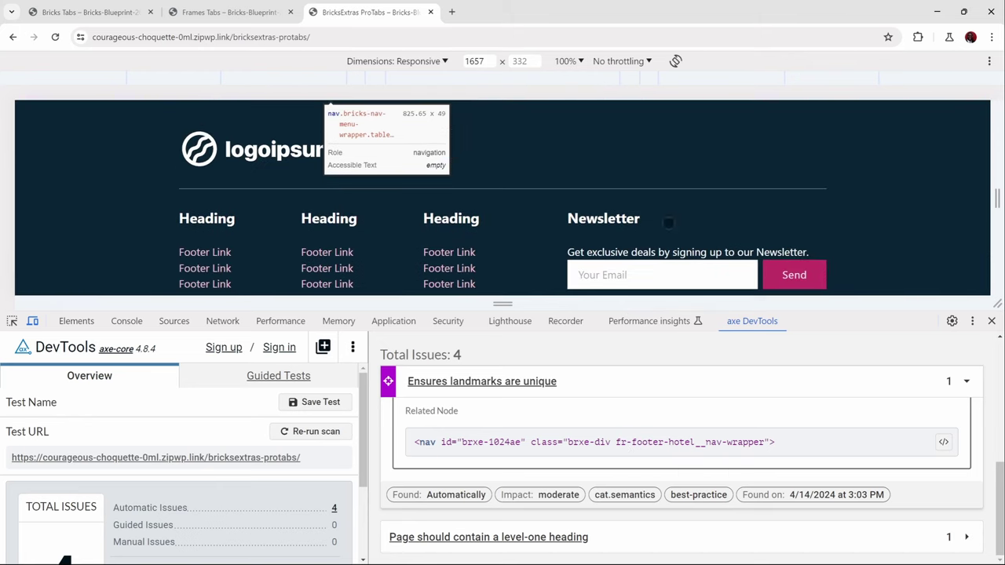
scroll(389, 188, down, 3)
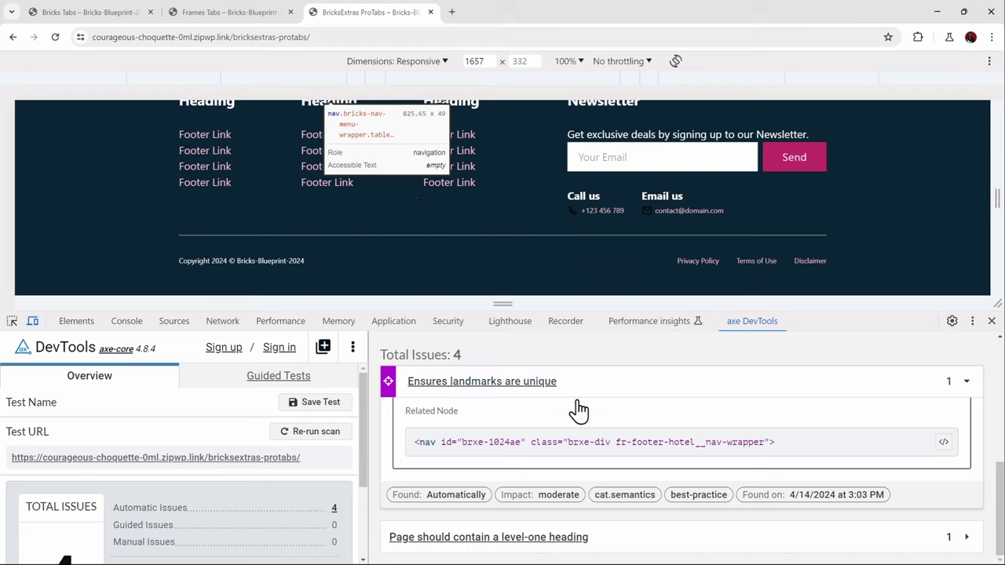
Collapse the unique landmarks issue and set the responsive viewport width to 760 to show the tabs as an accordion.
click(475, 404)
click(561, 384)
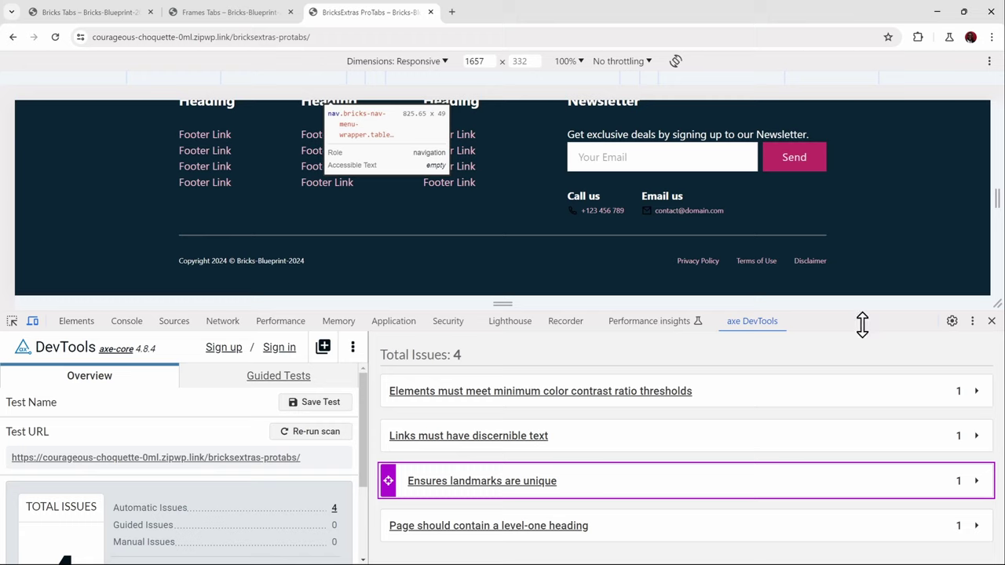
right_click(888, 226)
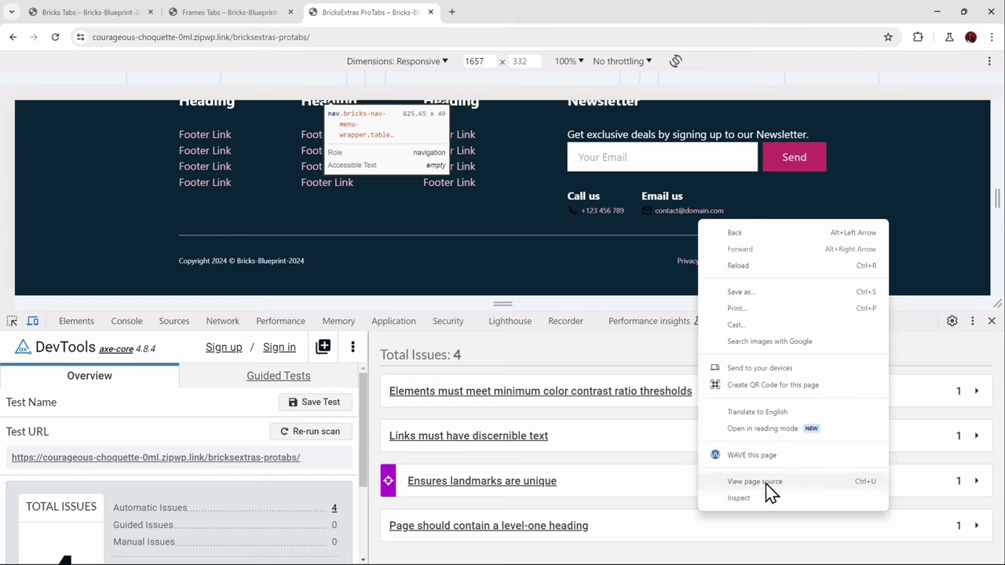
click(478, 62)
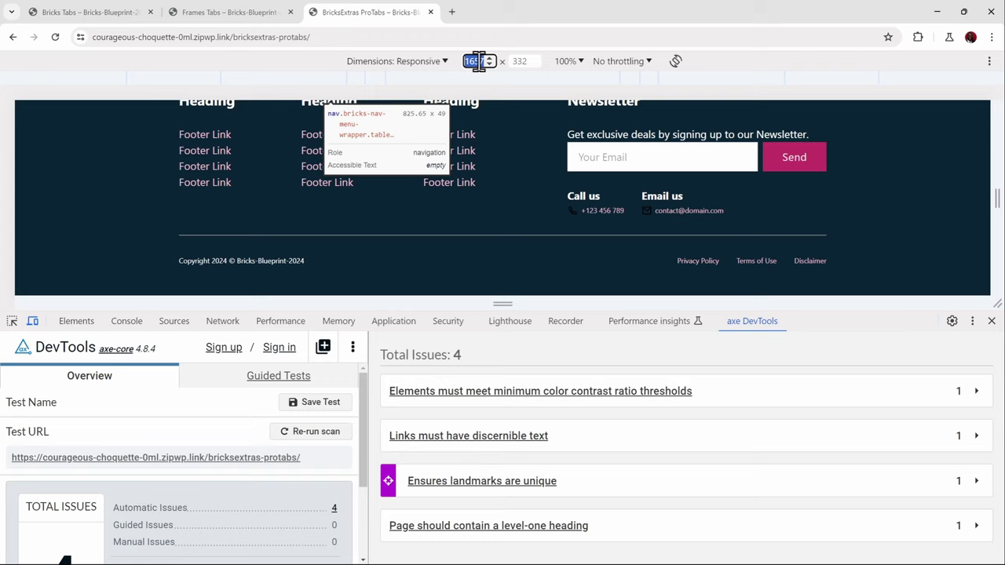
text(768)
key(Return)
scroll(635, 224, up, 15)
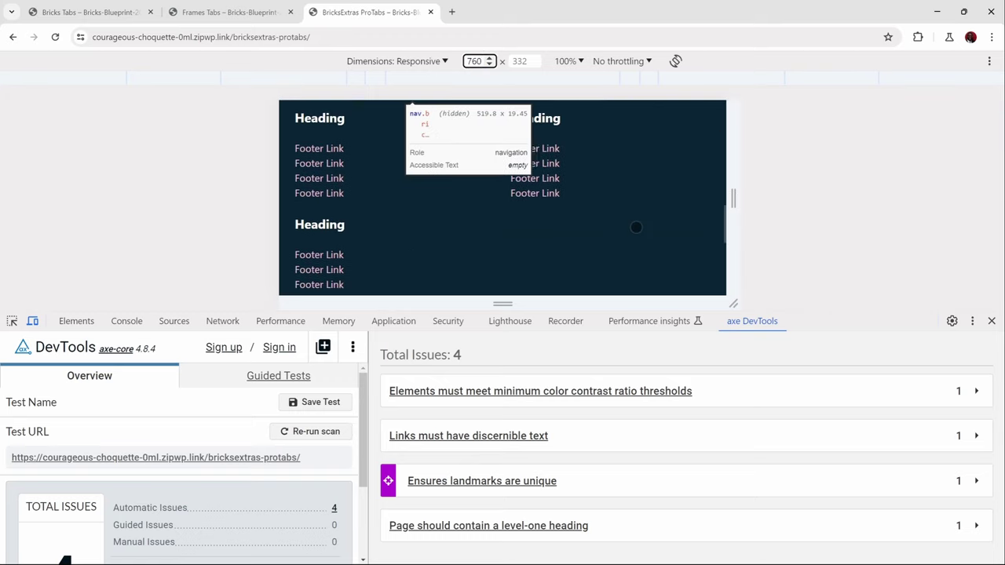
scroll(621, 240, down, 2)
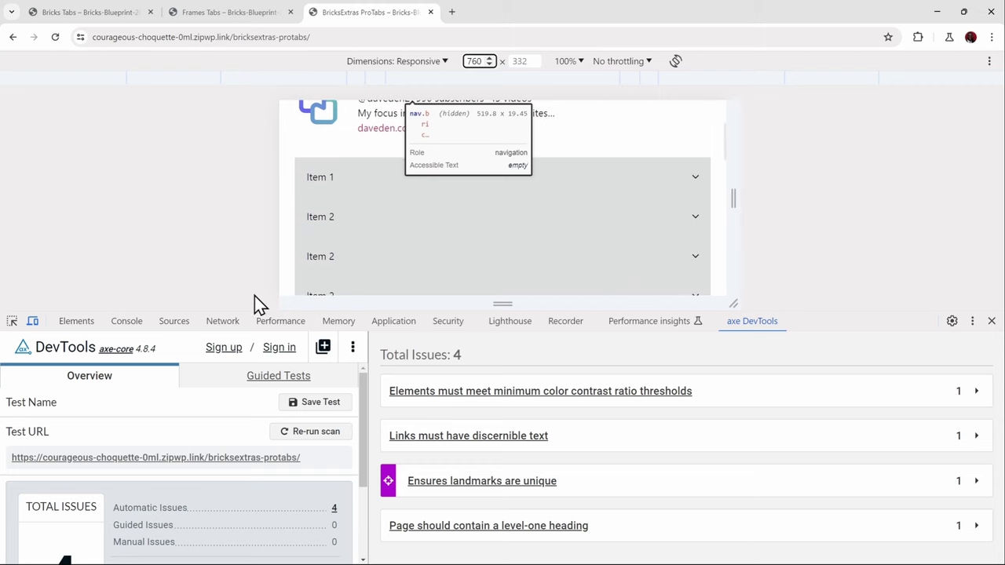
Re-run the axe DevTools scan on the accordion layout of the BricksExtras tabs page.
scroll(142, 490, down, 3)
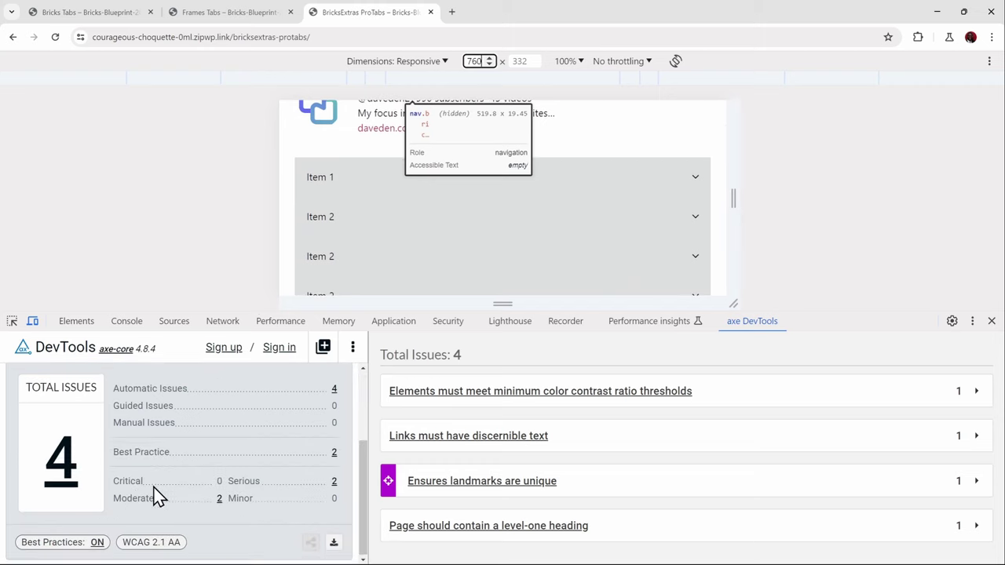
scroll(153, 496, up, 3)
click(313, 432)
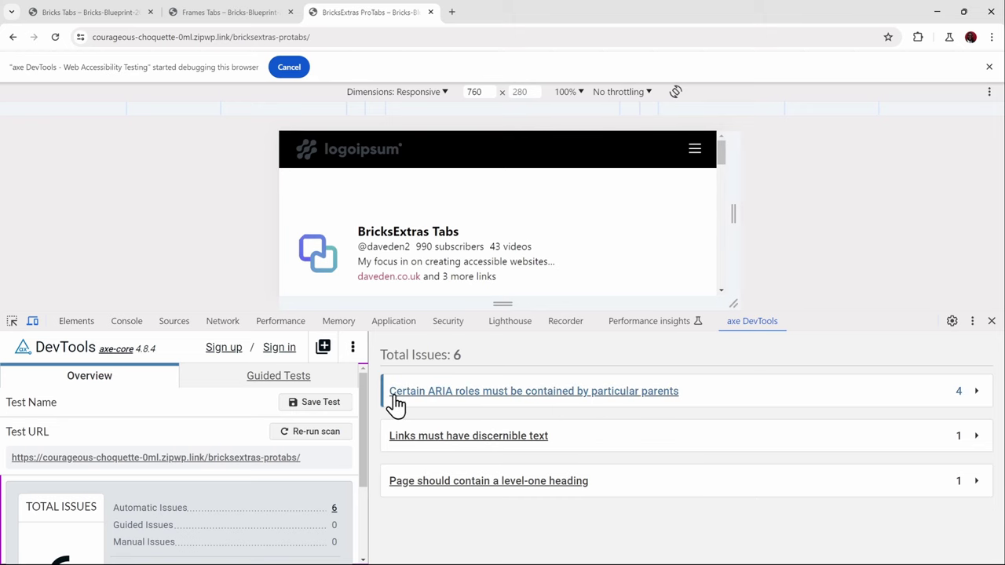
Expand the "Certain ARIA roles must be contained by particular parents" issue and highlight its first affected element on the page.
click(427, 403)
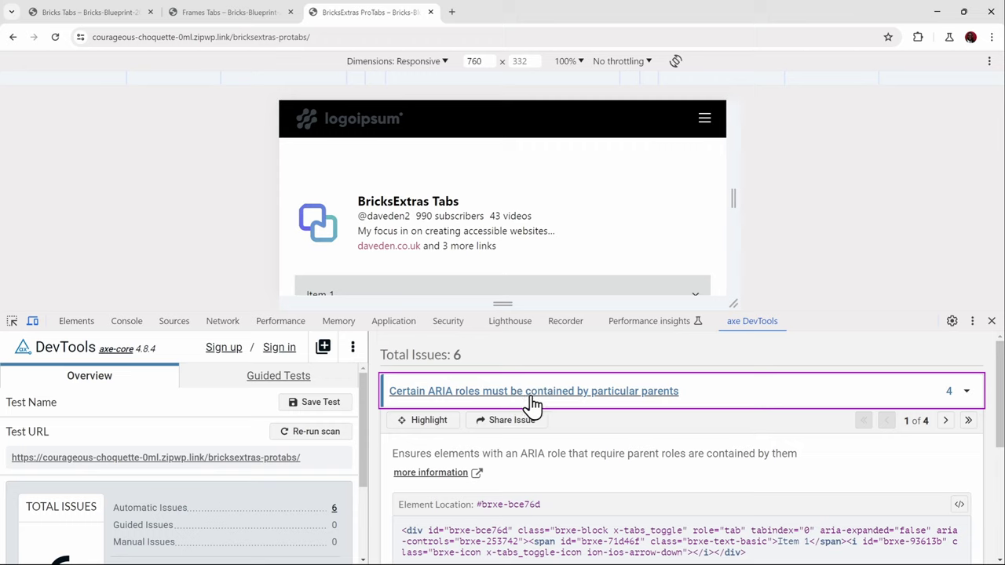
scroll(549, 459, down, 3)
scroll(545, 460, up, 3)
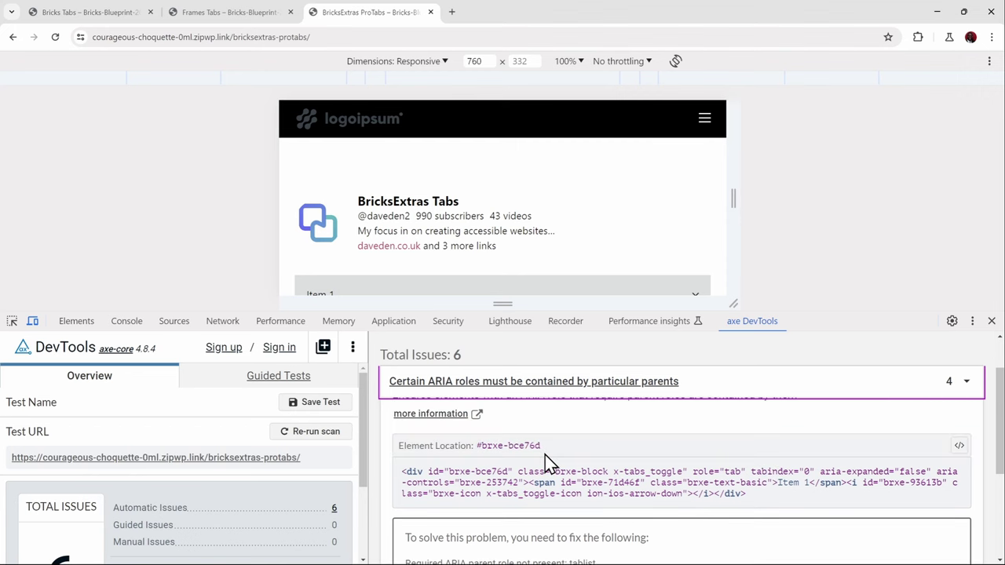
click(423, 416)
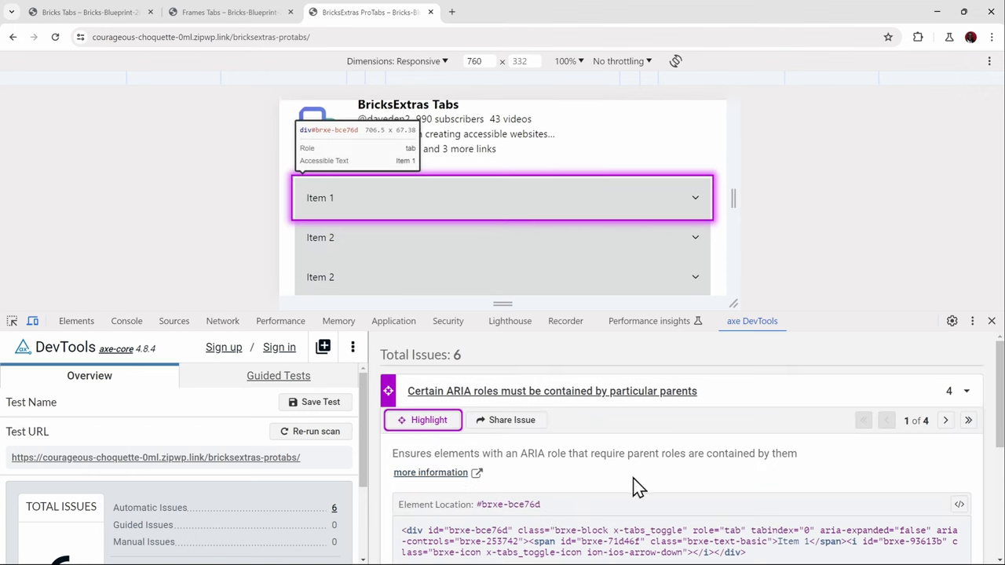
scroll(637, 487, down, 1)
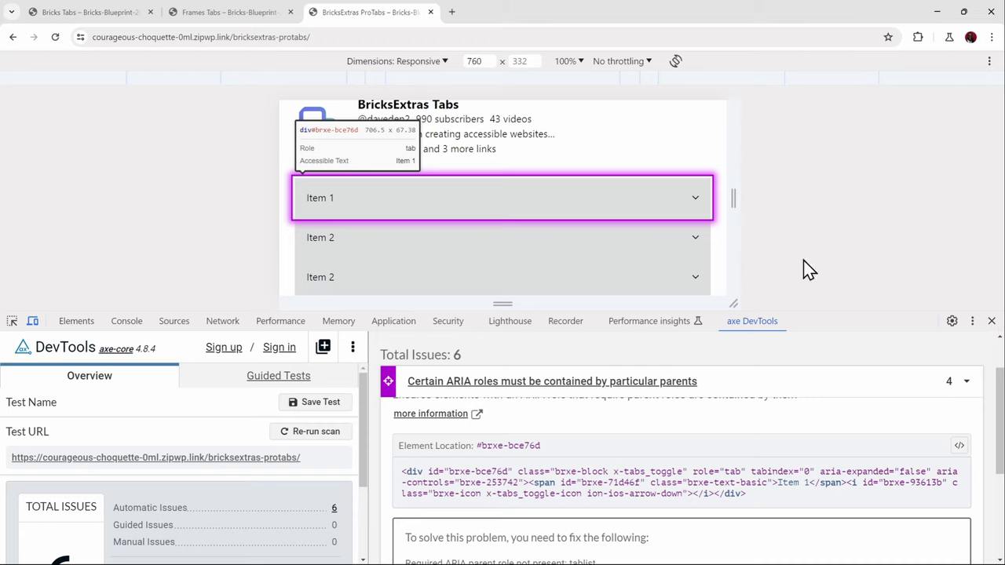
Close the developer tools and bring up the Frames Tabs page after a look at the Bricks Tabs page.
click(992, 321)
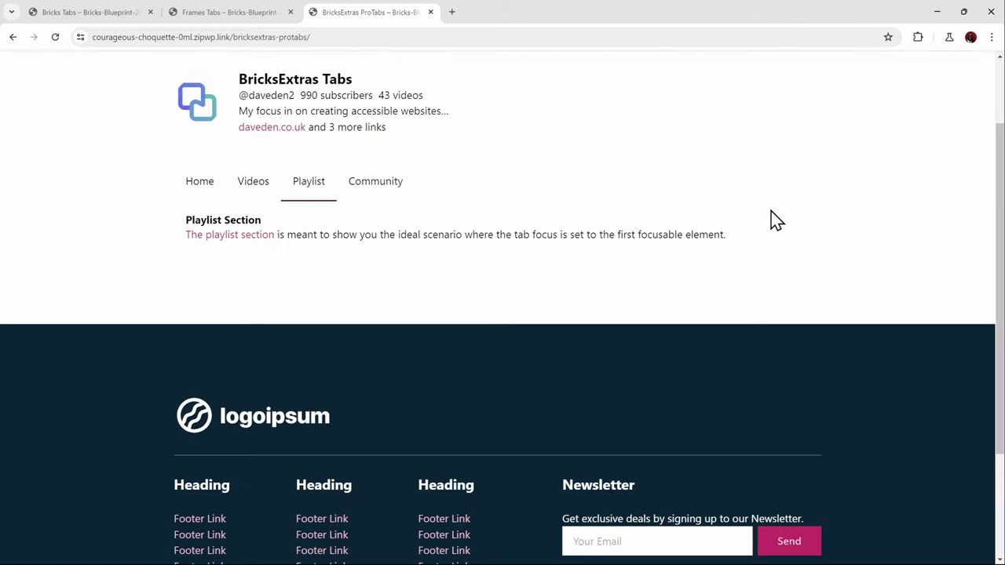
scroll(550, 240, up, 1)
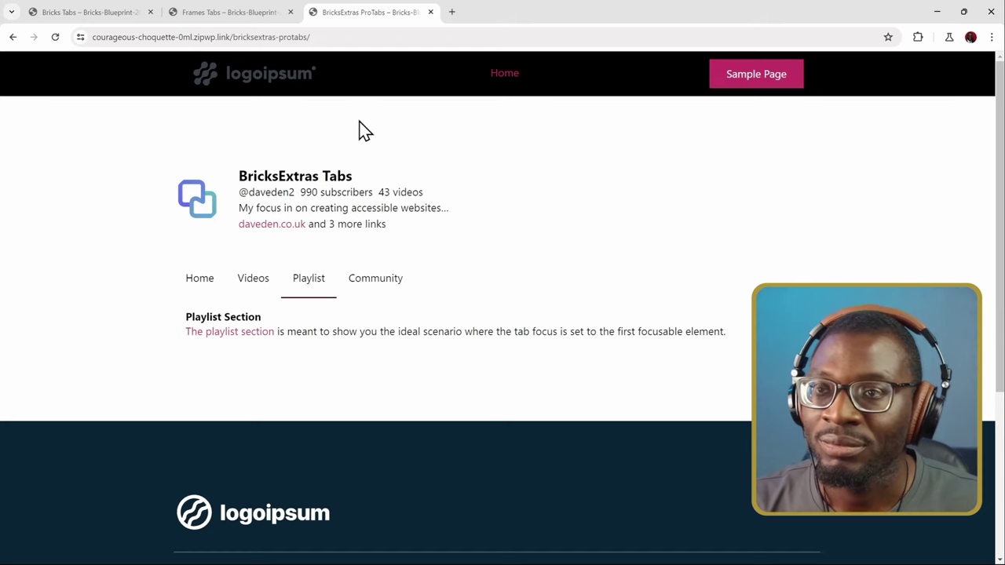
click(208, 13)
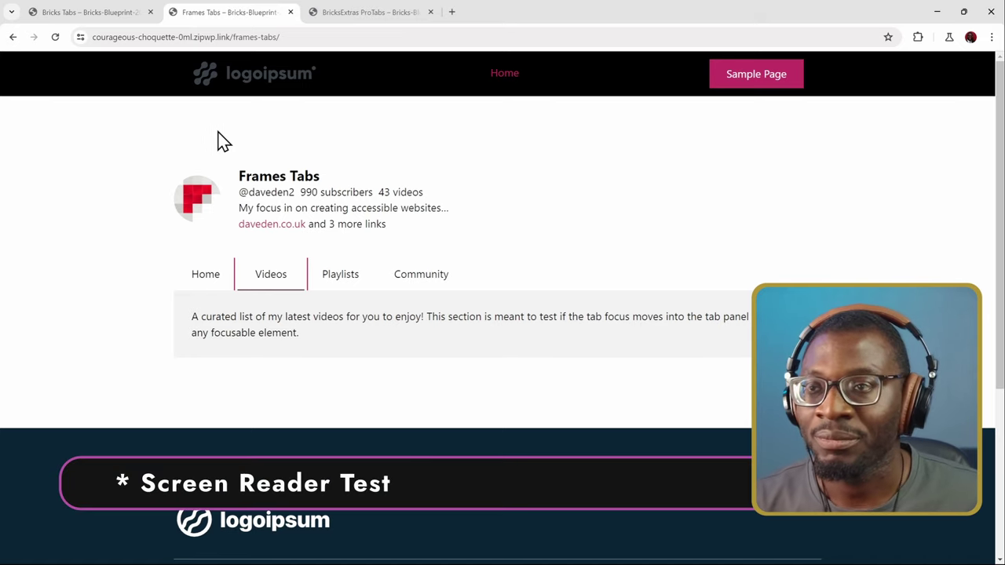
click(86, 12)
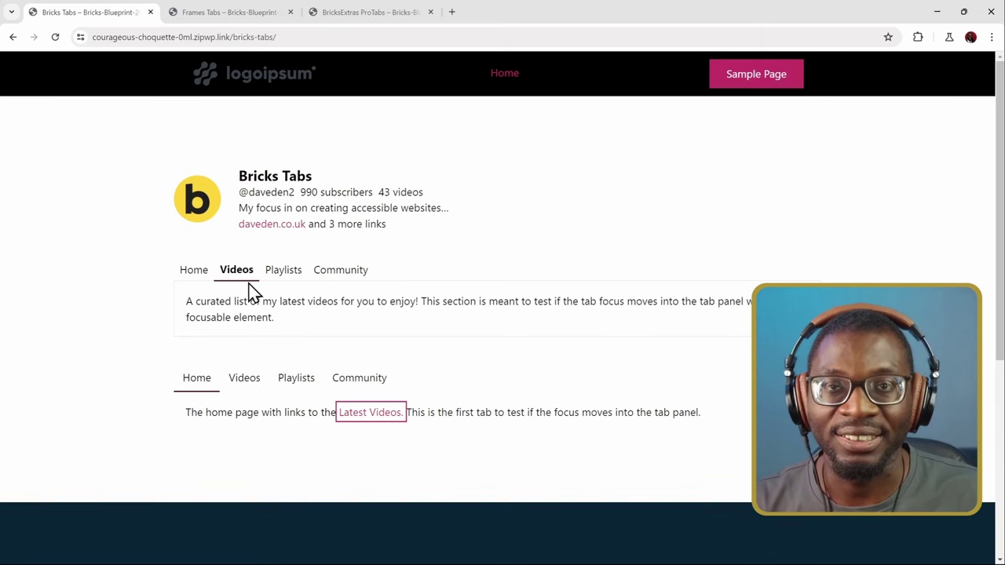
click(222, 12)
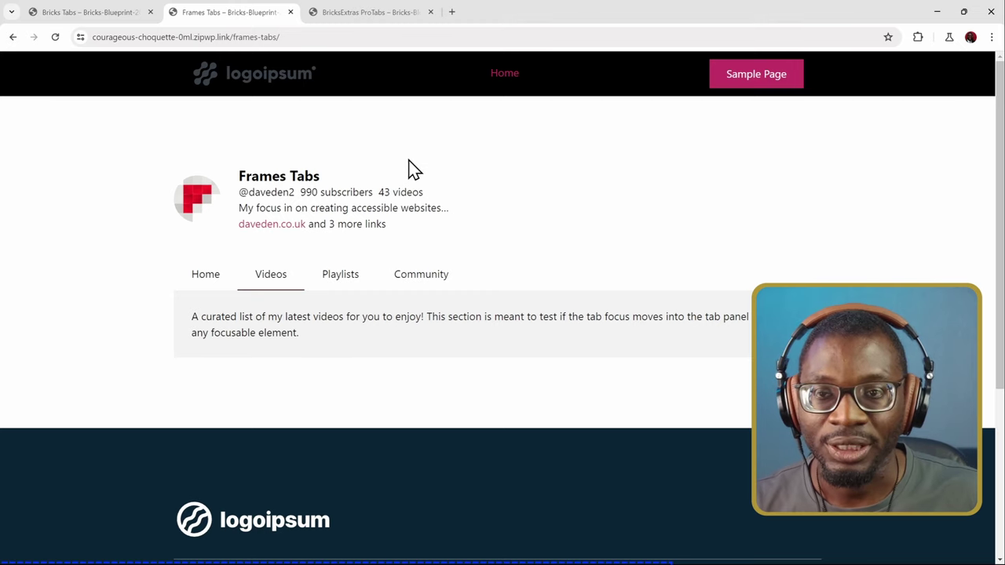
With the screen reader running, move keyboard focus through the header and profile links to the Home tab of the Frames tabs.
key(Tab)
key(Tab)
key(Tab)
key(Tab)
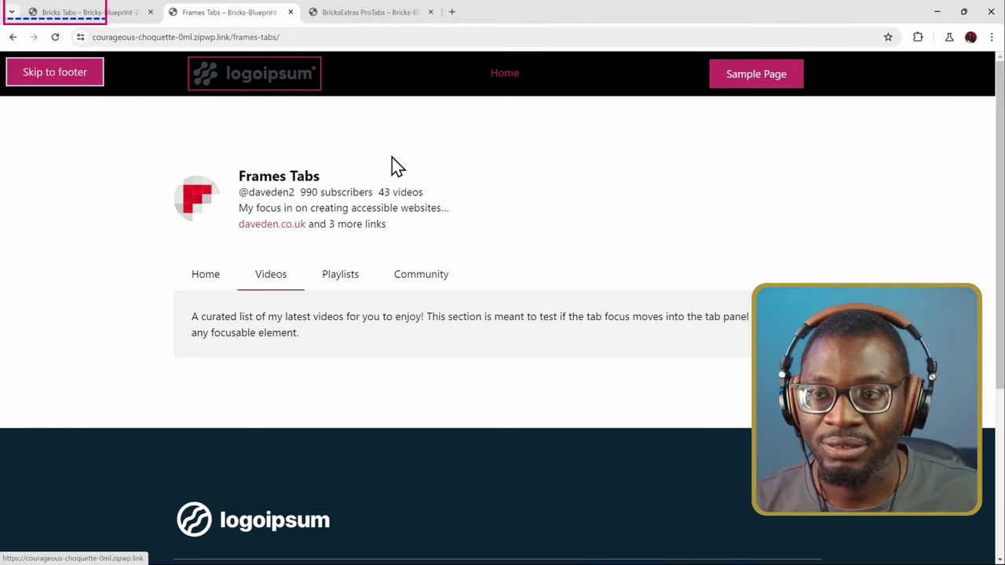
key(Tab)
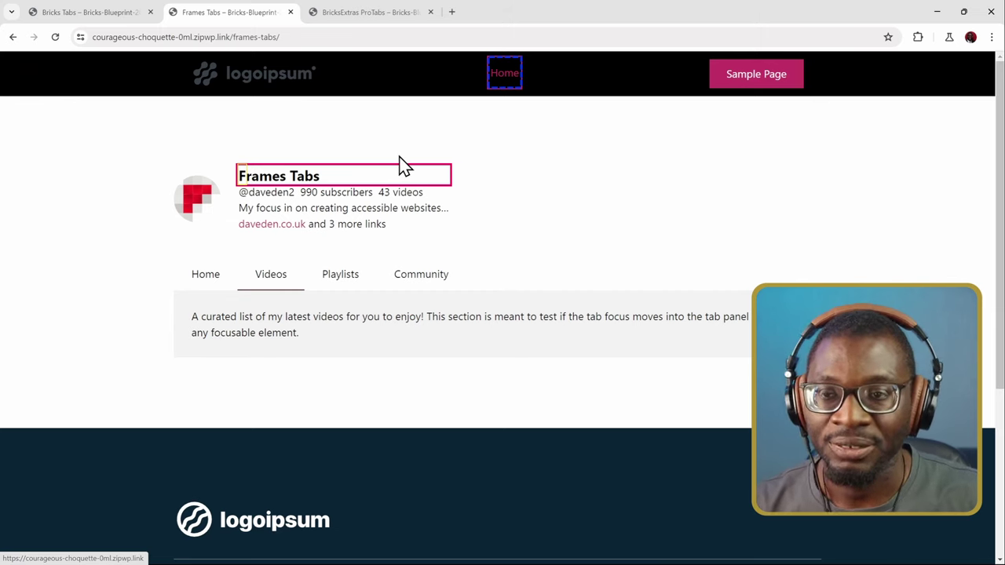
key(Tab)
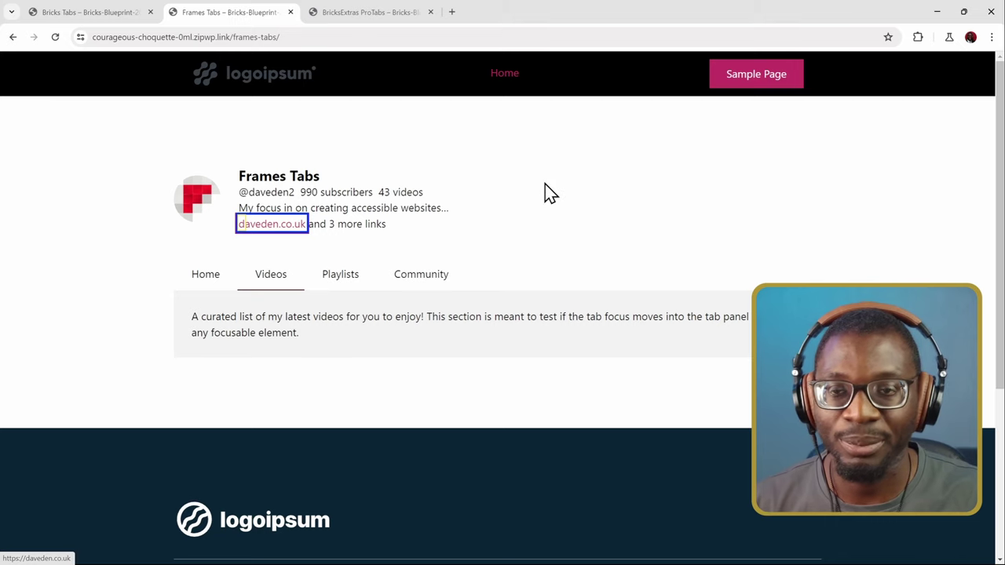
key(Tab)
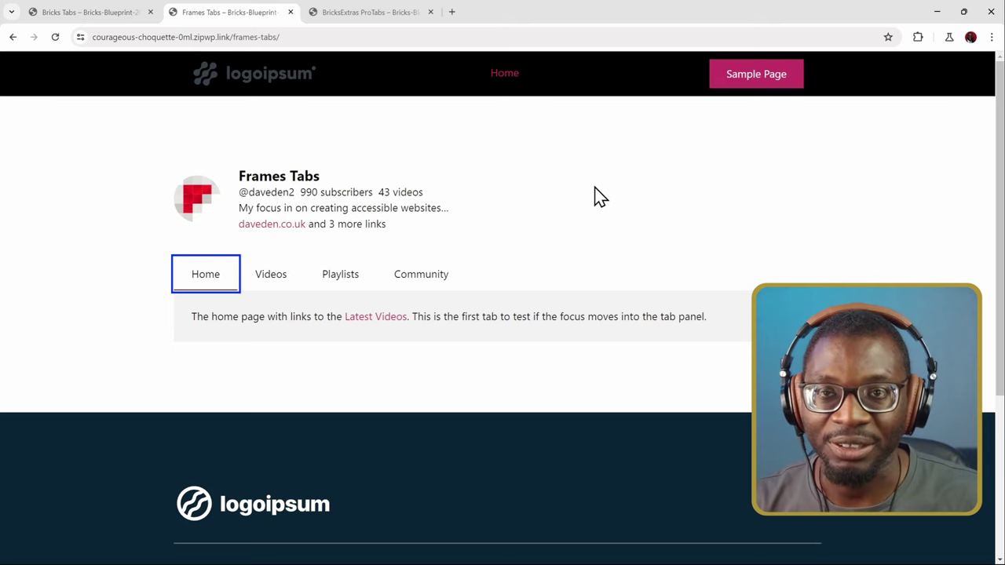
Move forward through the Videos, Playlists and Community tabs and wrap around to Home with the keyboard.
key(Right)
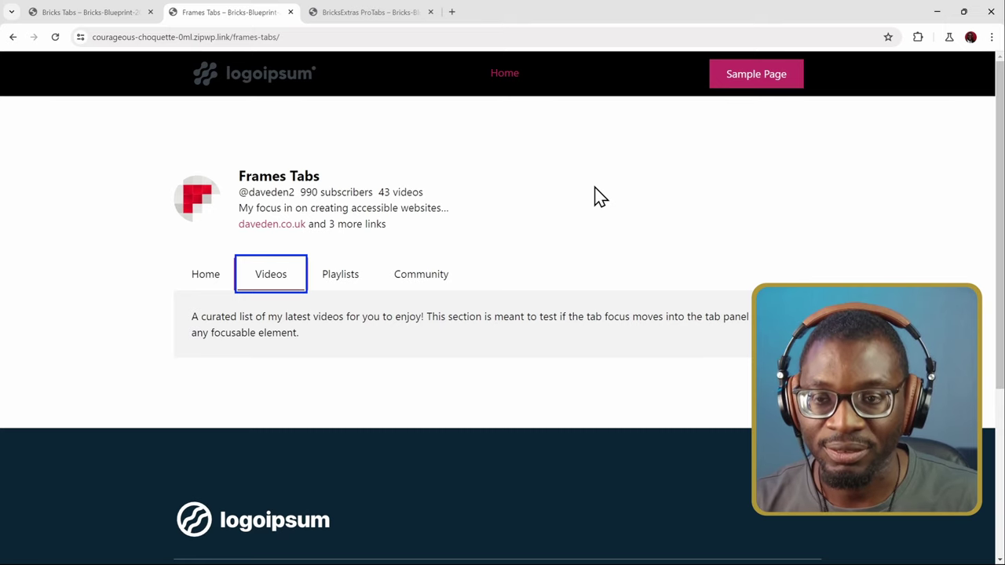
key(Right)
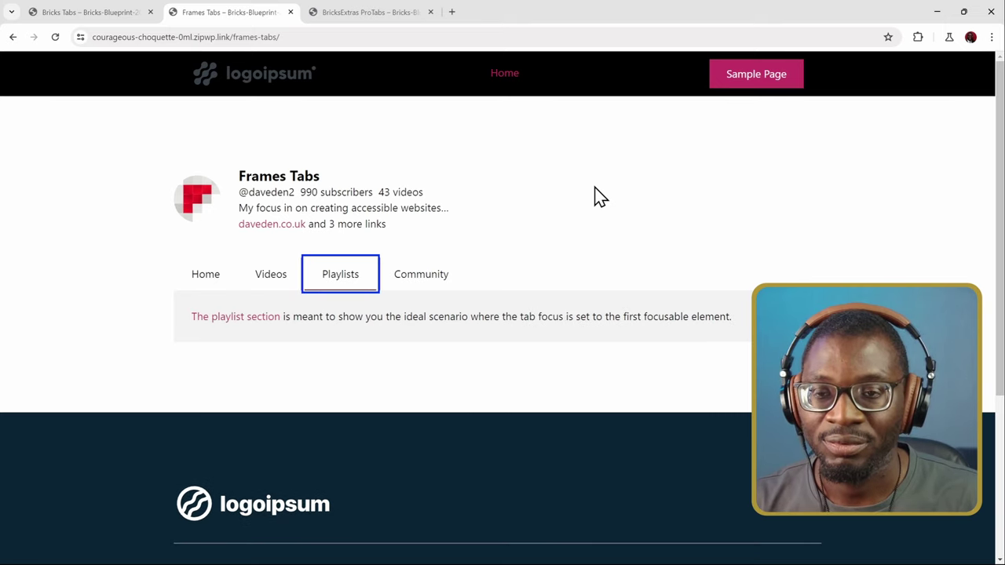
key(Right)
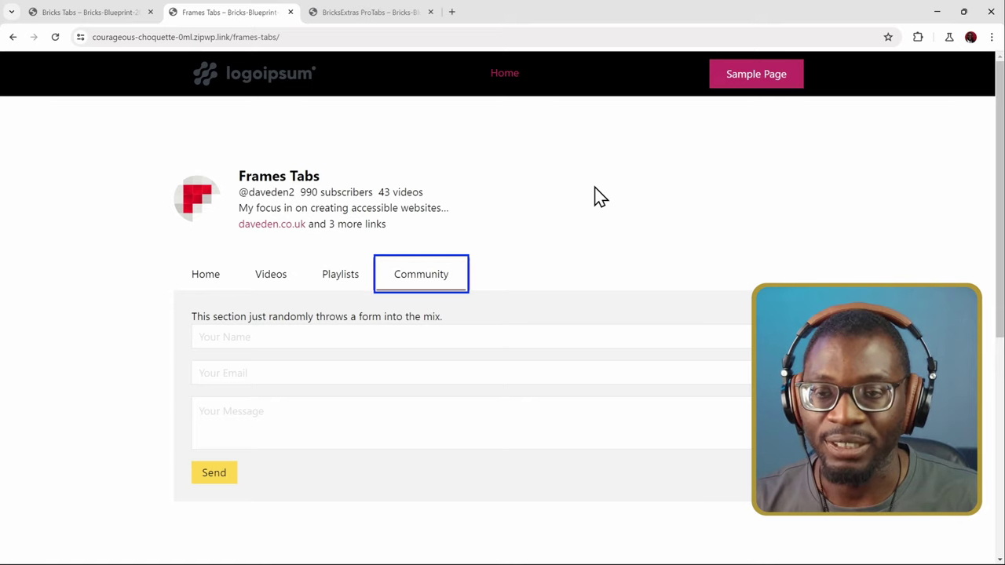
key(Right)
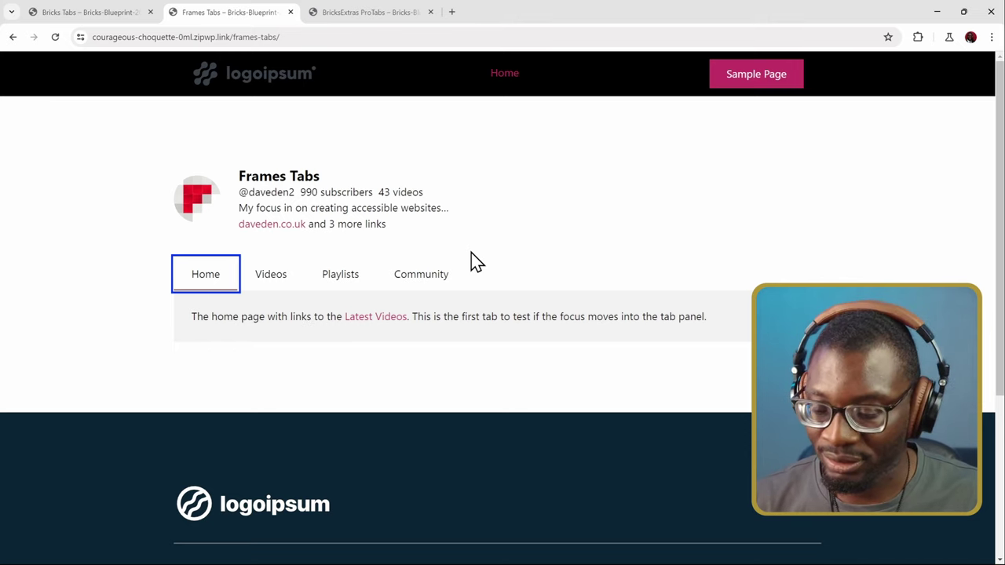
Move forward from the Home tab to the Community tab and shift keyboard focus into its form panel.
key(Right)
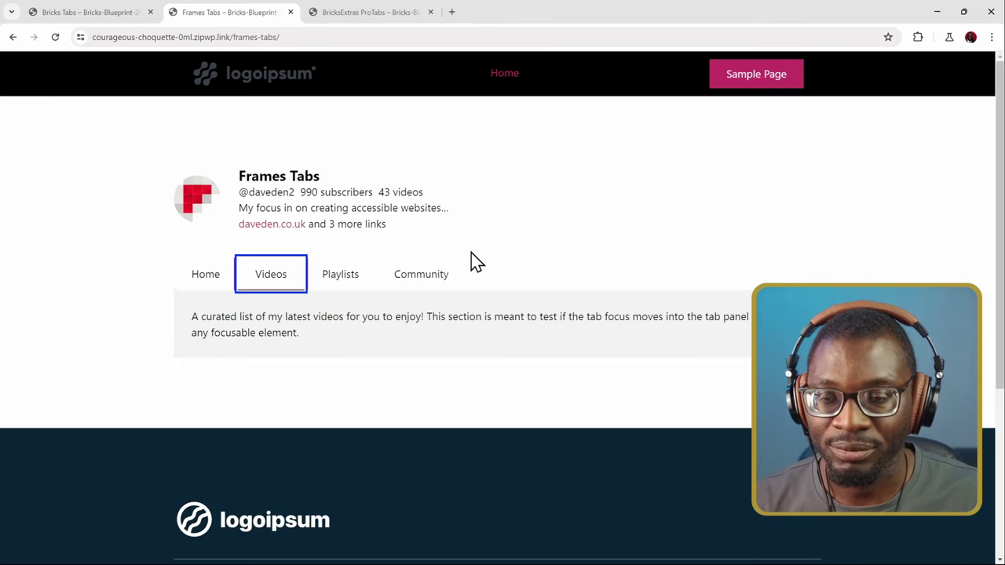
key(Right)
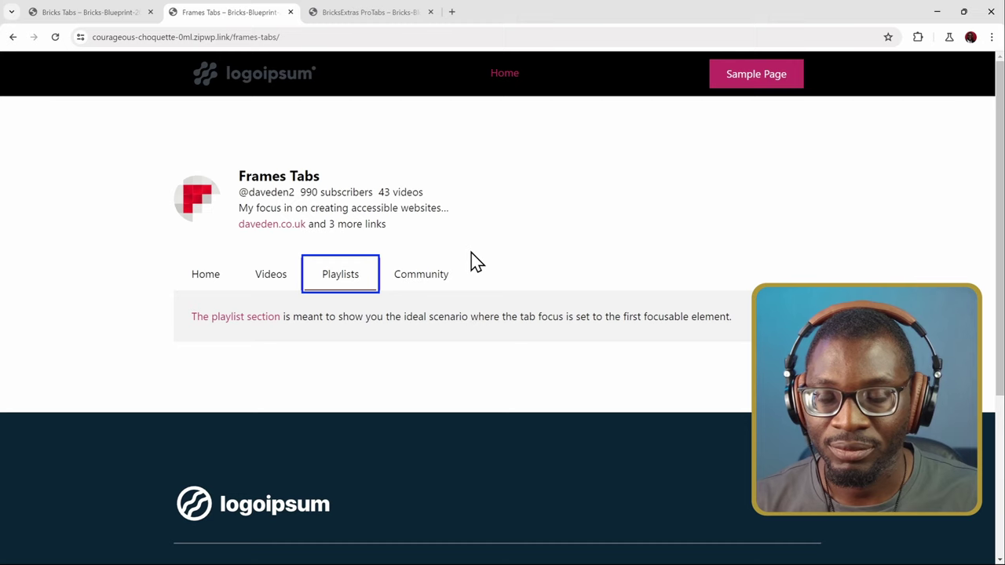
key(Right)
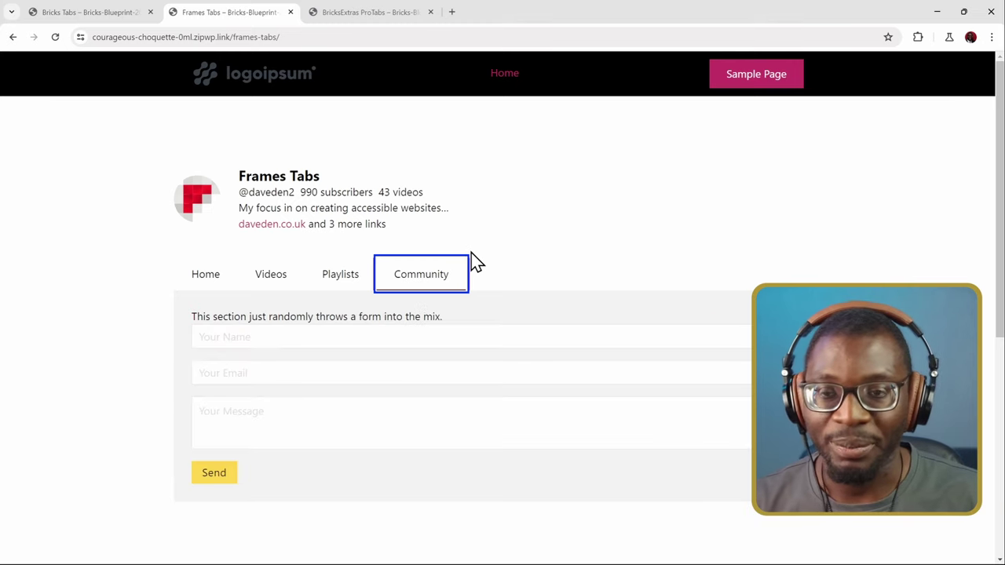
key(Tab)
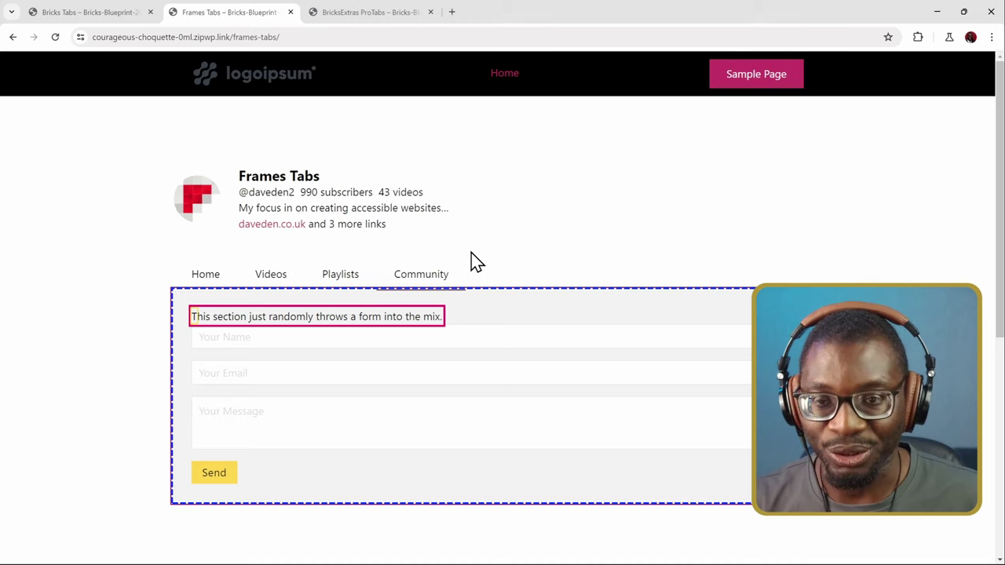
Return focus to the tab list, move backward to the Home tab and enter its panel at the Latest Videos link.
key(shift+Tab)
key(Left)
key(Left)
key(Left)
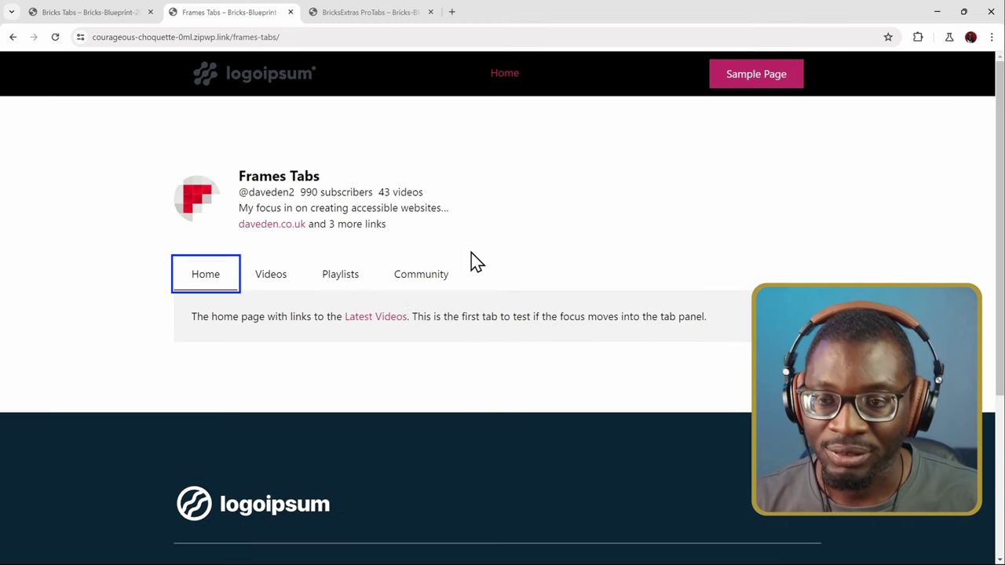
key(Tab)
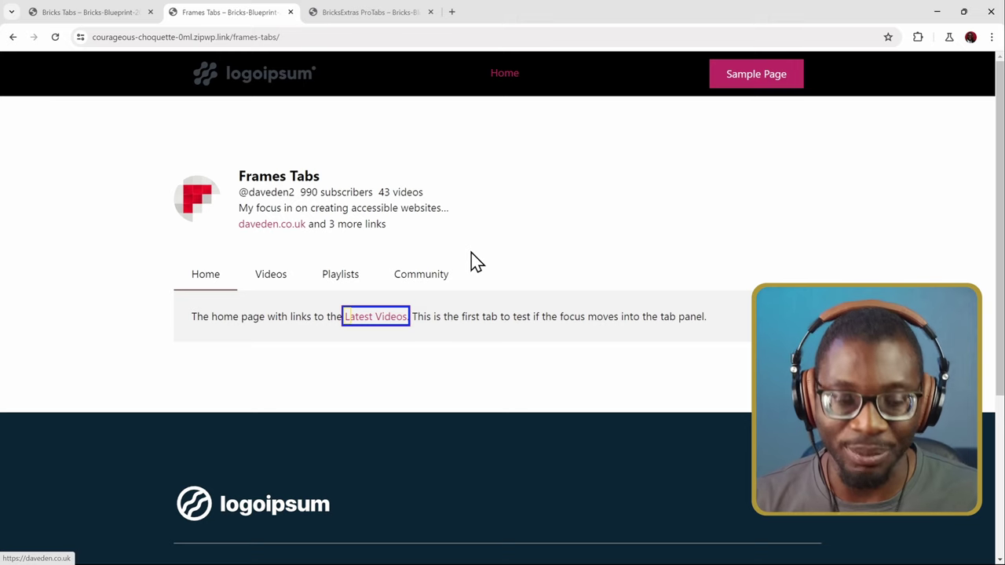
Return focus from the Home panel to the tab list, move backward to Videos and test downward and upward keyboard navigation there.
key(shift+Tab)
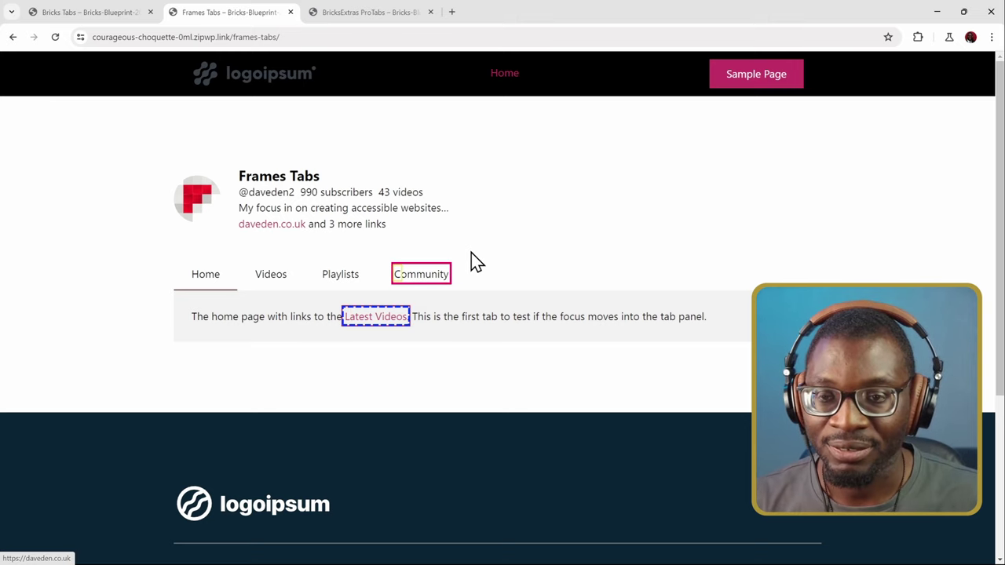
key(Tab)
key(shift+Tab)
key(Left)
key(Left)
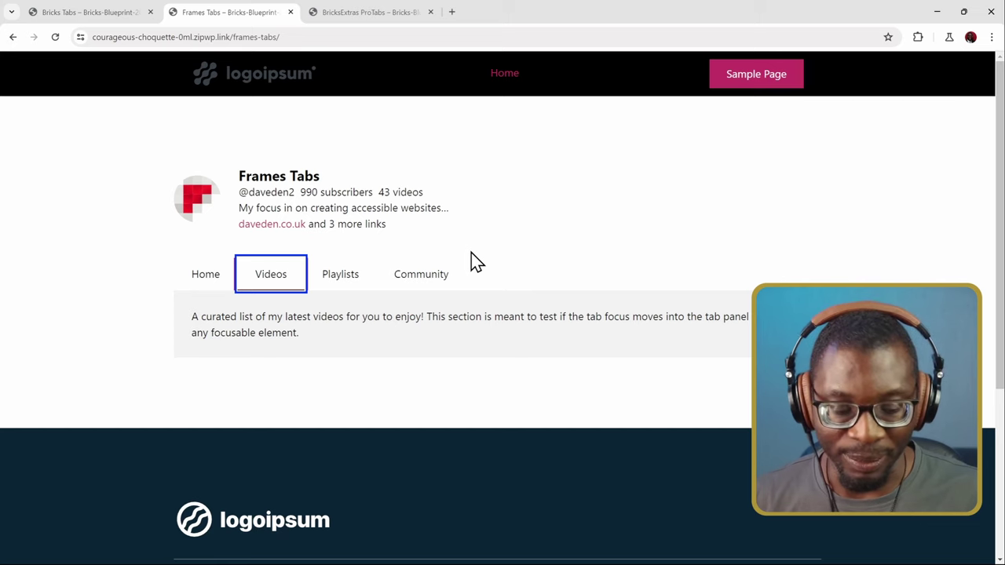
key(Down)
key(Up)
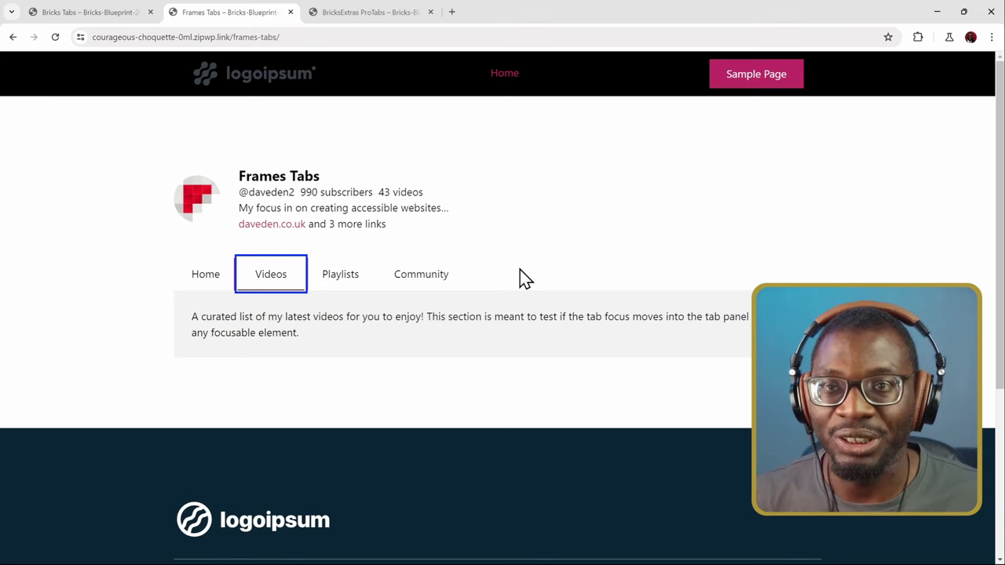
Switch to the BricksExtras Tabs page and move keyboard focus forward through the header to the website link in the profile section.
click(375, 13)
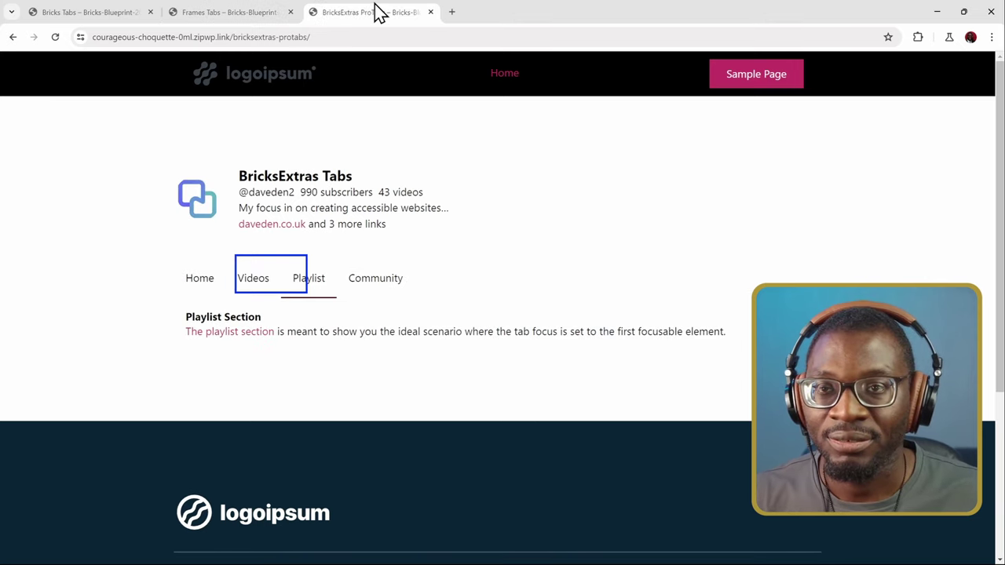
key(Tab)
key(Tab)
key(Tab)
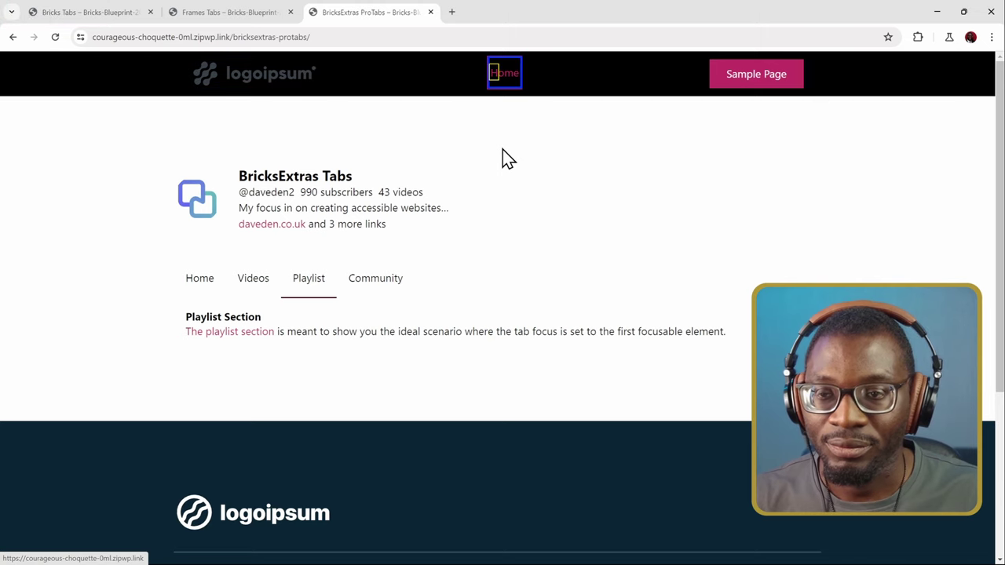
key(Tab)
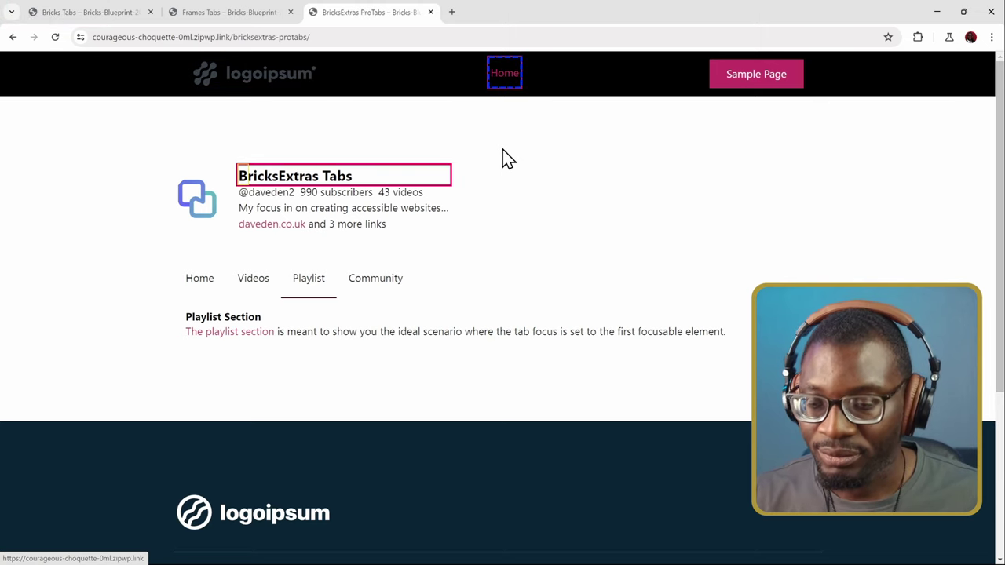
key(Tab)
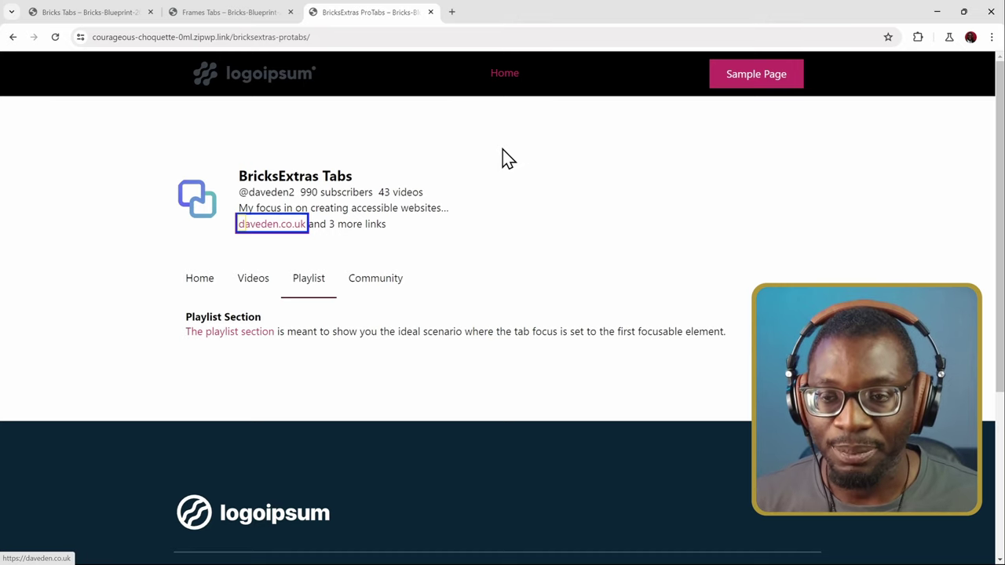
Move keyboard focus onto the active Playlist tab, enter its panel at the playlist section link and navigate backward again.
key(Tab)
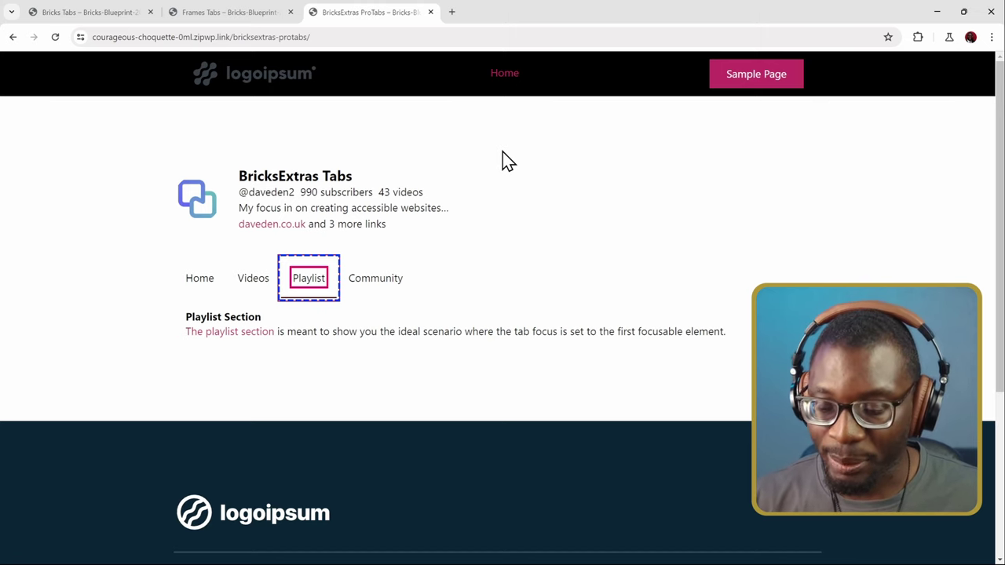
key(Tab)
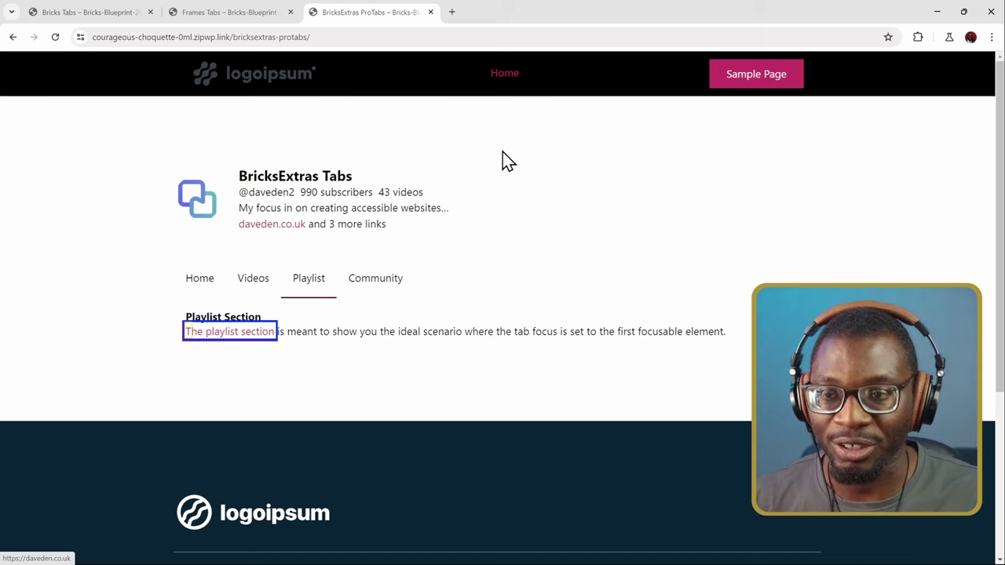
key(shift+Tab)
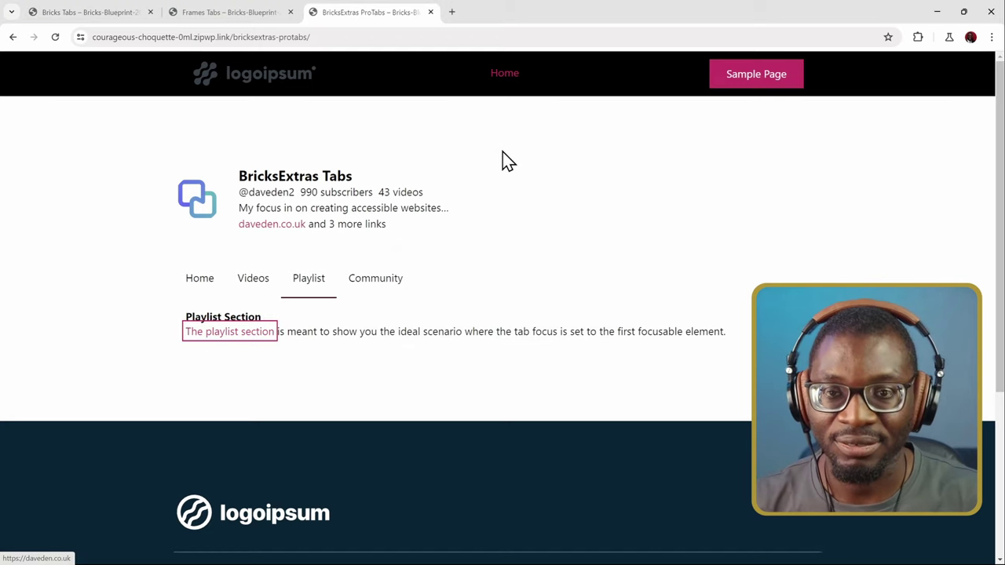
Find the W3C ARIA Authoring Practices Guide's Tabs Pattern page with "w3c" and open it in a new browser tab.
click(452, 13)
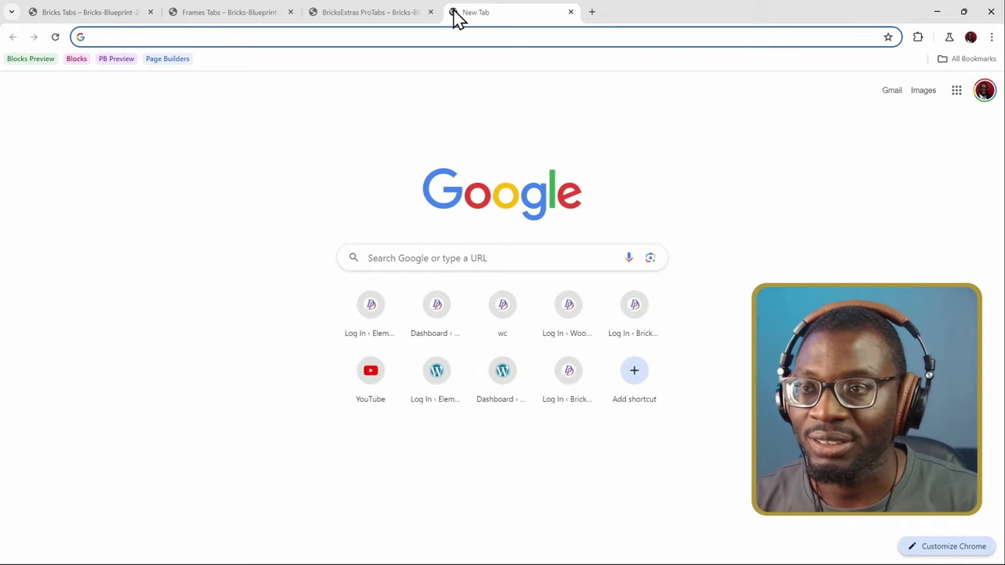
text(w3c p)
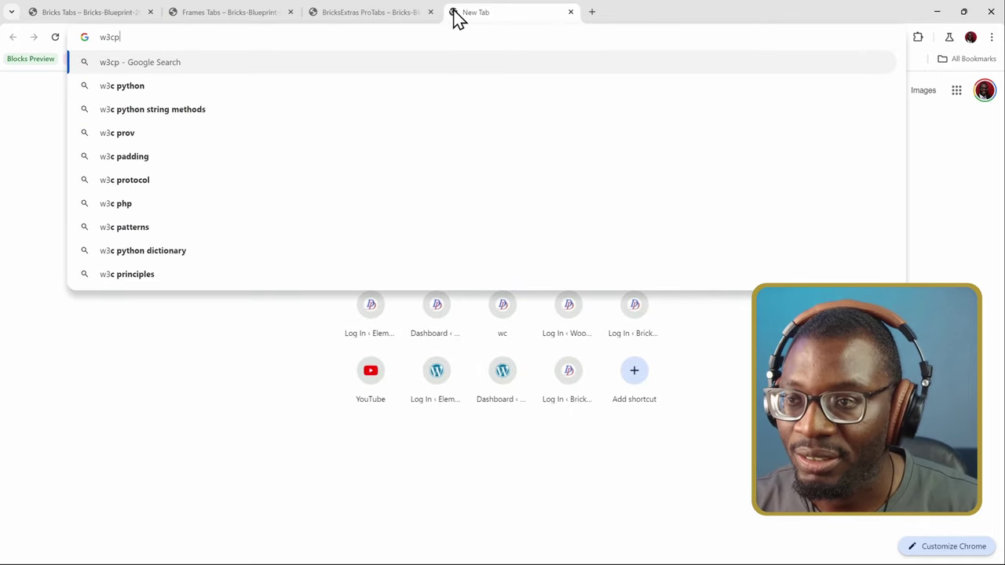
key(BackSpace)
key(BackSpace)
key(Down)
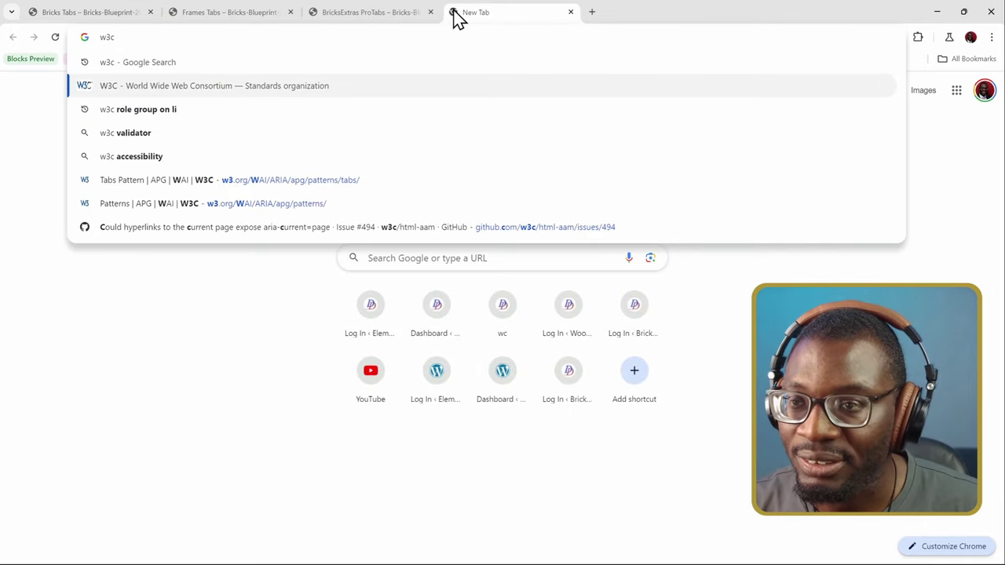
key(Down)
key(Down)
key(Down)
key(Down)
key(Down)
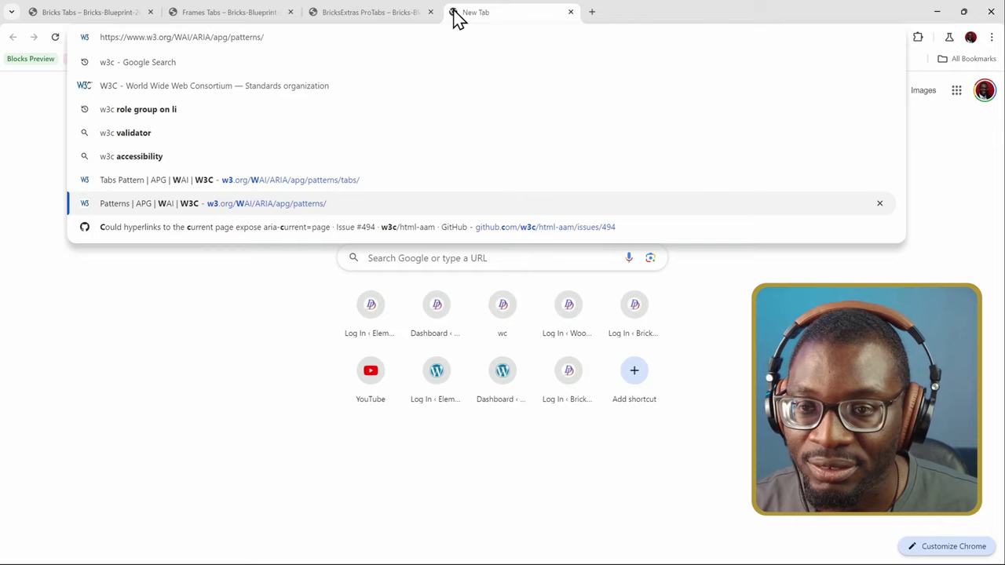
key(Up)
key(Return)
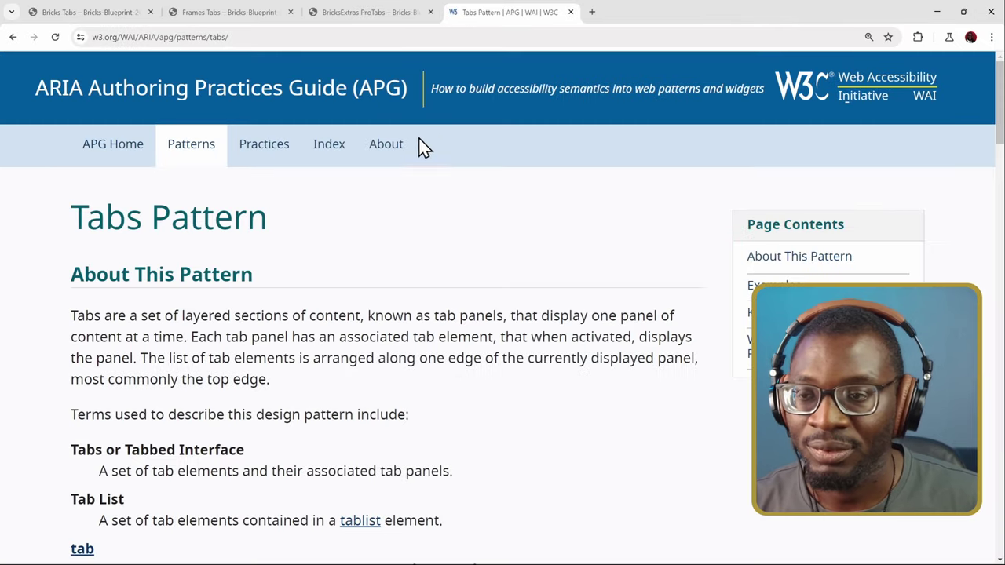
Open the Tabs With Manual Activation example and show the second and third Danish Composers panels.
scroll(421, 149, down, 8)
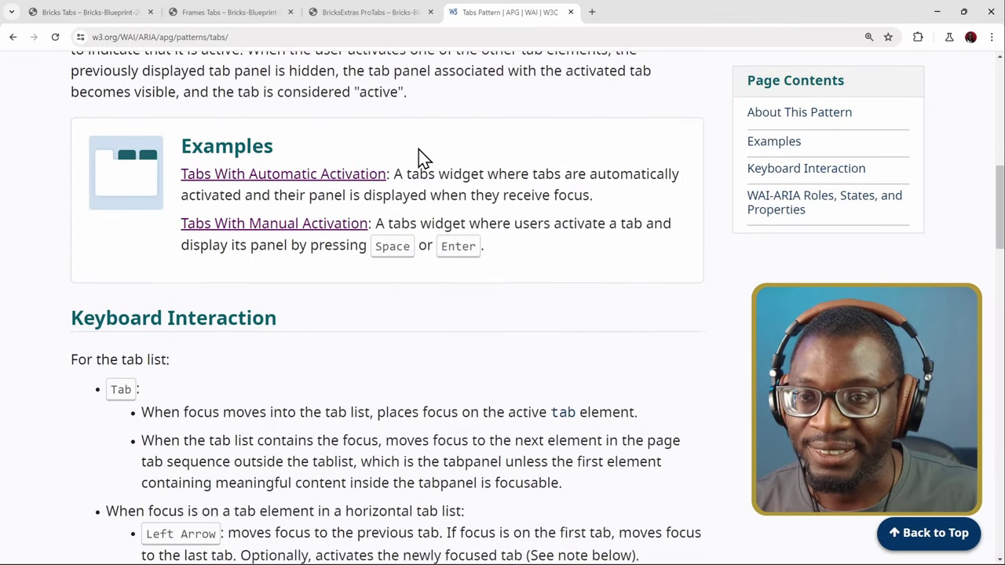
click(236, 228)
scroll(381, 211, down, 9)
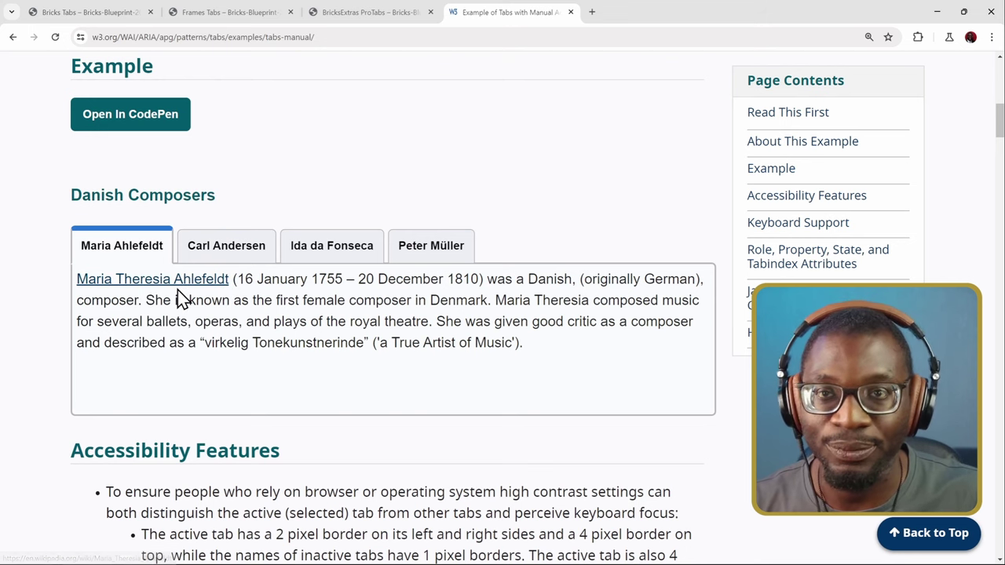
click(225, 241)
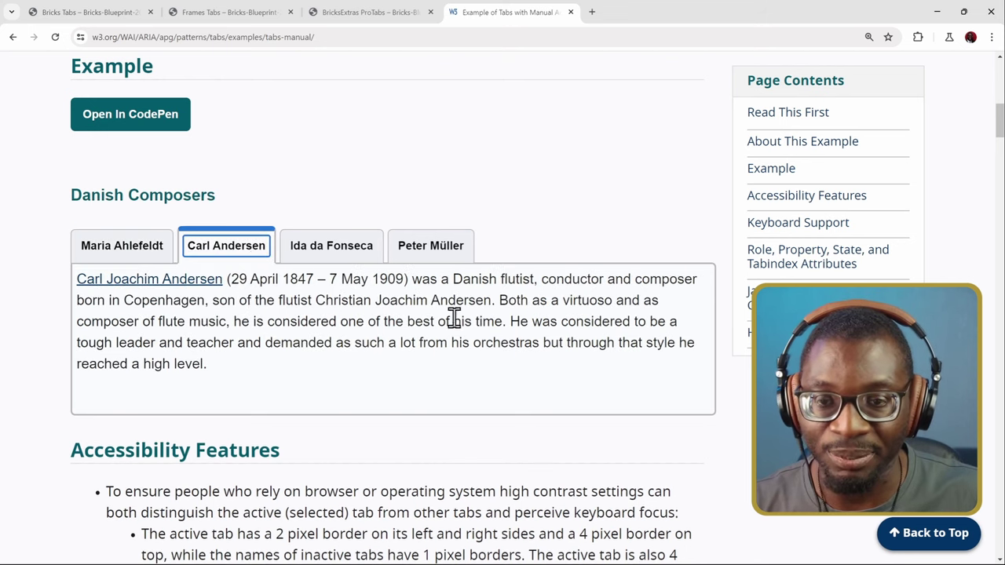
click(345, 255)
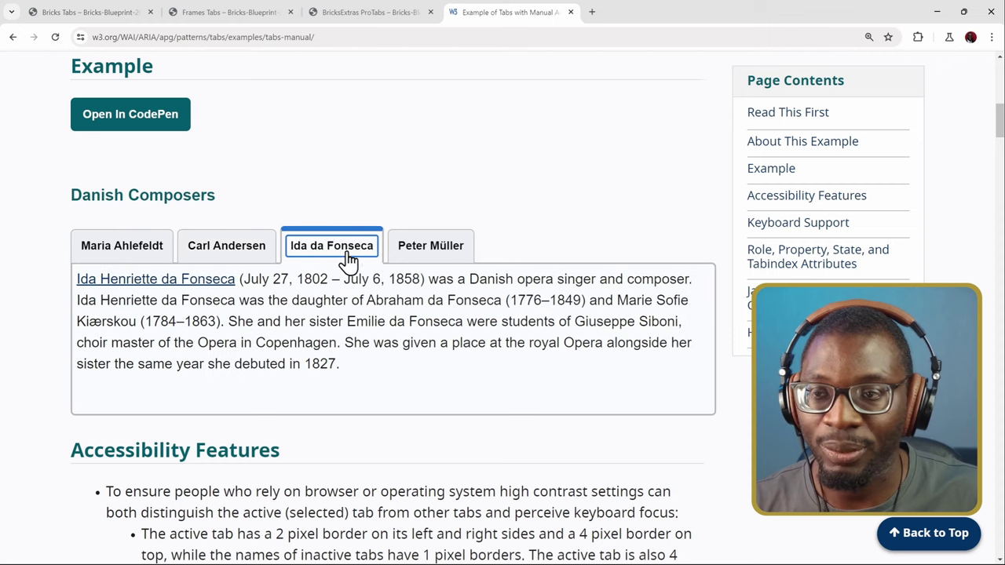
scroll(79, 117, up, 2)
Return to the Tabs Pattern page and open the Tabs With Automatic Activation example at its Danish Composers widget.
click(12, 37)
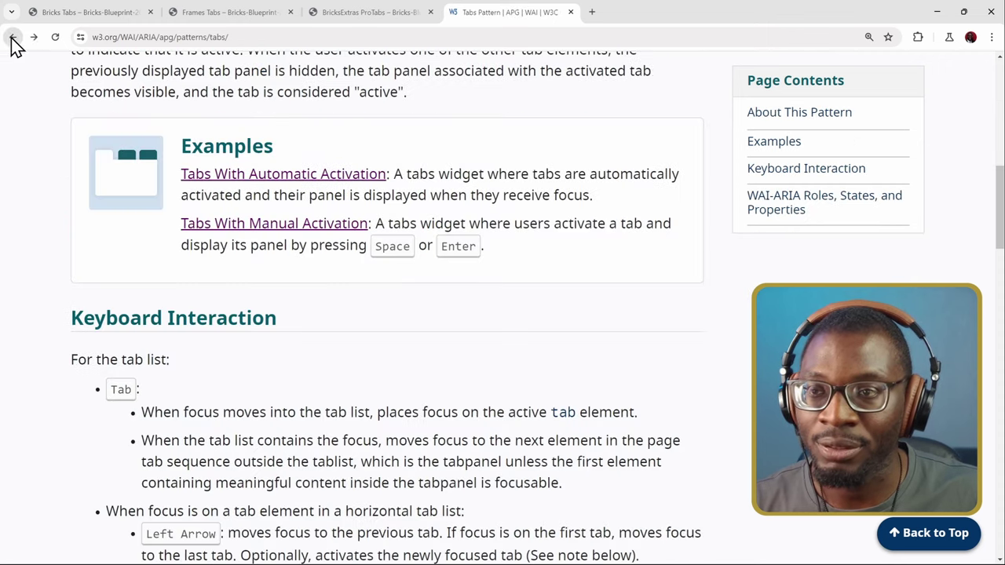
click(264, 177)
scroll(244, 212, down, 3)
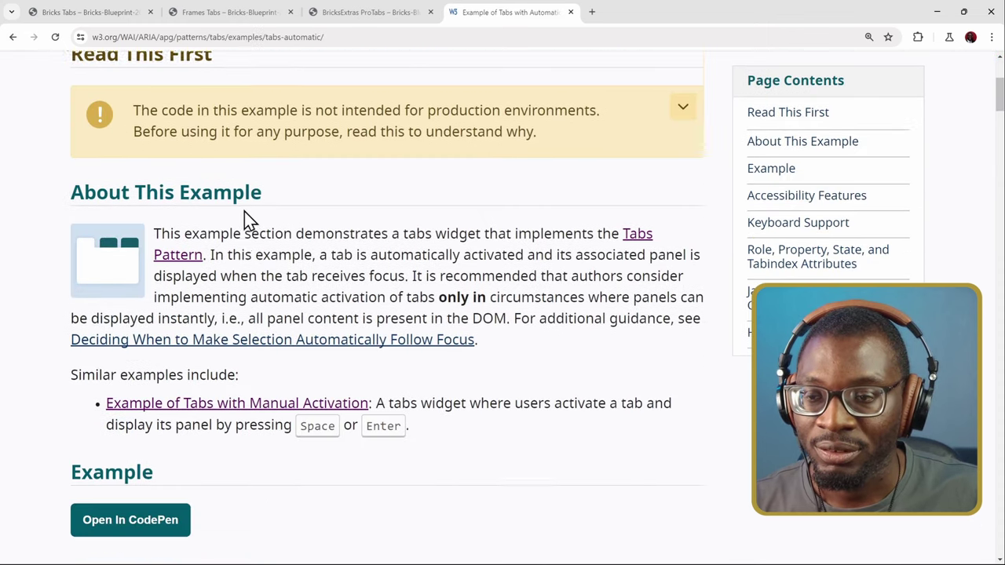
scroll(244, 212, down, 6)
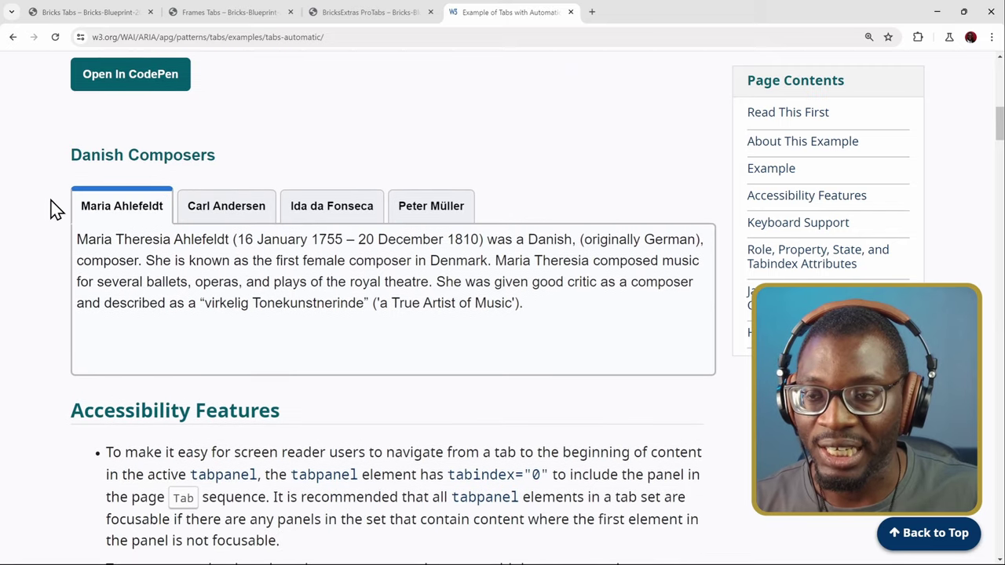
Move keyboard focus forward to the first Danish Composers tab and on into its tab panel.
key(Tab)
key(Tab)
key(Tab)
key(Tab)
key(Tab)
key(Tab)
key(Tab)
key(Tab)
key(Tab)
key(Tab)
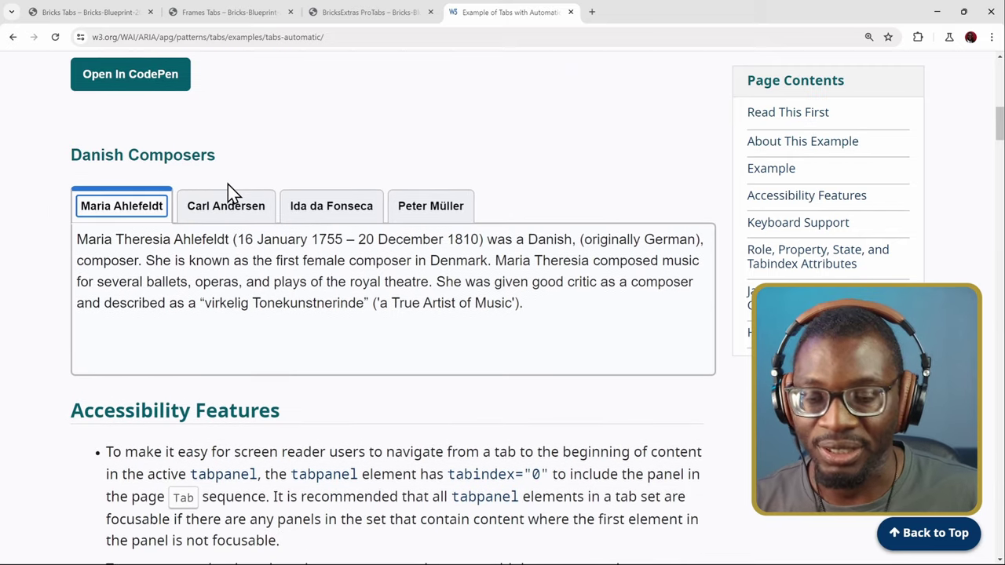
key(Tab)
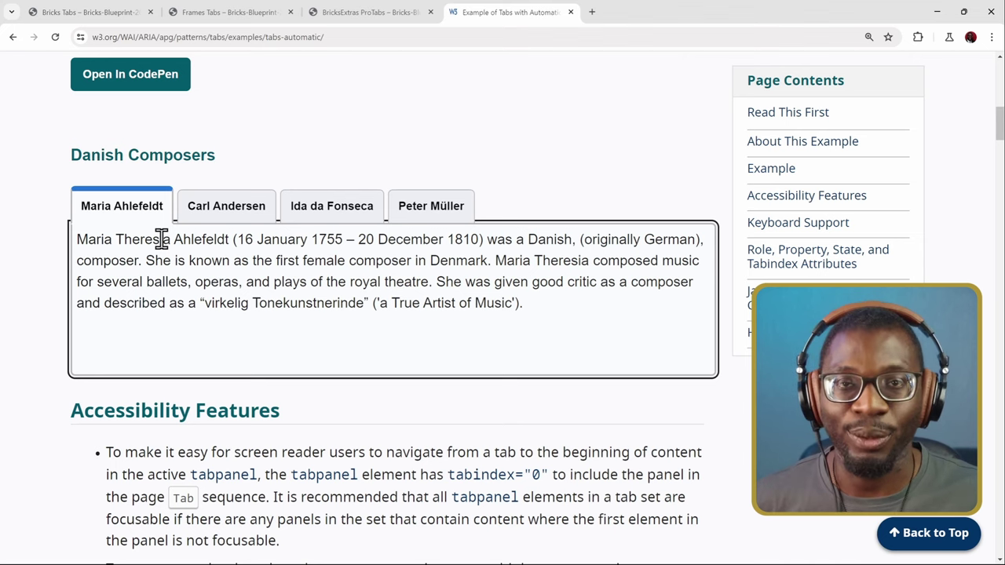
Return to the BricksExtras Tabs page and advance keyboard focus past the logo and header navigation to the daveden.co.uk link.
click(226, 12)
click(338, 12)
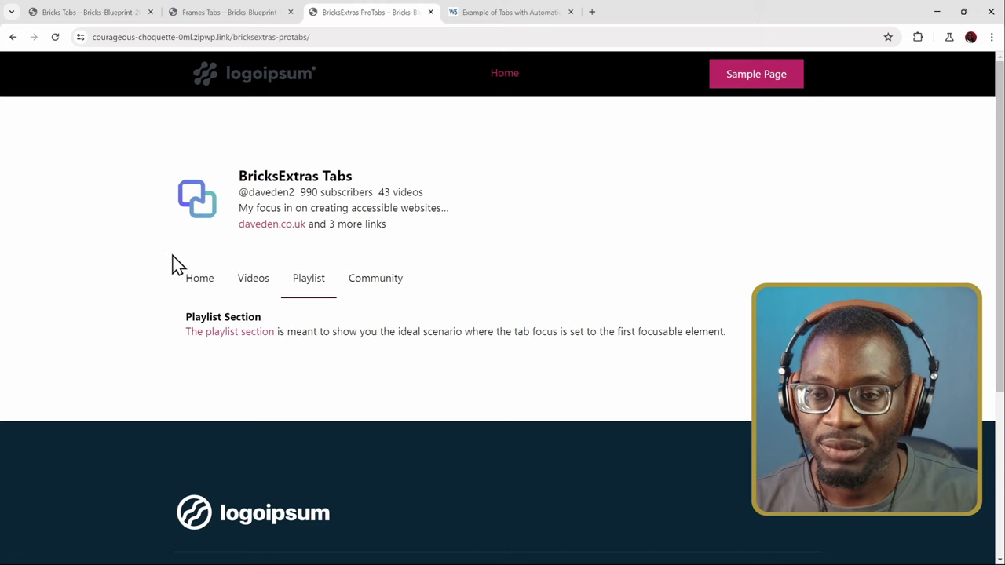
key(Tab)
key(Tab)
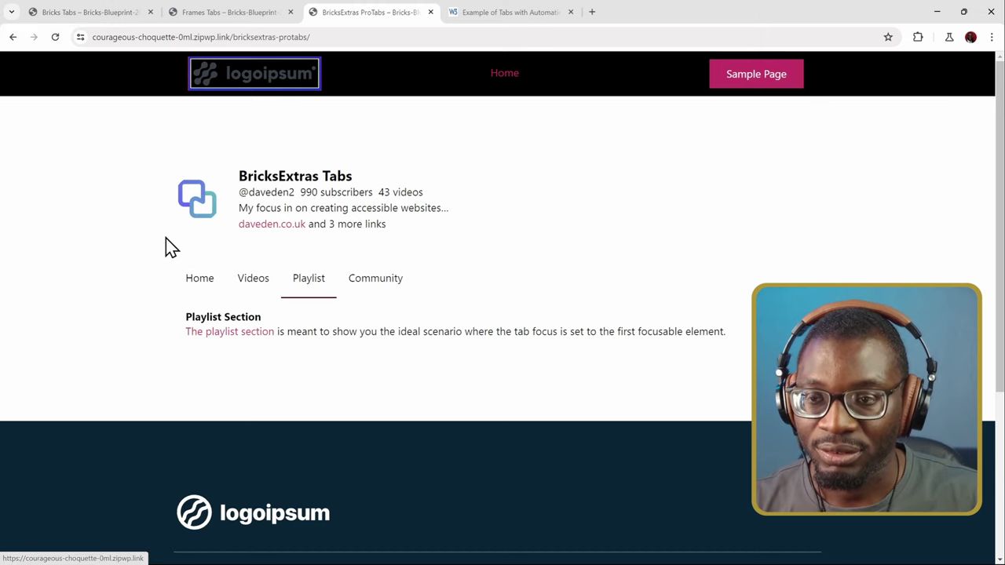
key(Tab)
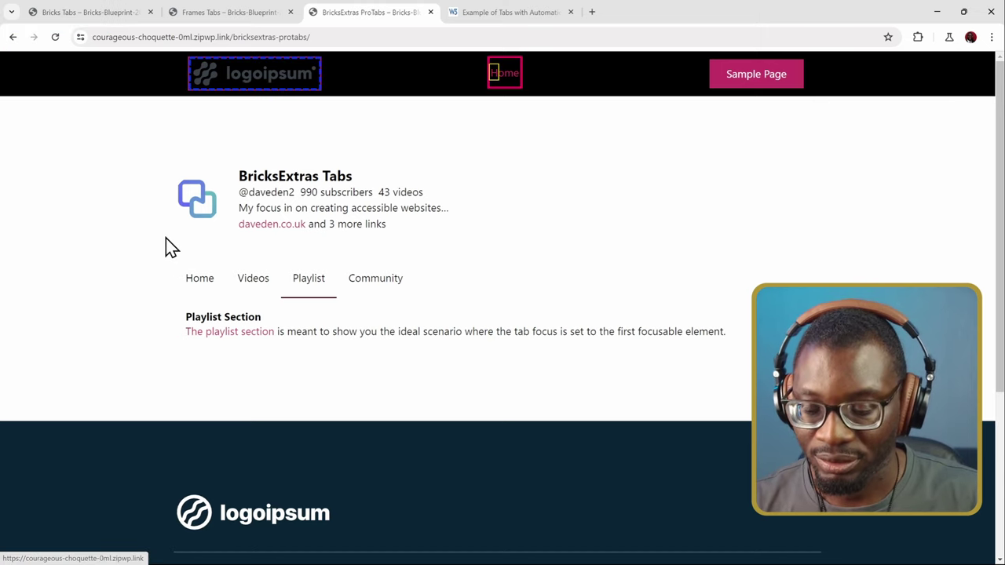
key(Tab)
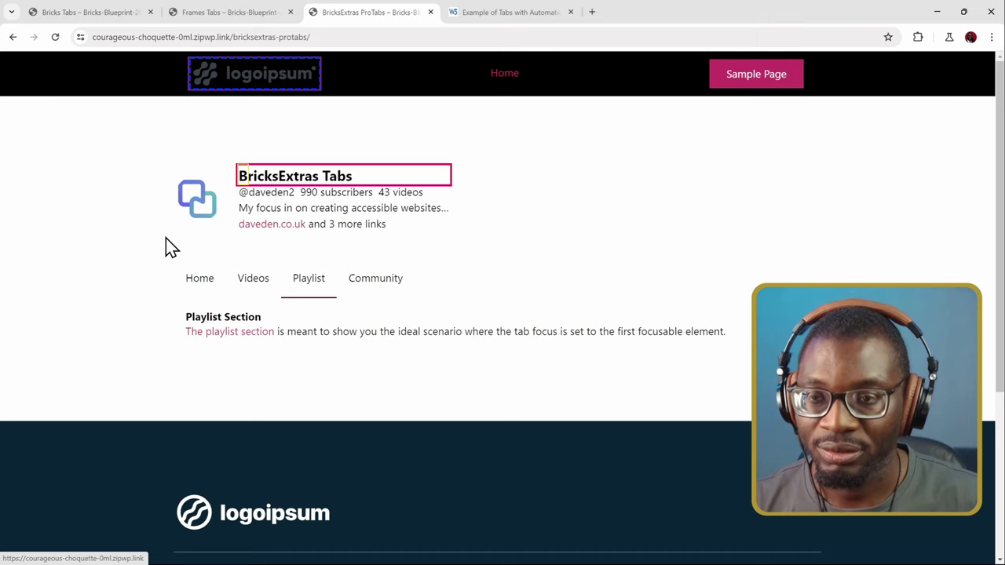
key(Tab)
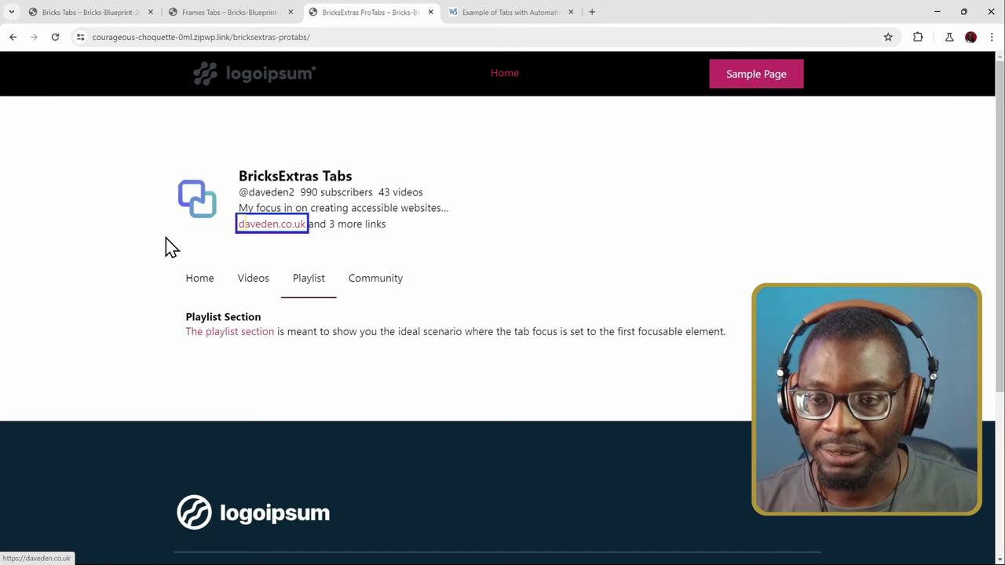
Enter the BricksExtras tab list at Playlist, move backward to Videos and shift keyboard focus into the Videos panel.
key(Tab)
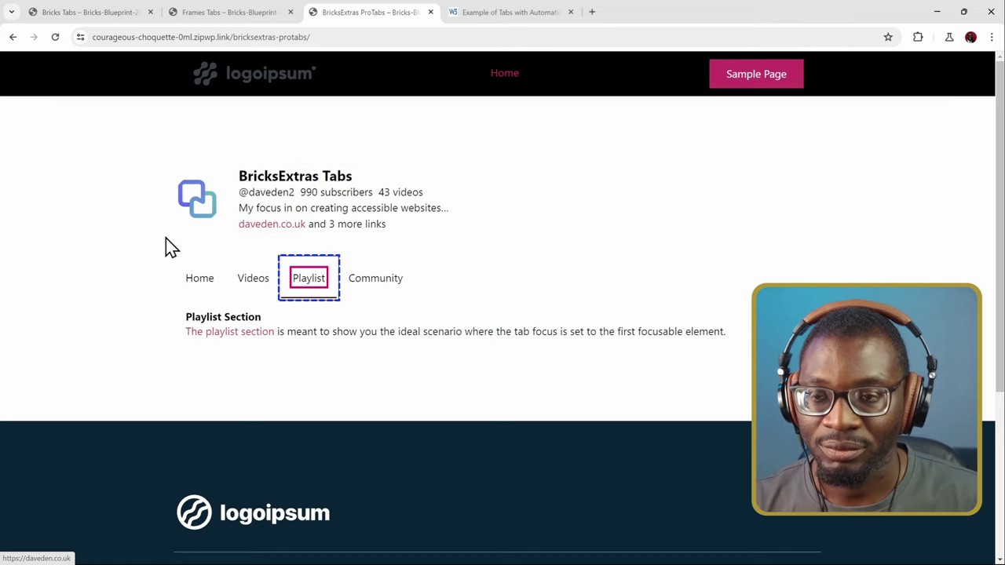
key(Left)
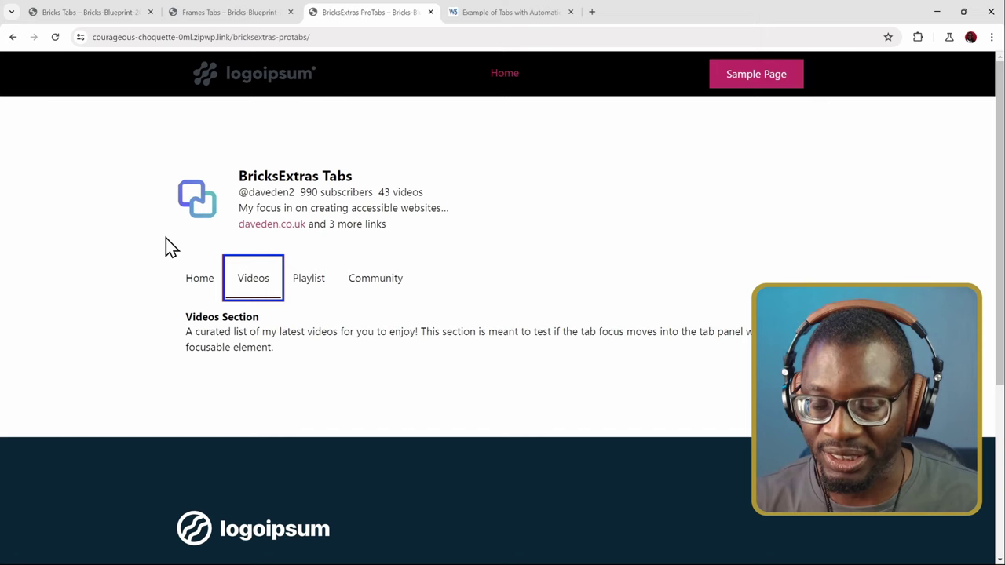
key(Tab)
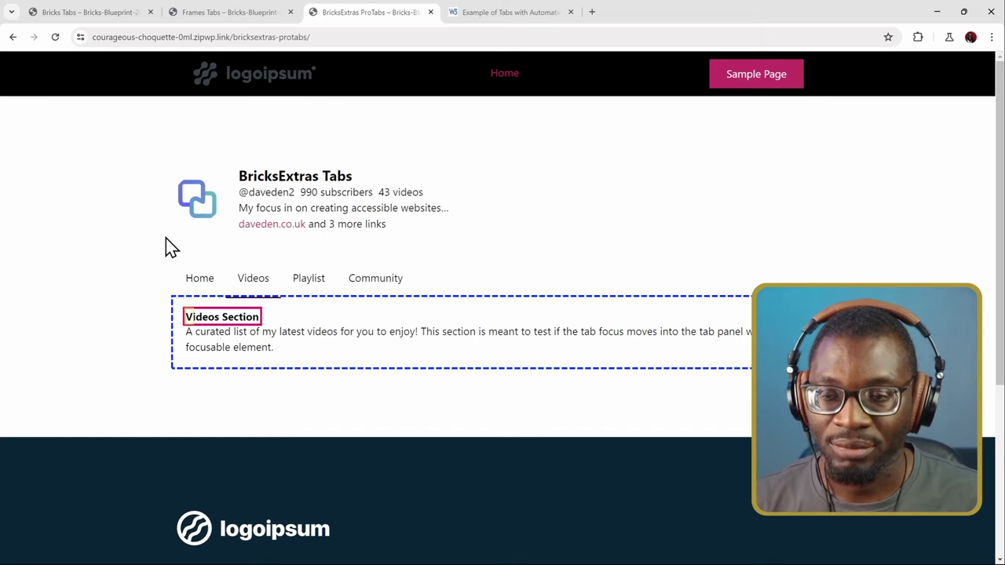